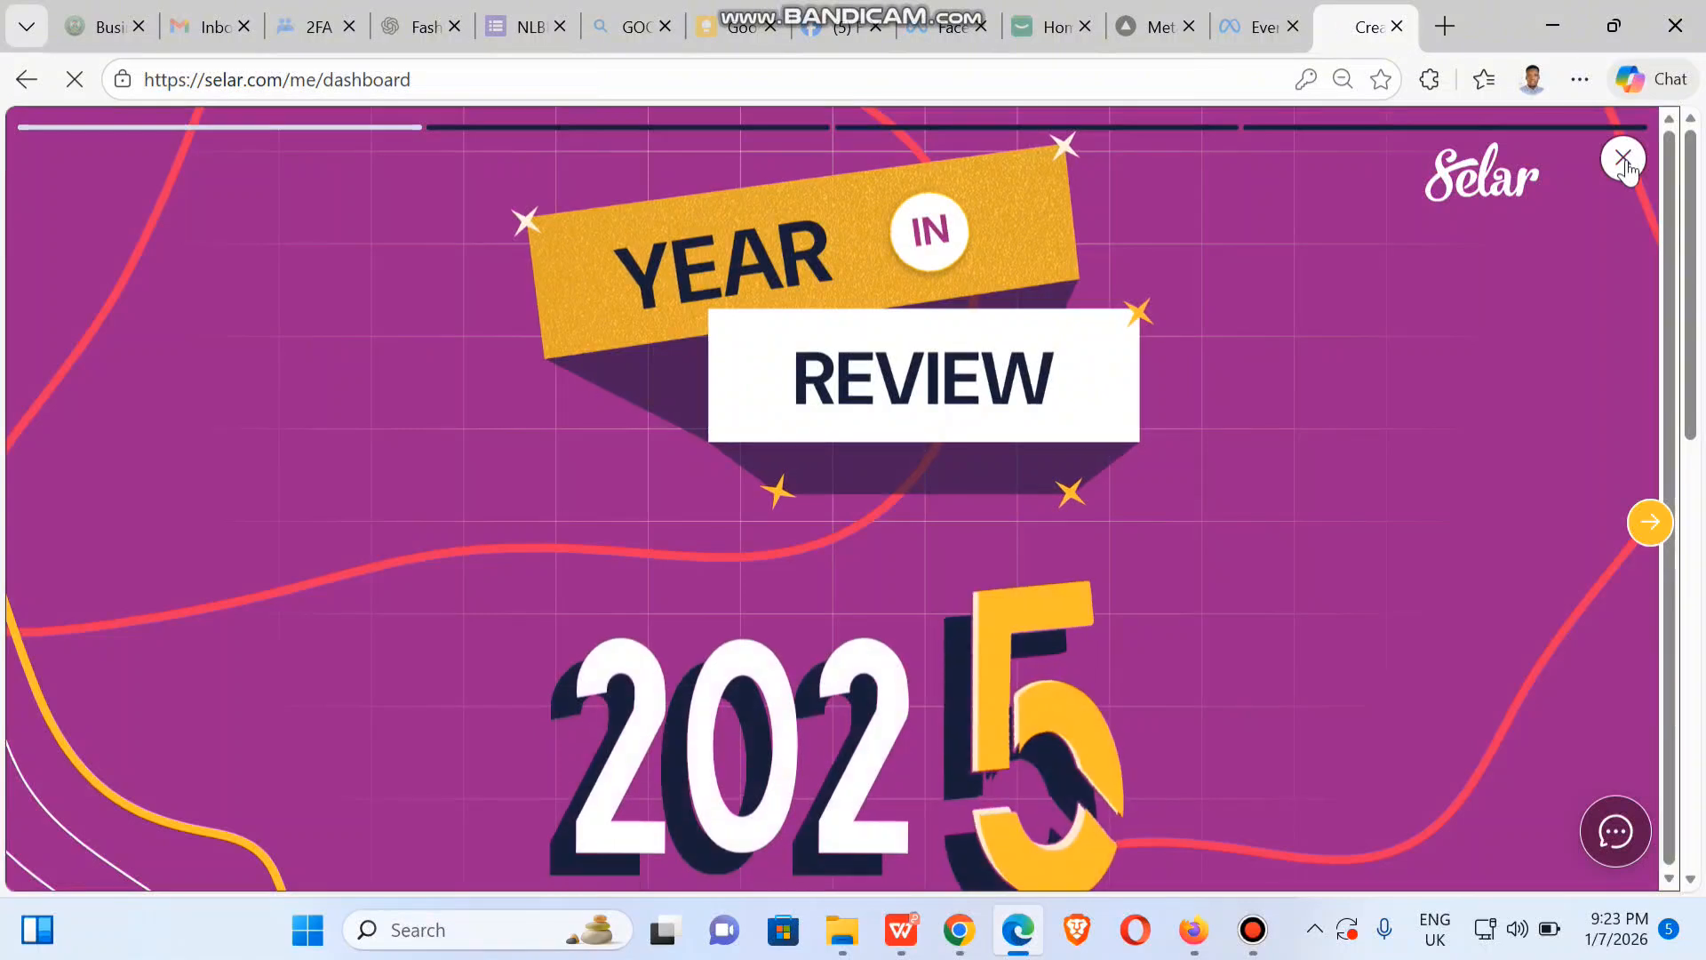
Step: Dismiss the Year in Review overlay and open the Selar store's Facebook Pixel integration settings
{"action": "left_click", "coordinate": [1624, 161]}
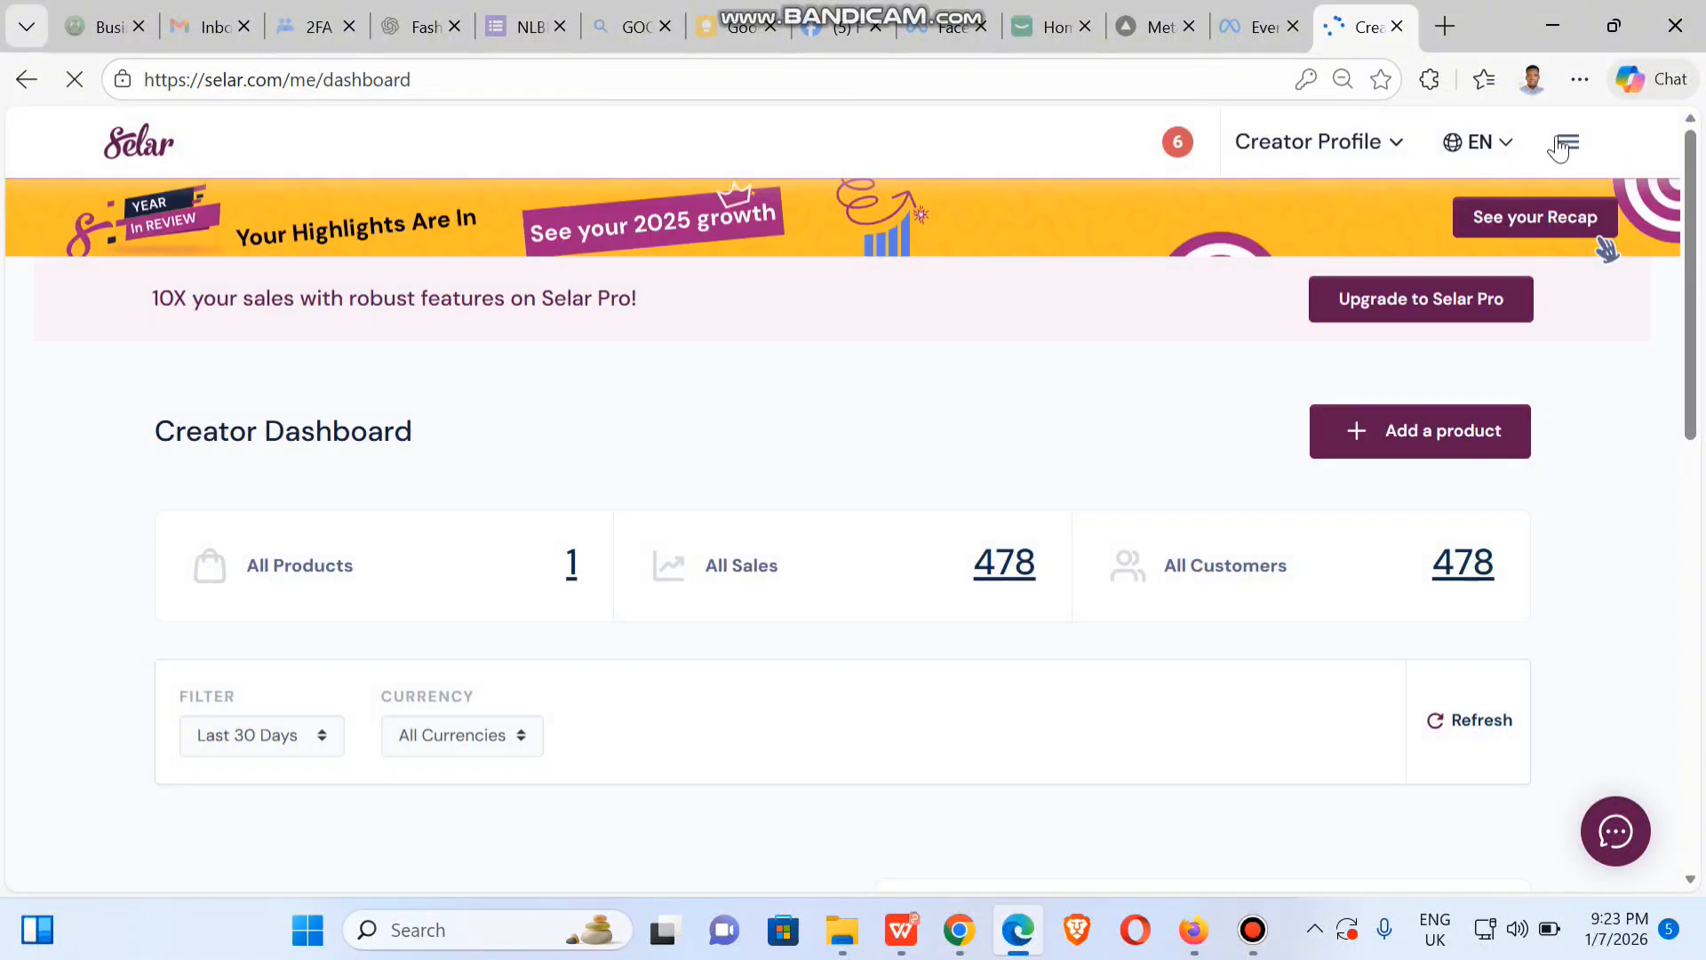
{"action": "left_click", "coordinate": [1562, 138]}
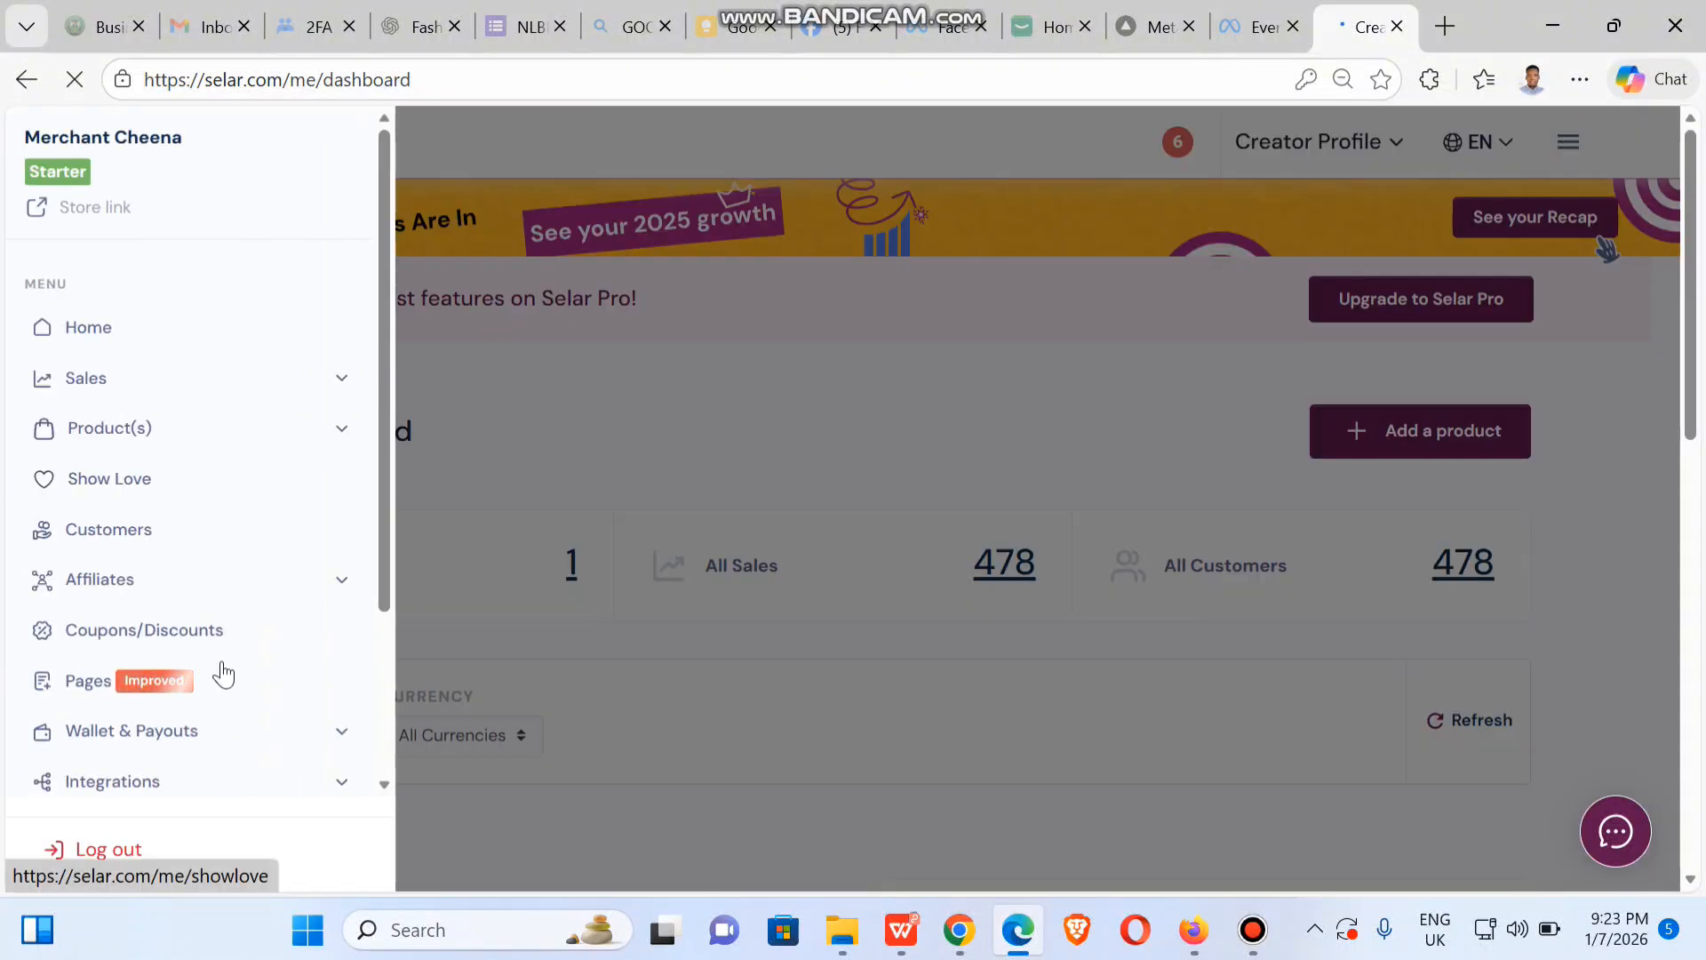
{"action": "scroll", "coordinate": [196, 671], "scroll_direction": "down", "scroll_amount": 1}
{"action": "left_click", "coordinate": [178, 658]}
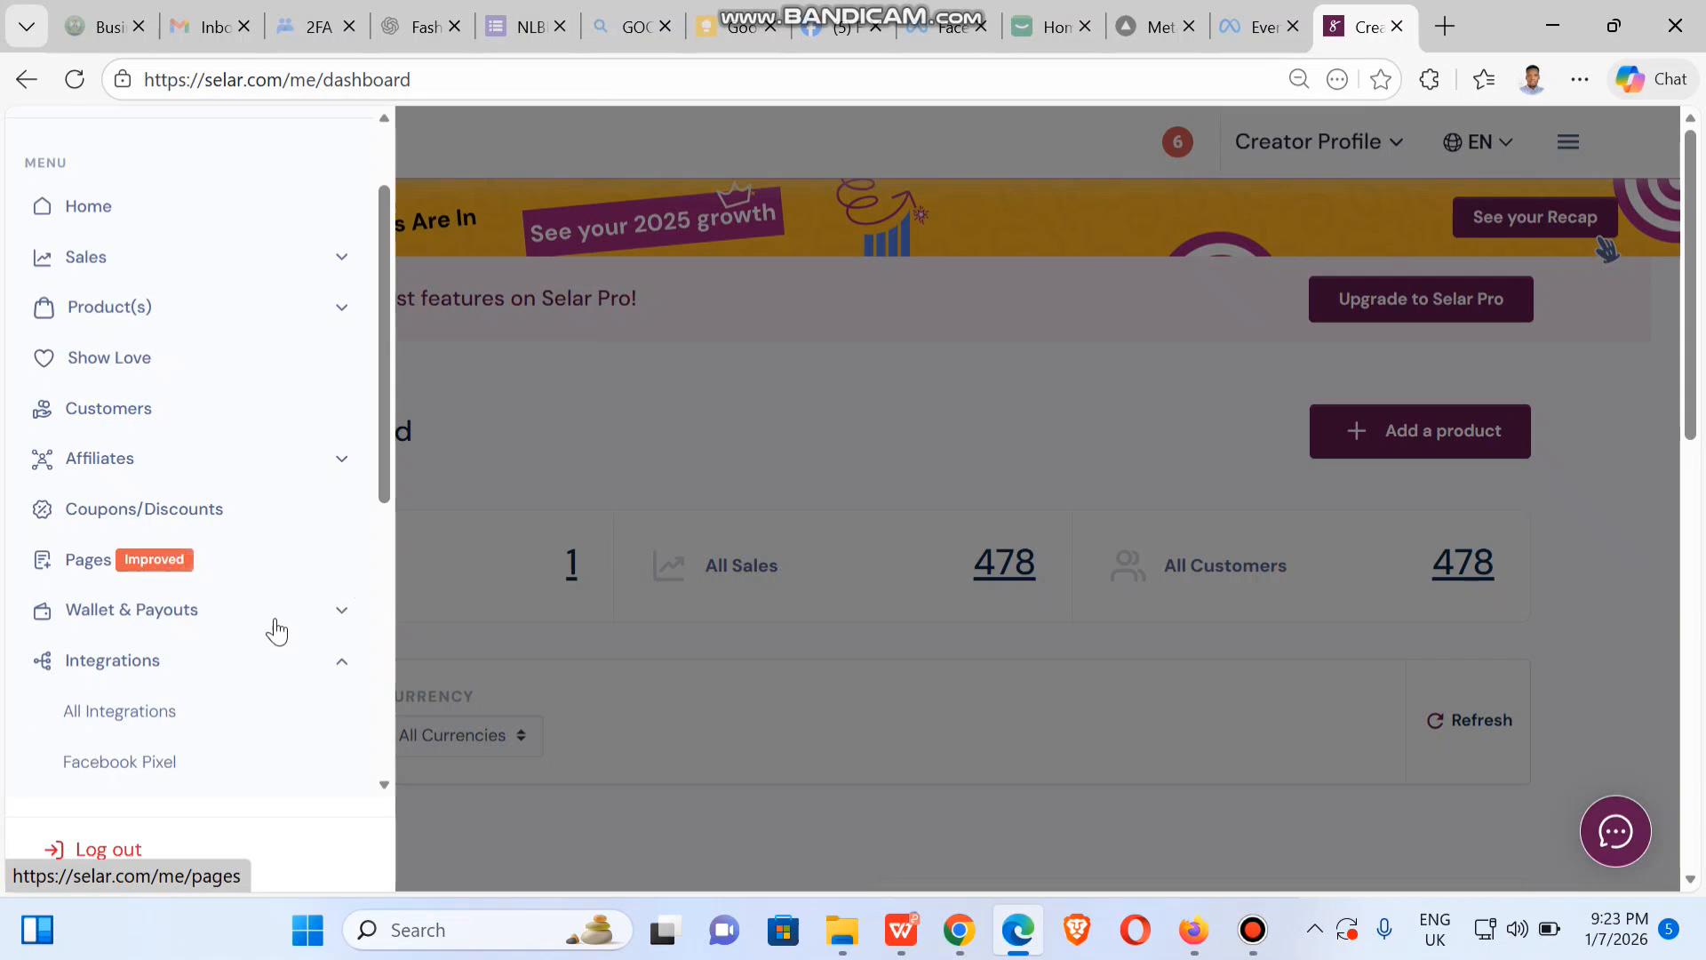
{"action": "left_click", "coordinate": [136, 760]}
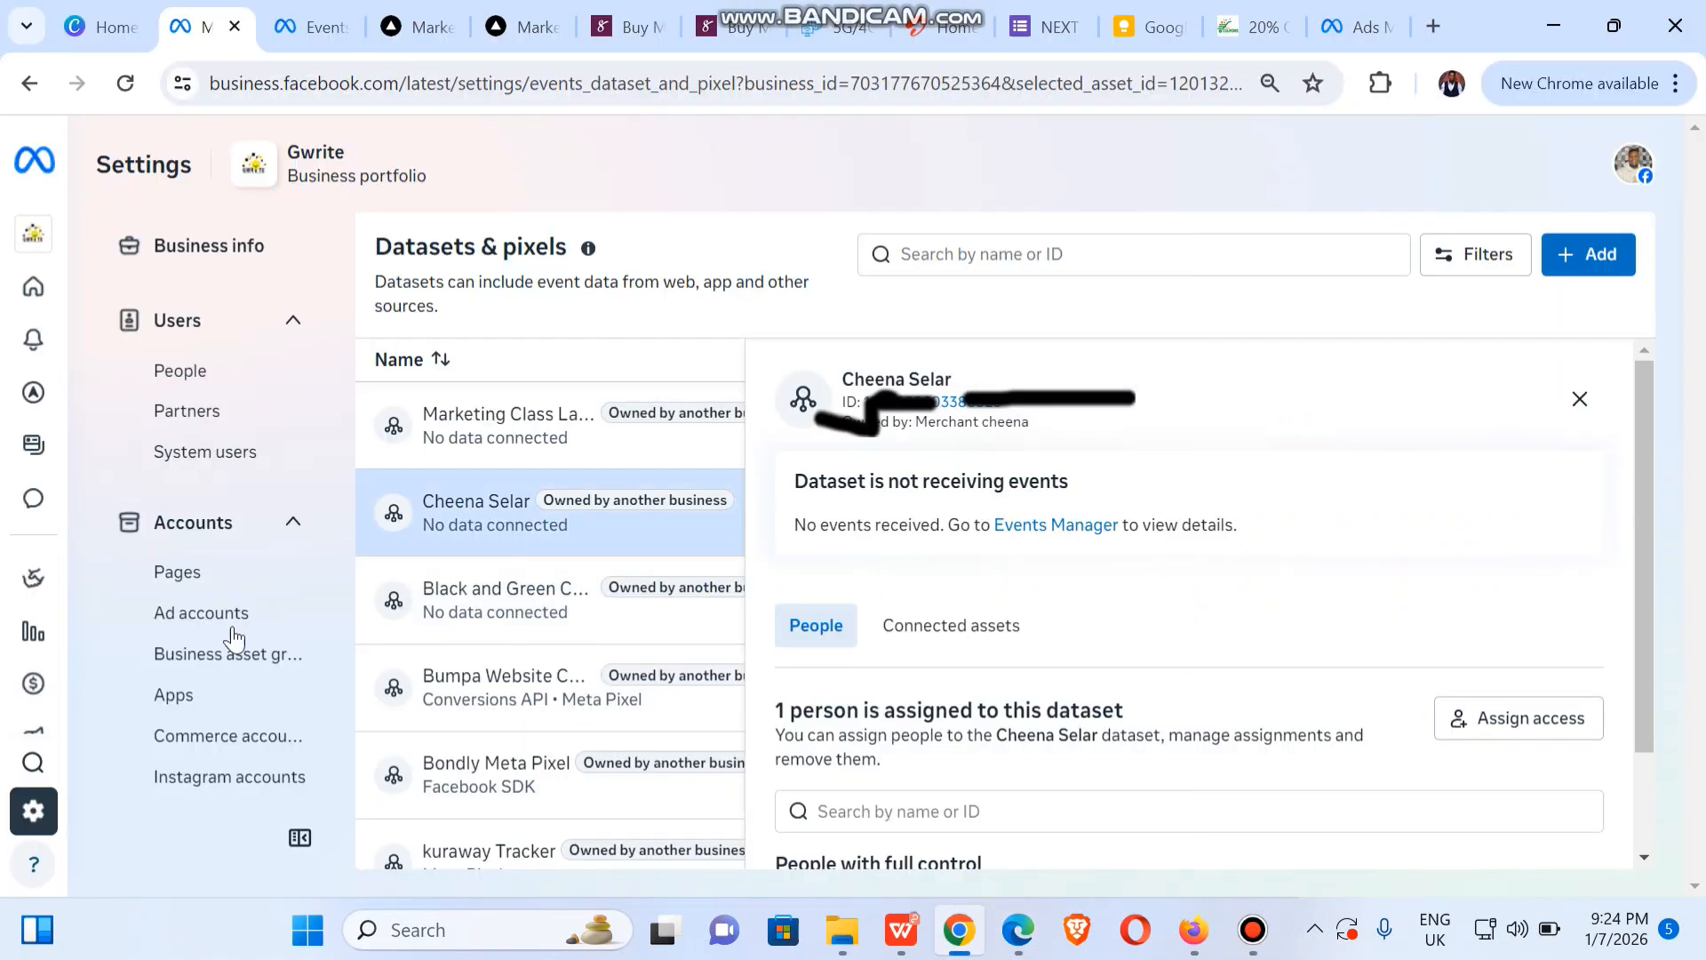
Step: Copy the Selar dataset's ID from Meta Datasets & pixels, then switch to Edge and save it as the store's Pixel ID
{"action": "left_click_drag", "start_coordinate": [331, 364], "coordinate": [339, 507]}
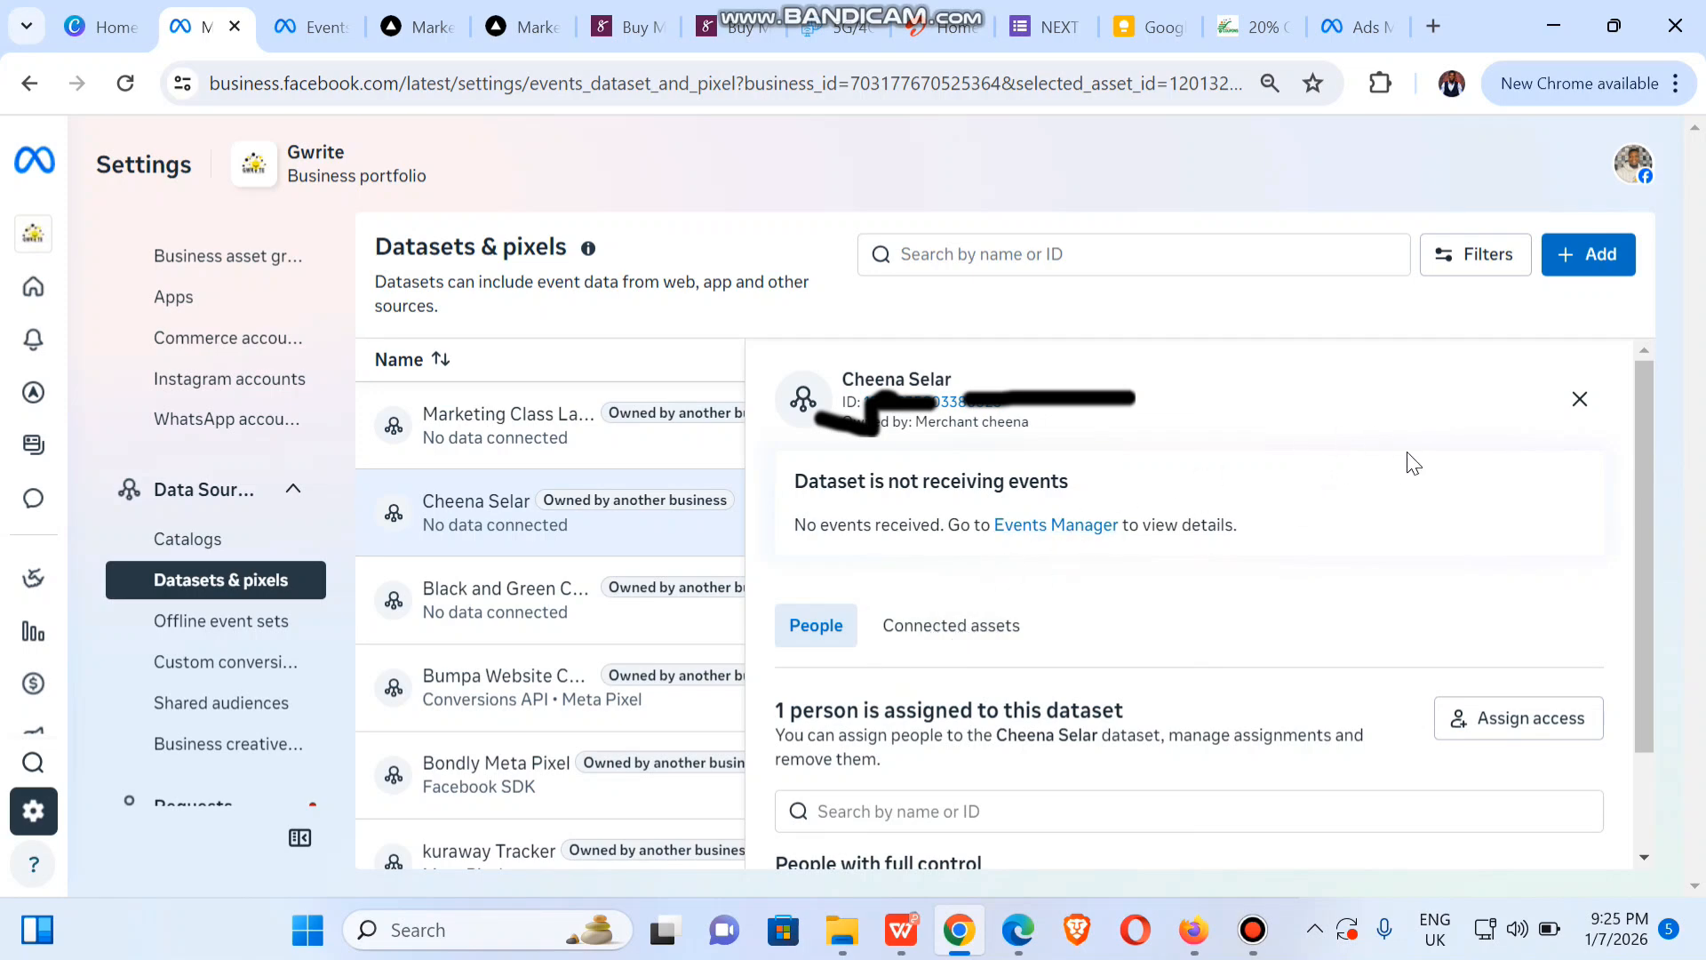
{"action": "left_click", "coordinate": [927, 411]}
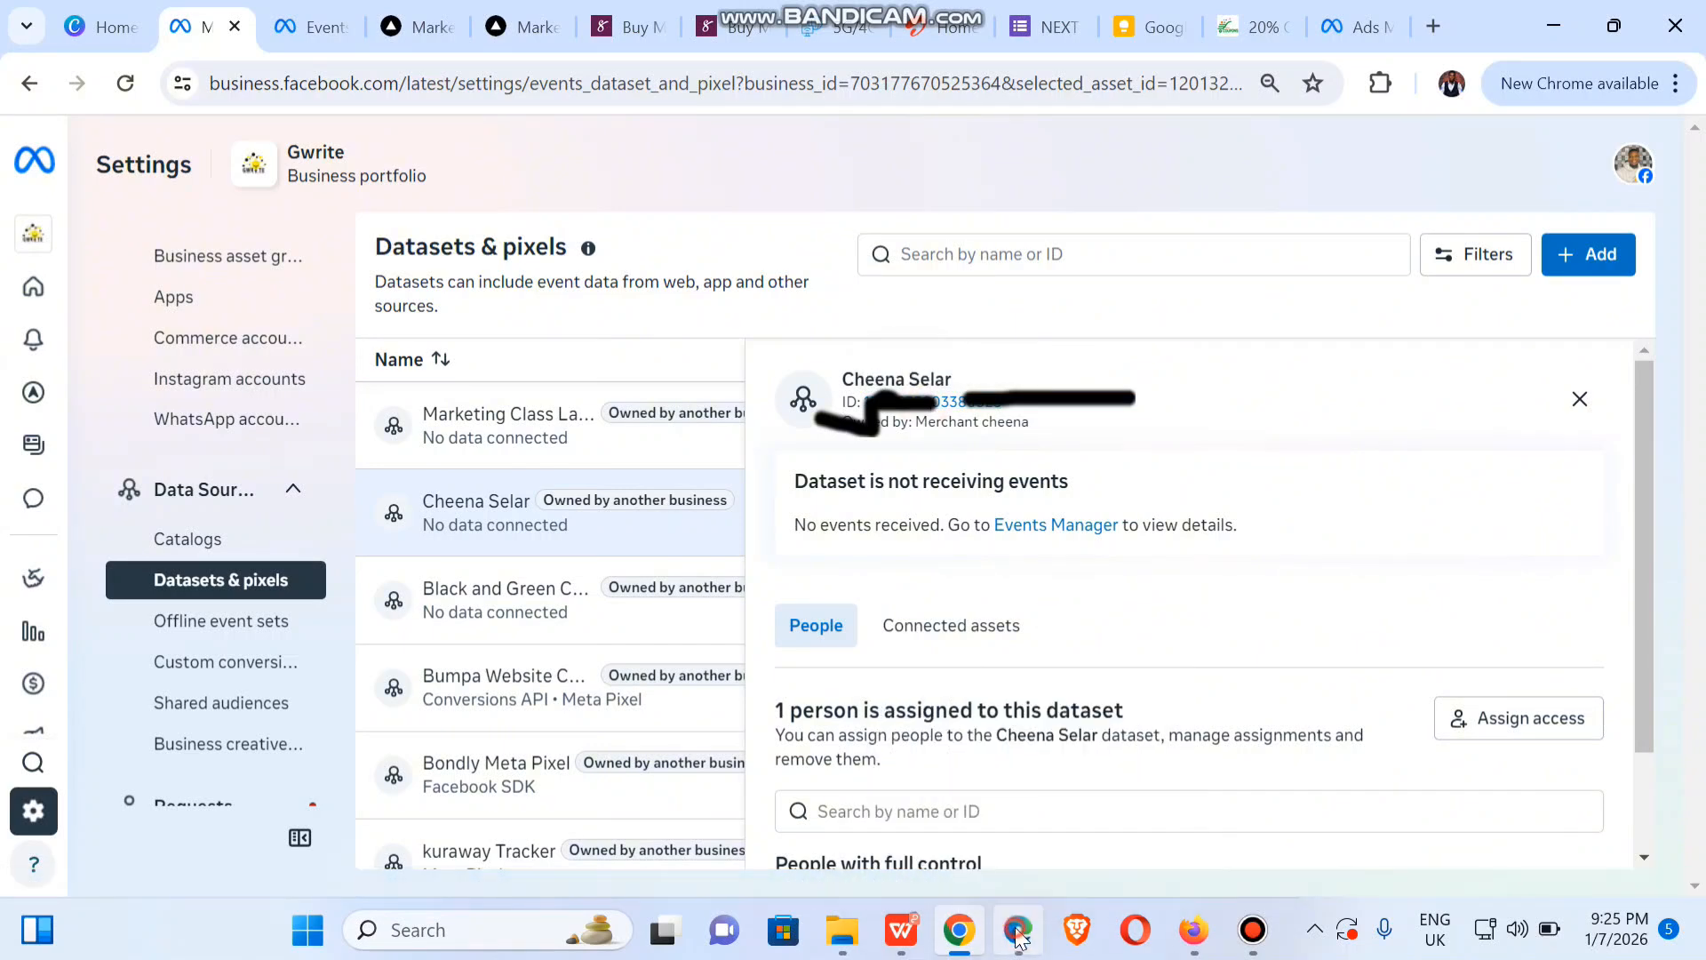
{"action": "left_click", "coordinate": [1018, 930]}
{"action": "left_click", "coordinate": [1393, 466]}
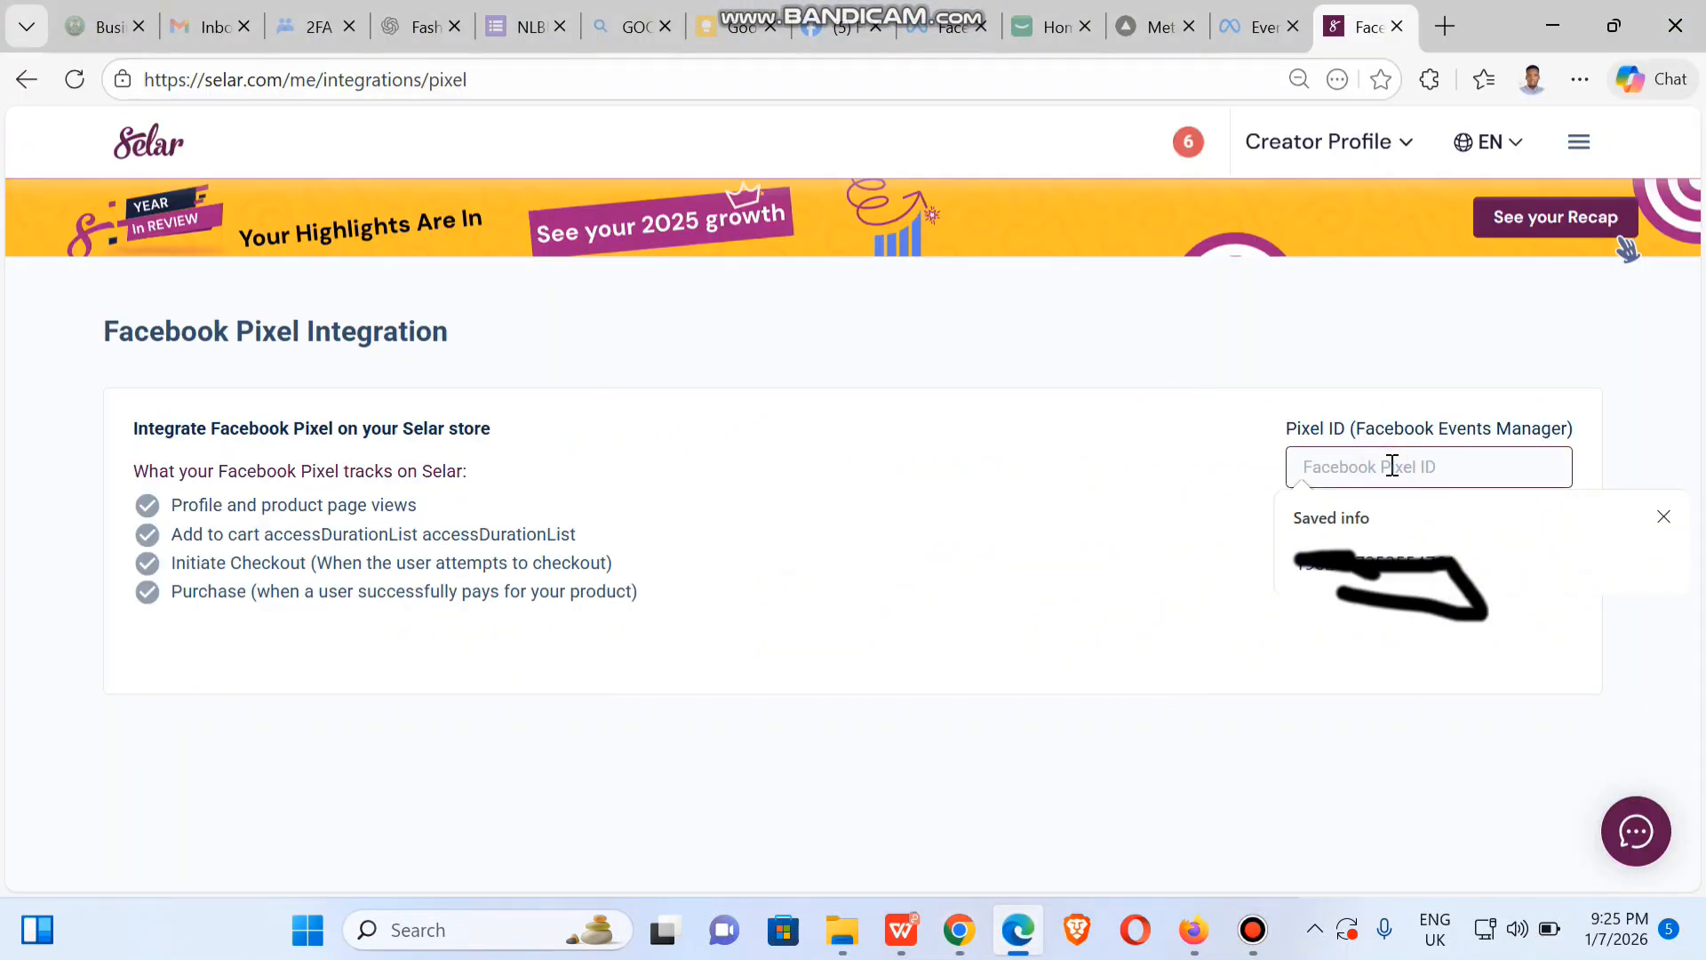
{"action": "key", "text": "ctrl+v"}
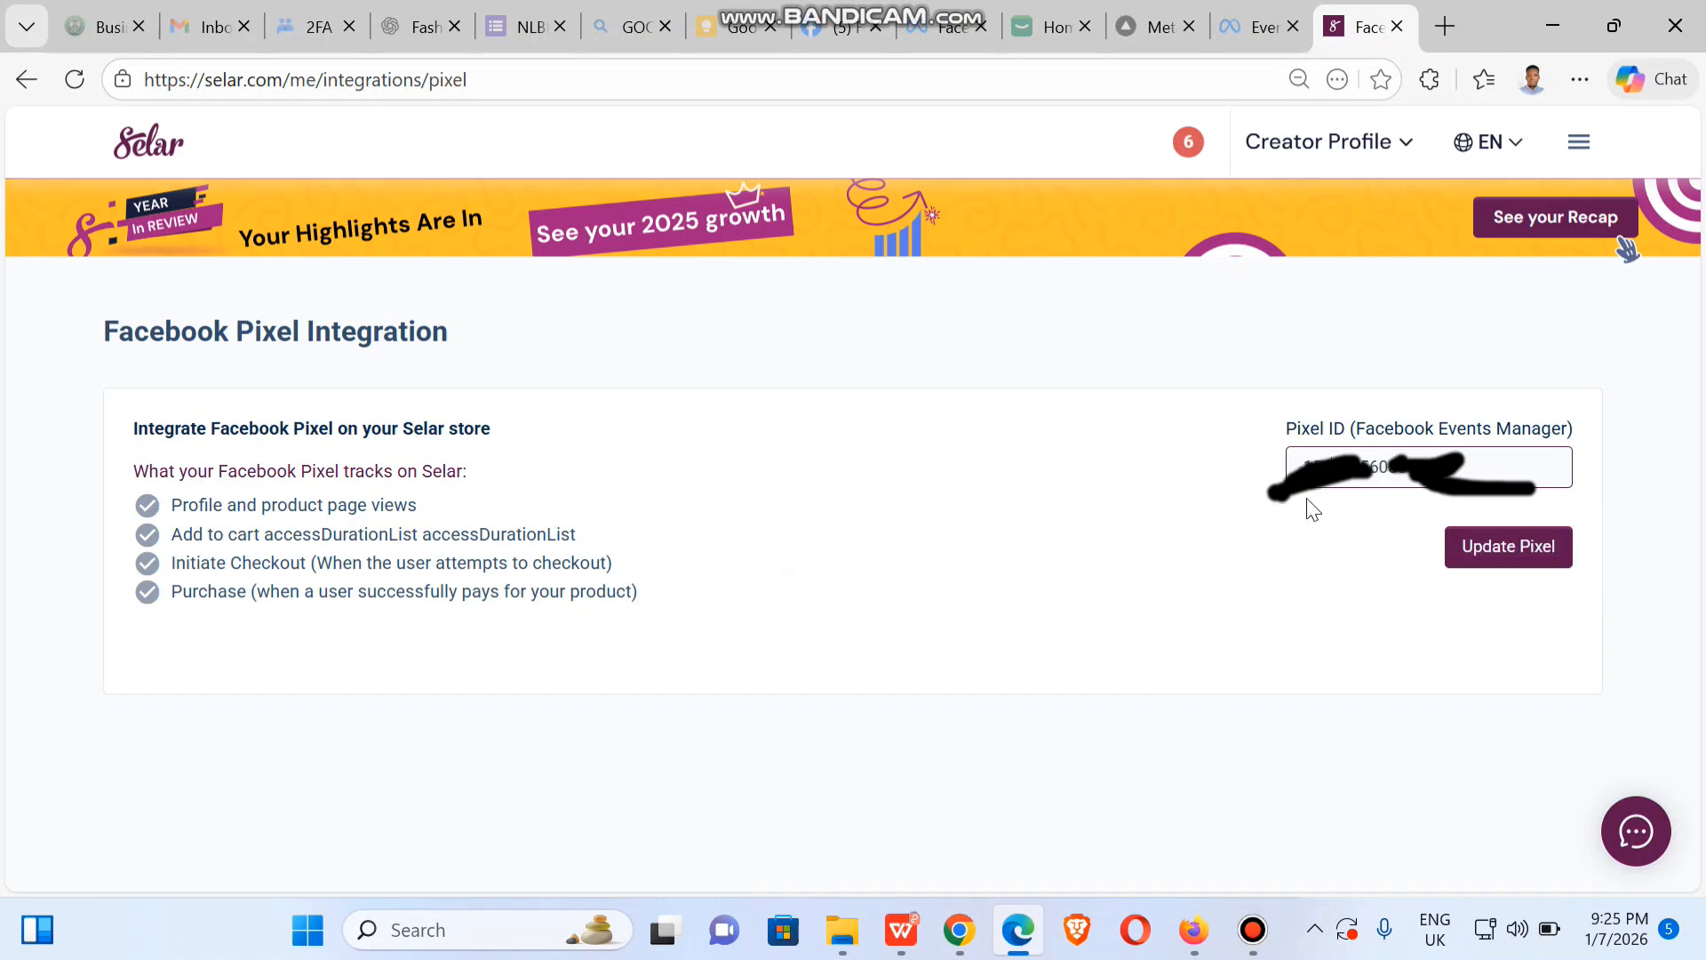
{"action": "left_click", "coordinate": [1330, 582]}
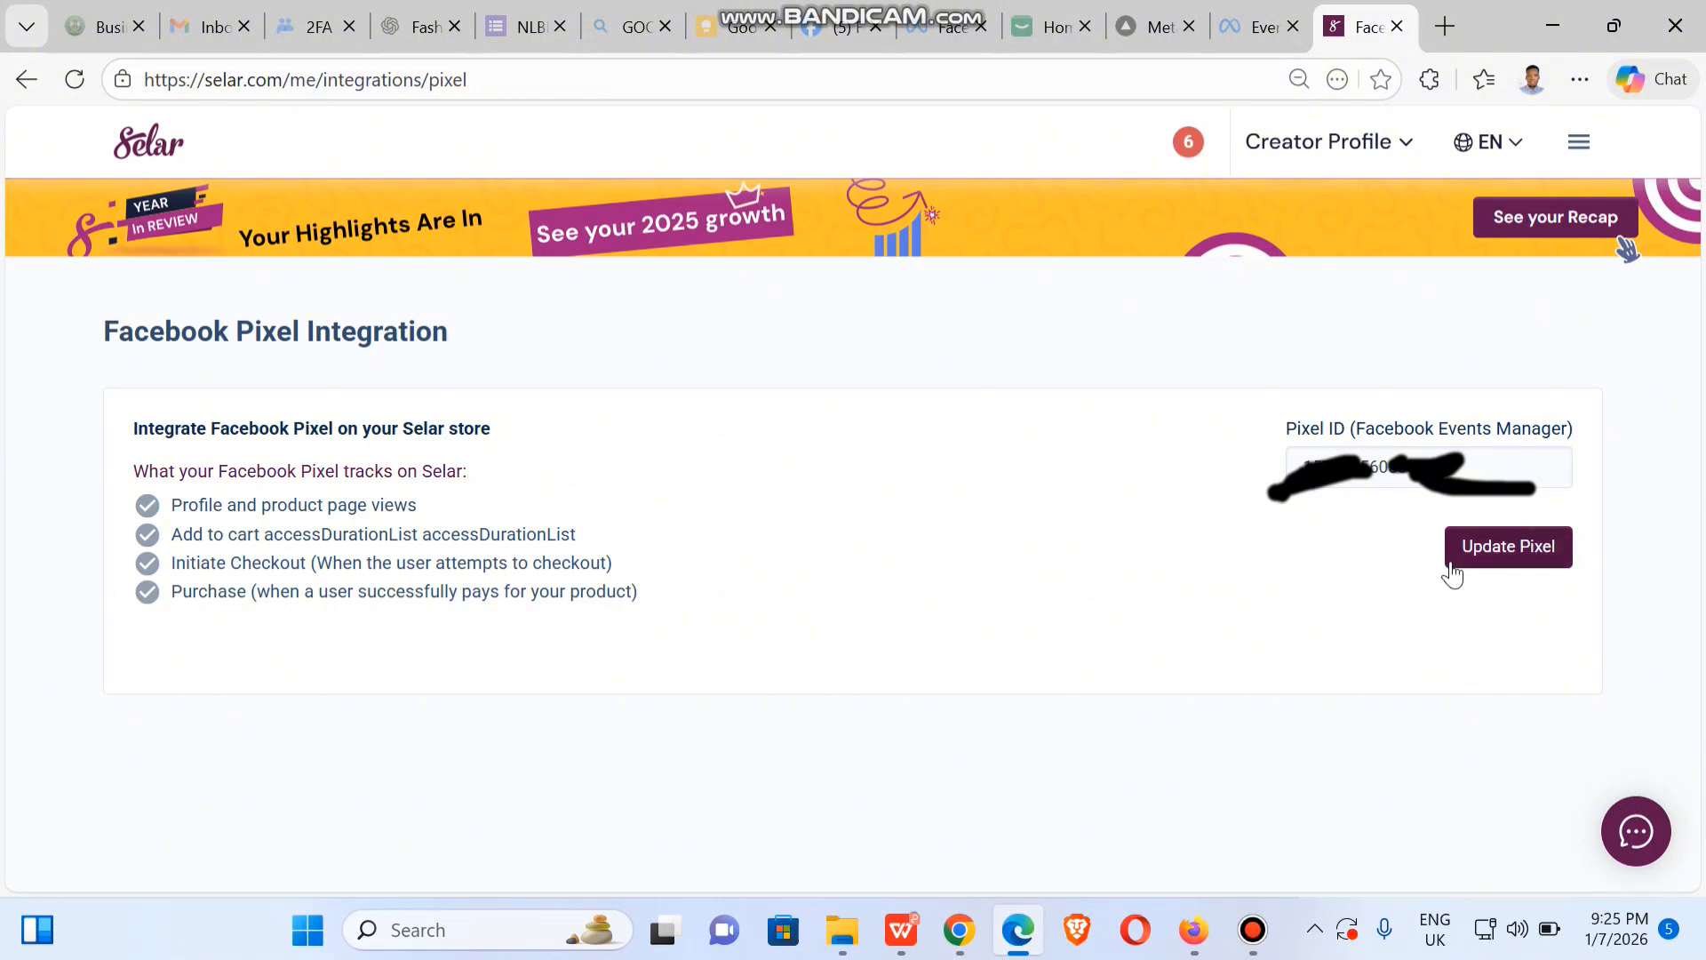
{"action": "left_click", "coordinate": [1505, 548]}
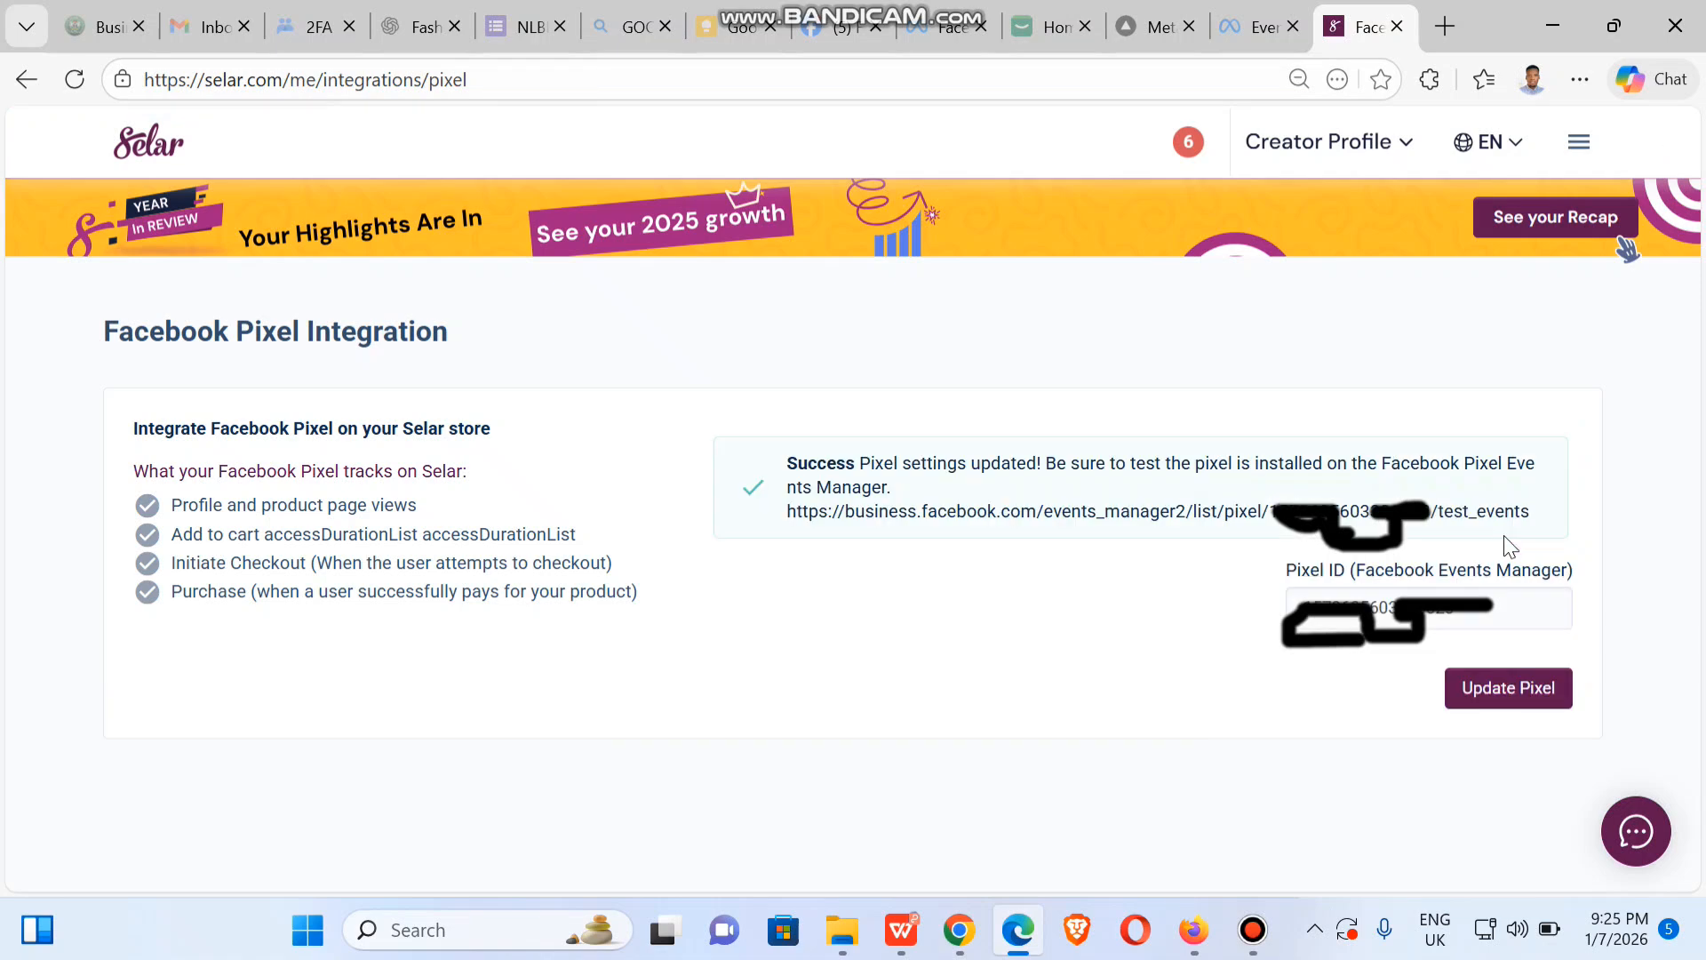
Step: Copy the test events link from the pixel update message and open it in Chrome
{"action": "right_click", "coordinate": [1353, 518]}
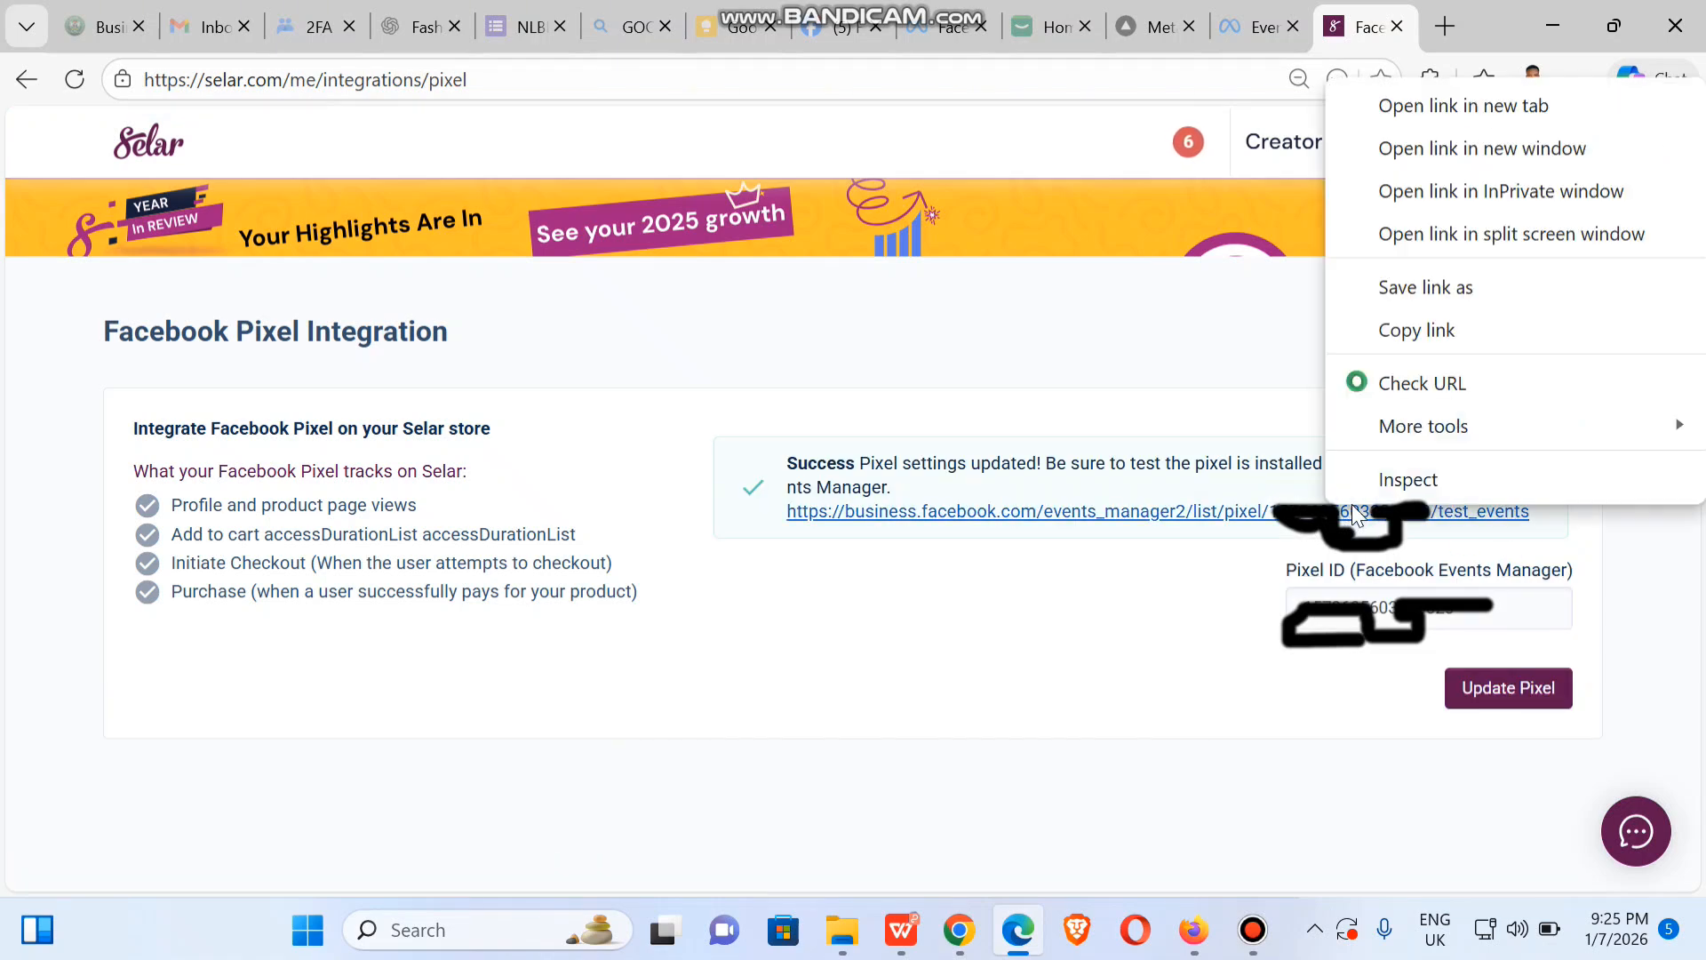
{"action": "left_click", "coordinate": [1389, 334]}
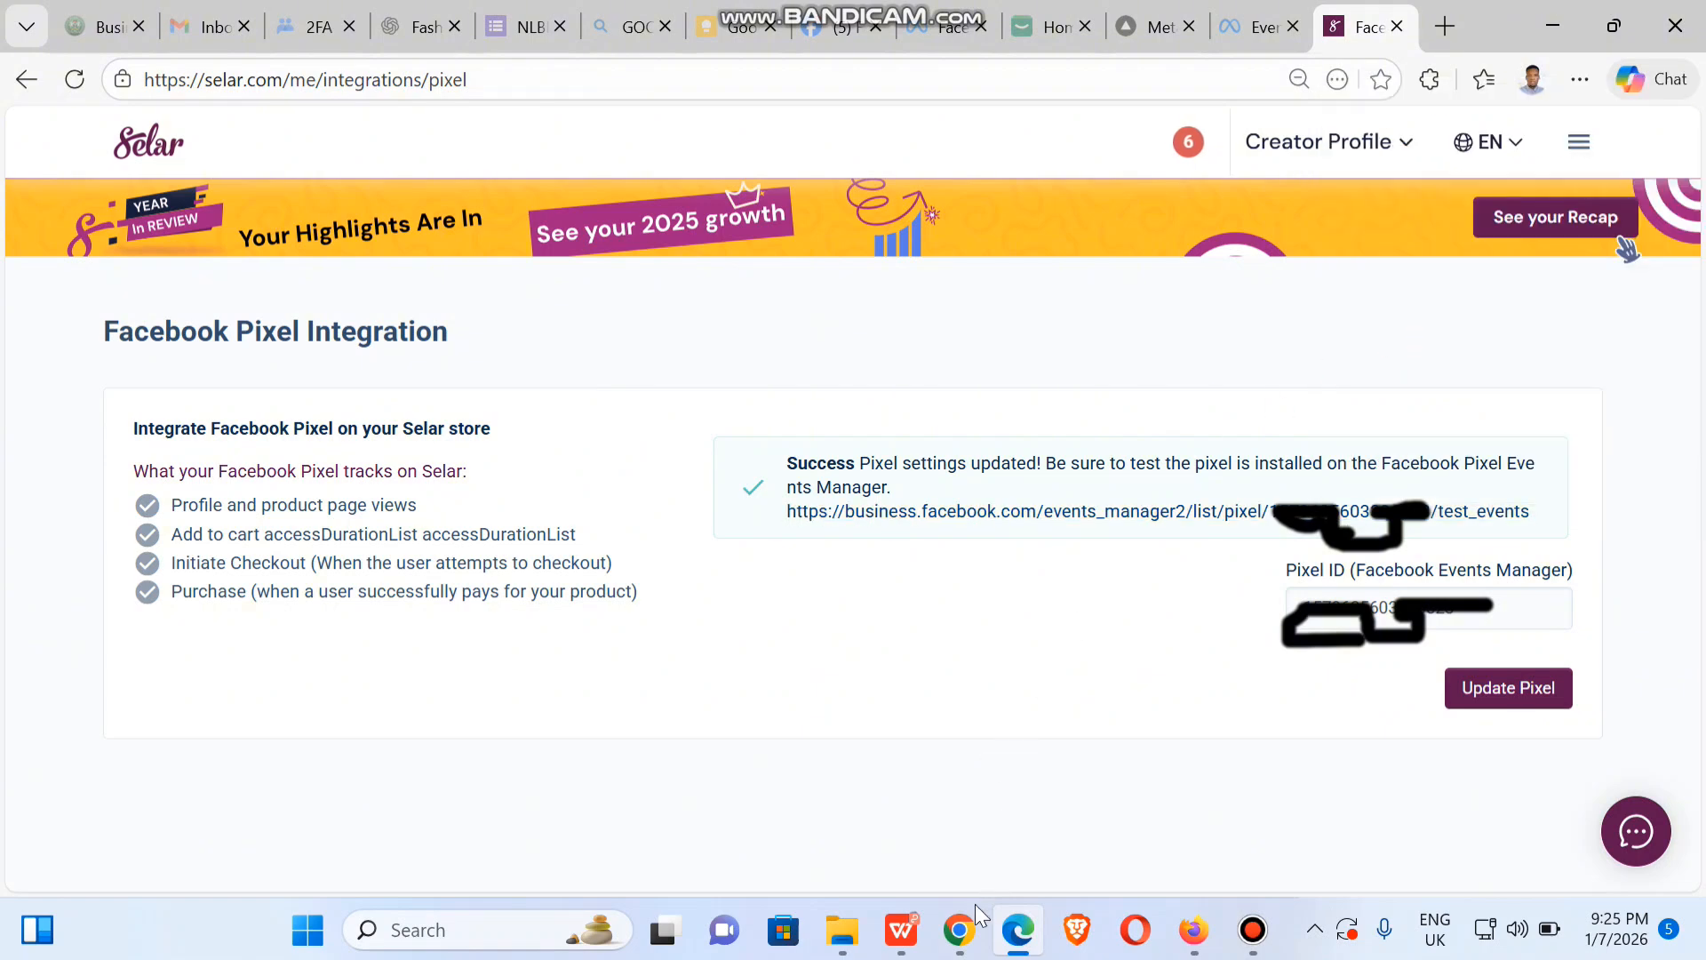
{"action": "left_click", "coordinate": [958, 929]}
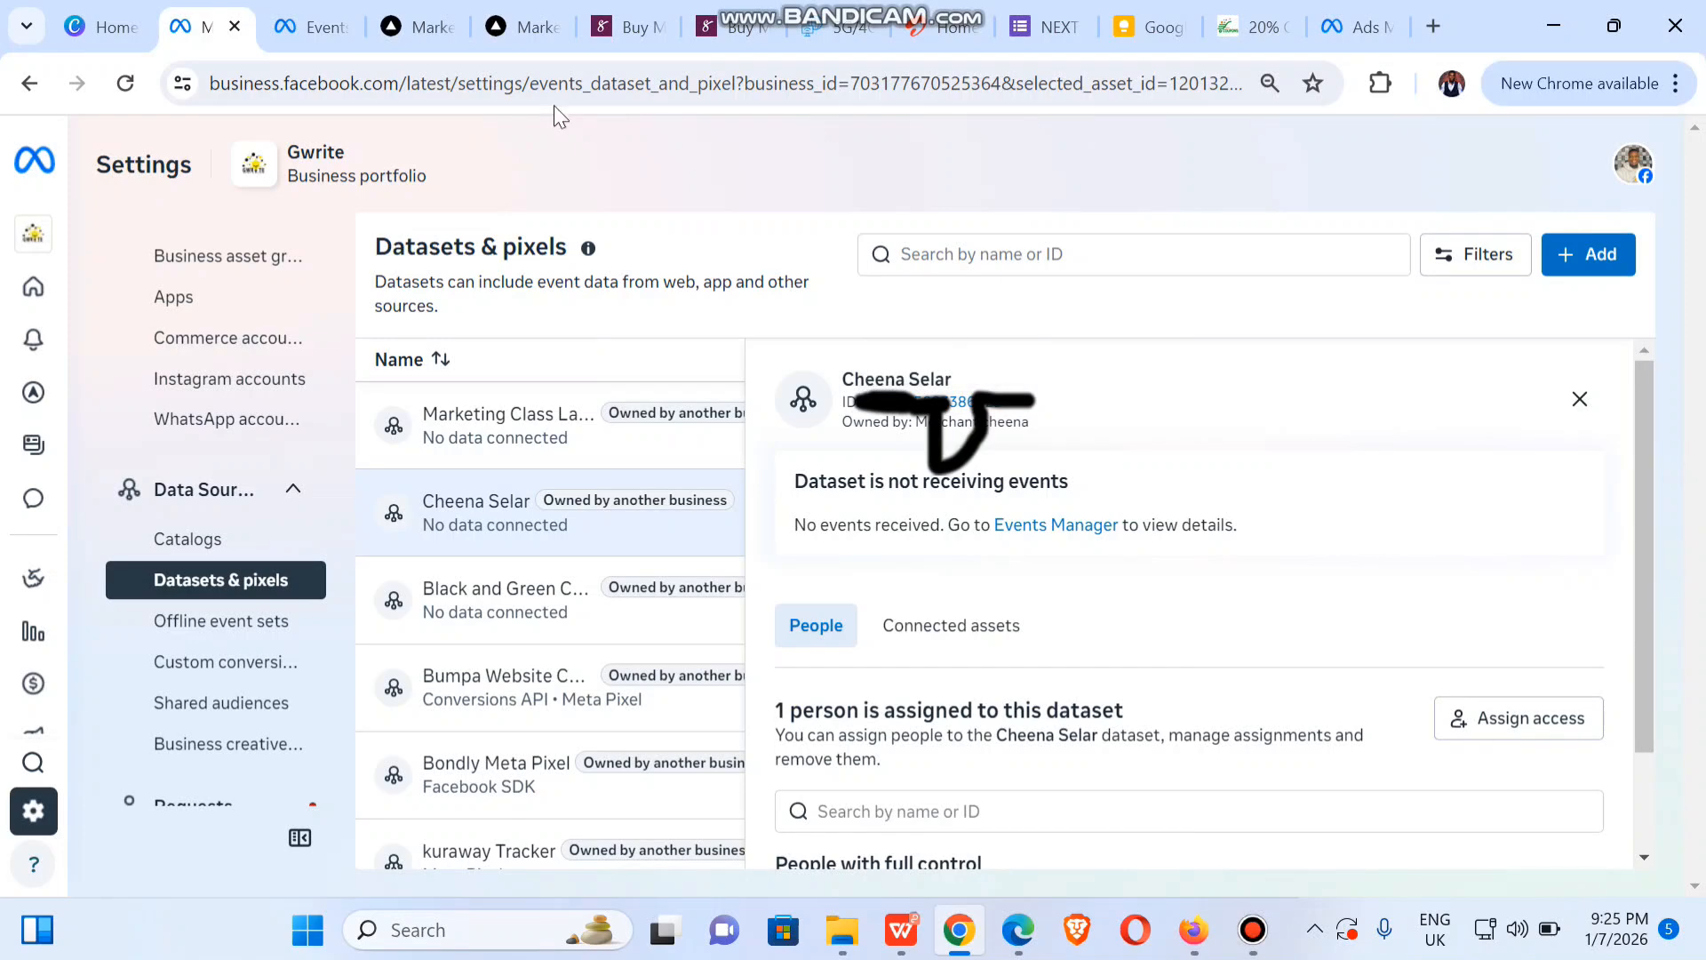
{"action": "left_click", "coordinate": [430, 48]}
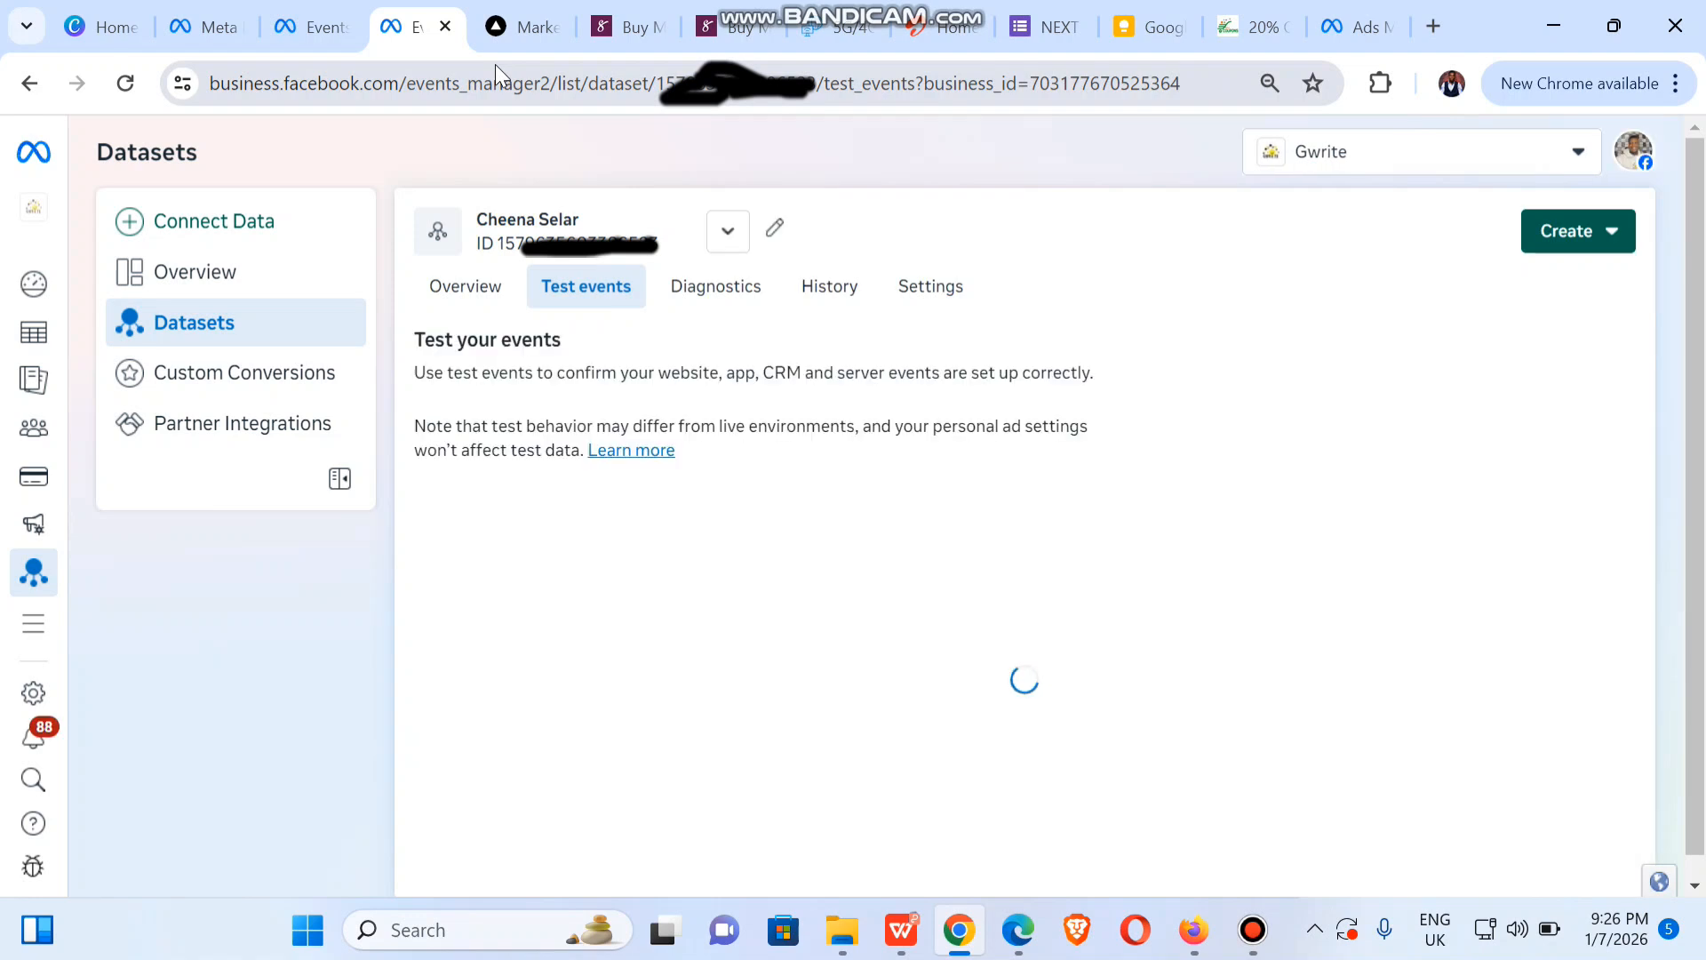
Step: Switch back to Edge, open the Selar store page from its store link and copy the page's address
{"action": "left_click", "coordinate": [1020, 929]}
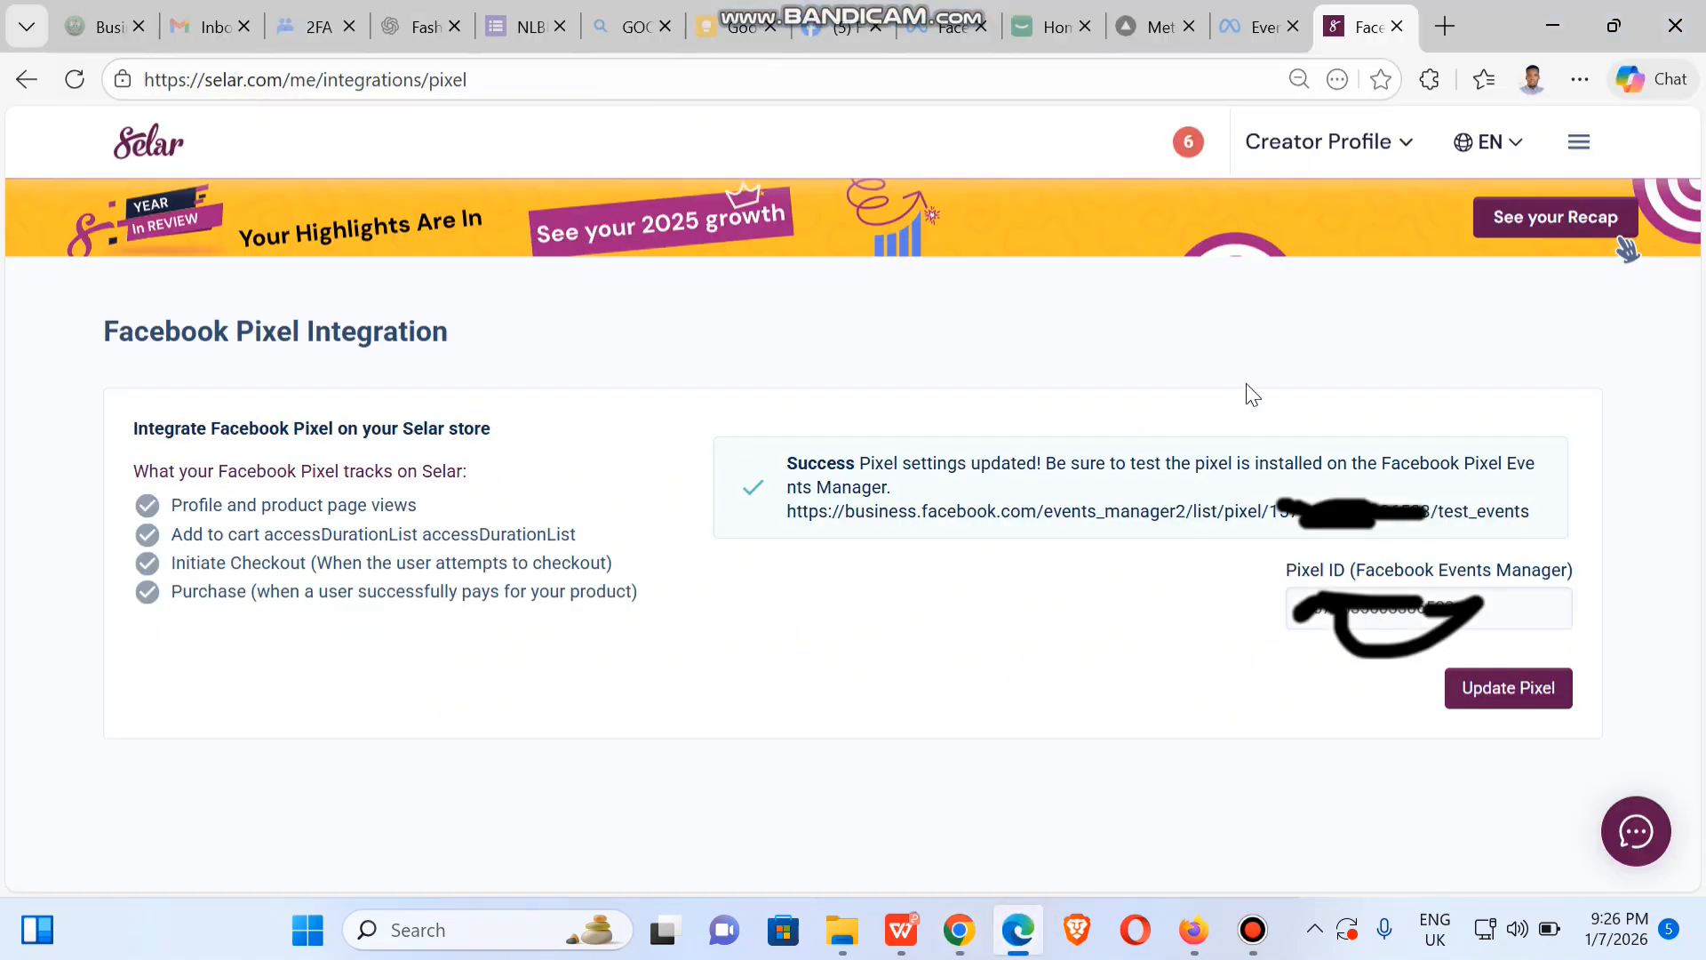
{"action": "left_click", "coordinate": [1405, 149]}
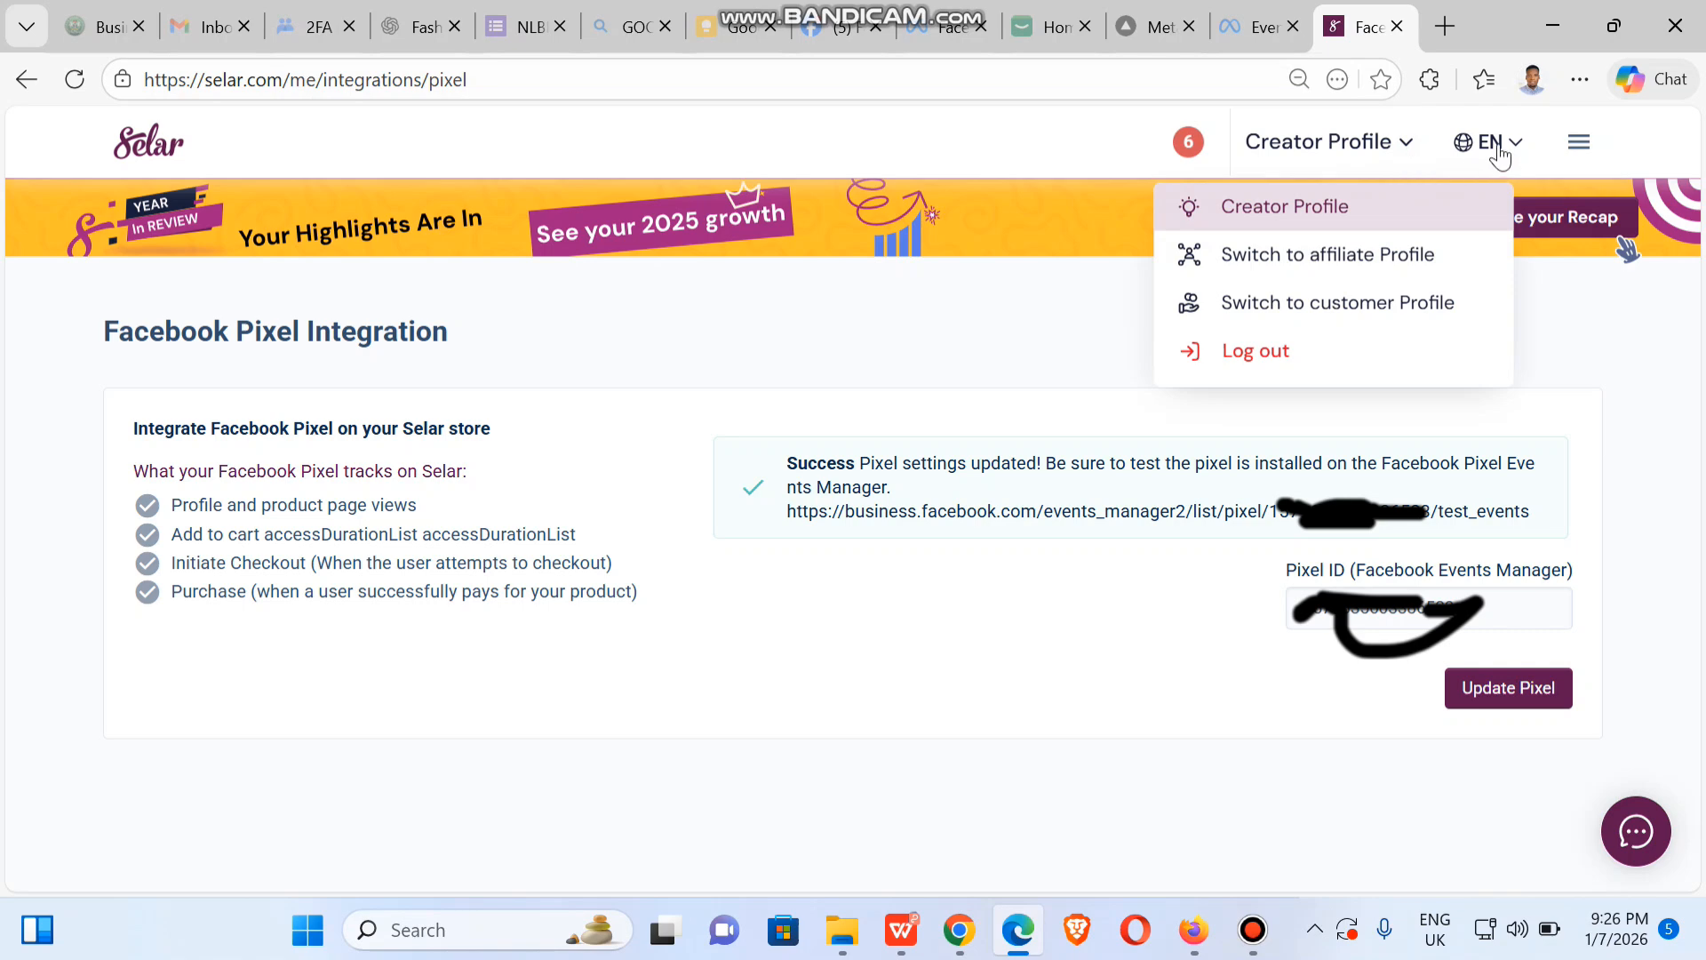
{"action": "left_click", "coordinate": [1570, 147]}
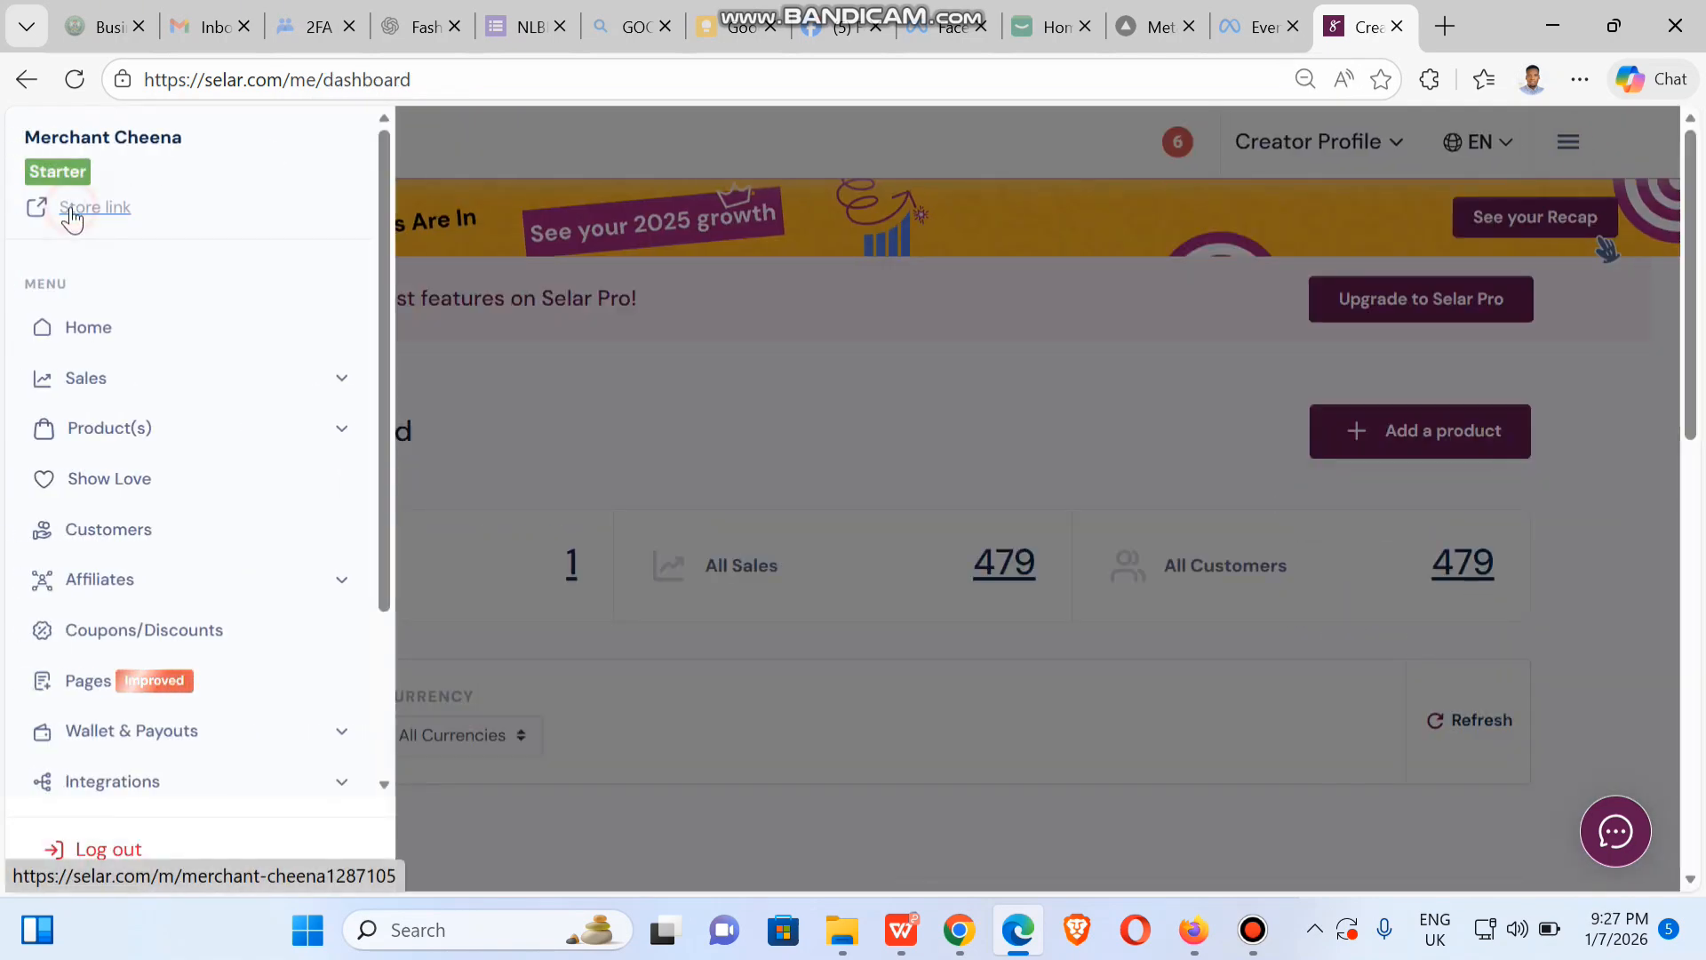
{"action": "left_click", "coordinate": [72, 213]}
{"action": "left_click", "coordinate": [538, 86]}
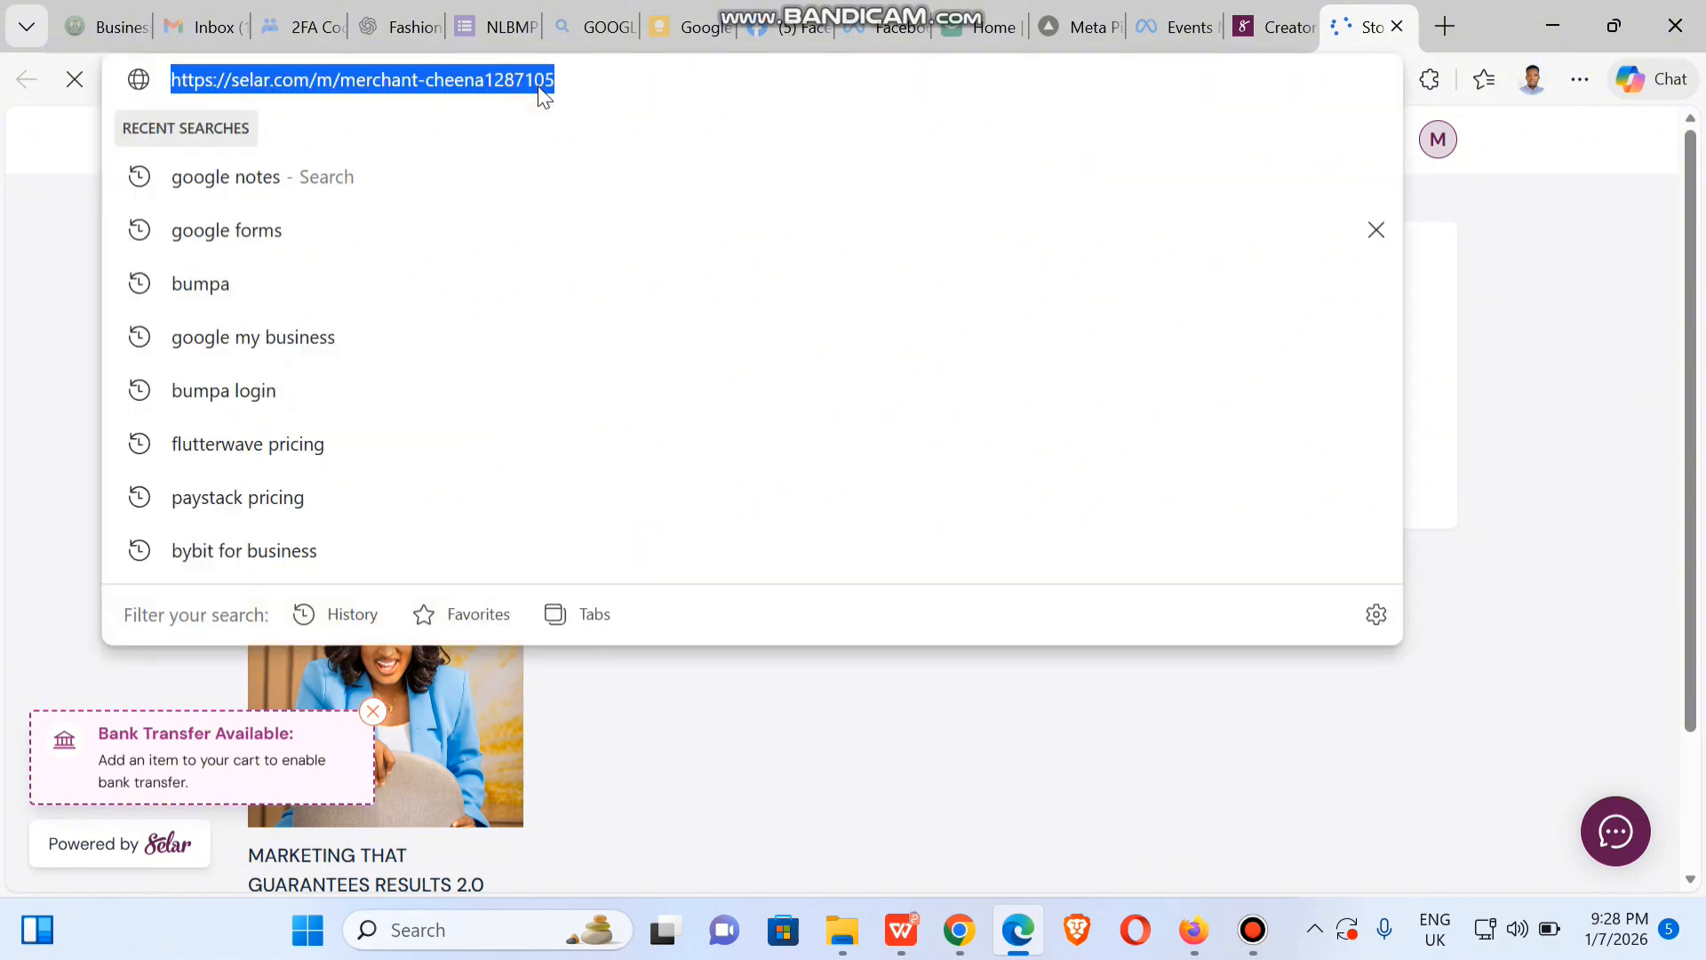
Step: Switch to Chrome and open the Event setup section in the Selar dataset's settings
{"action": "left_click", "coordinate": [975, 945]}
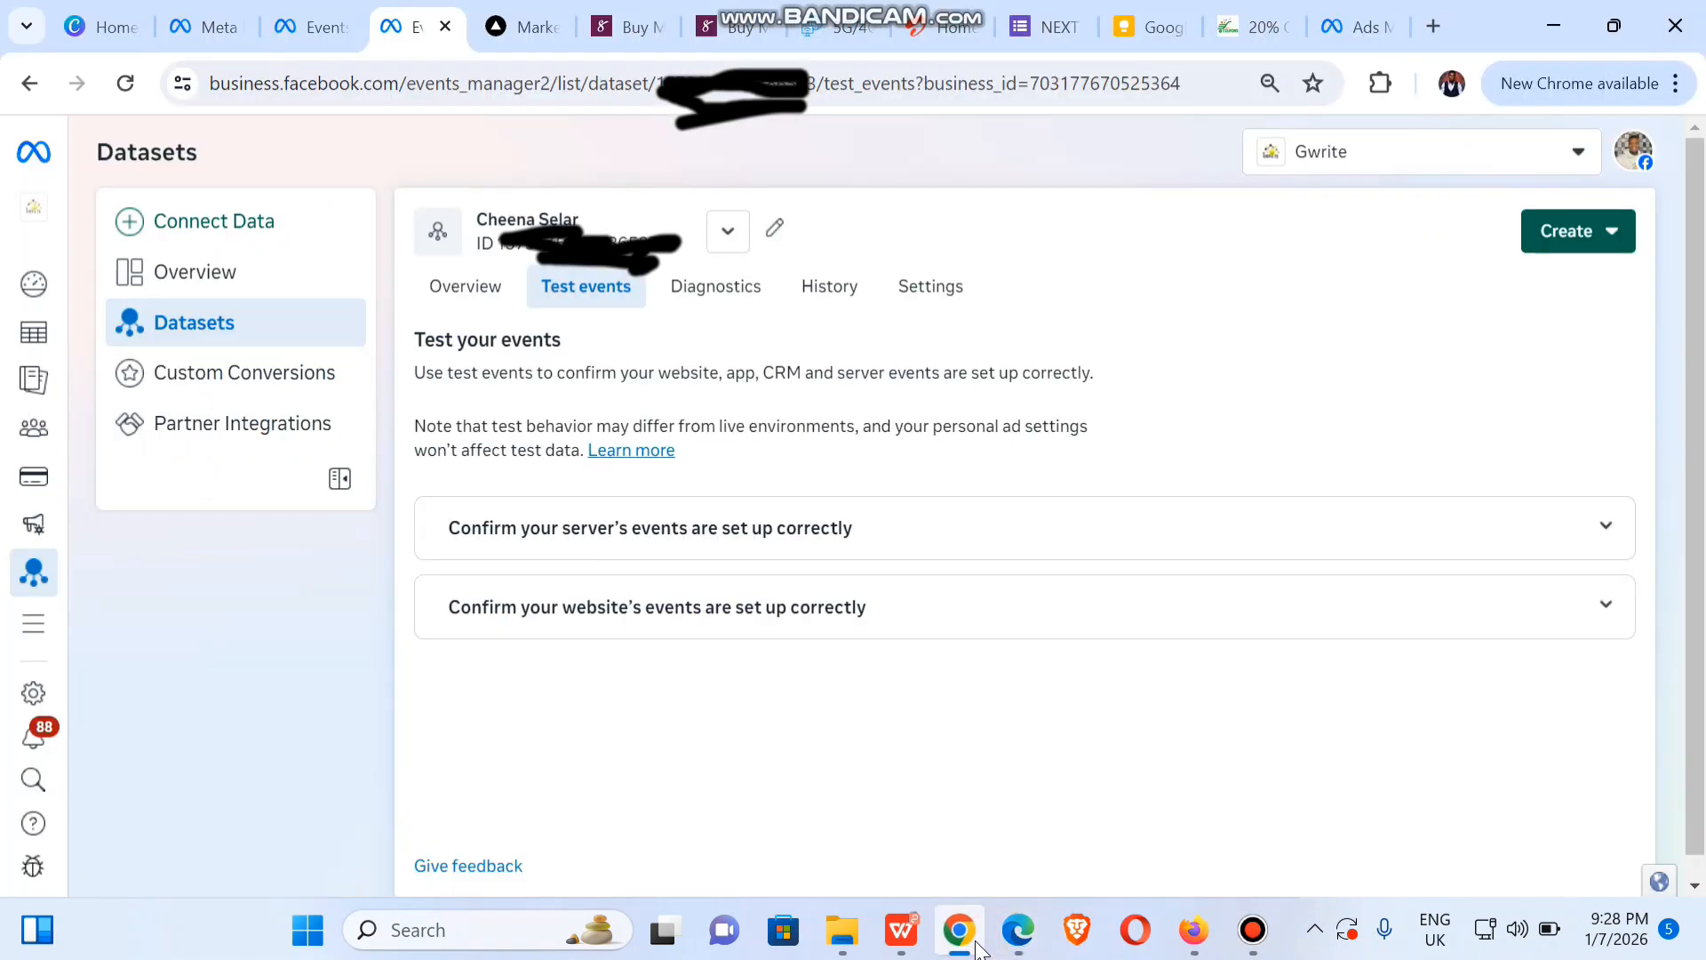
{"action": "left_click", "coordinate": [934, 300]}
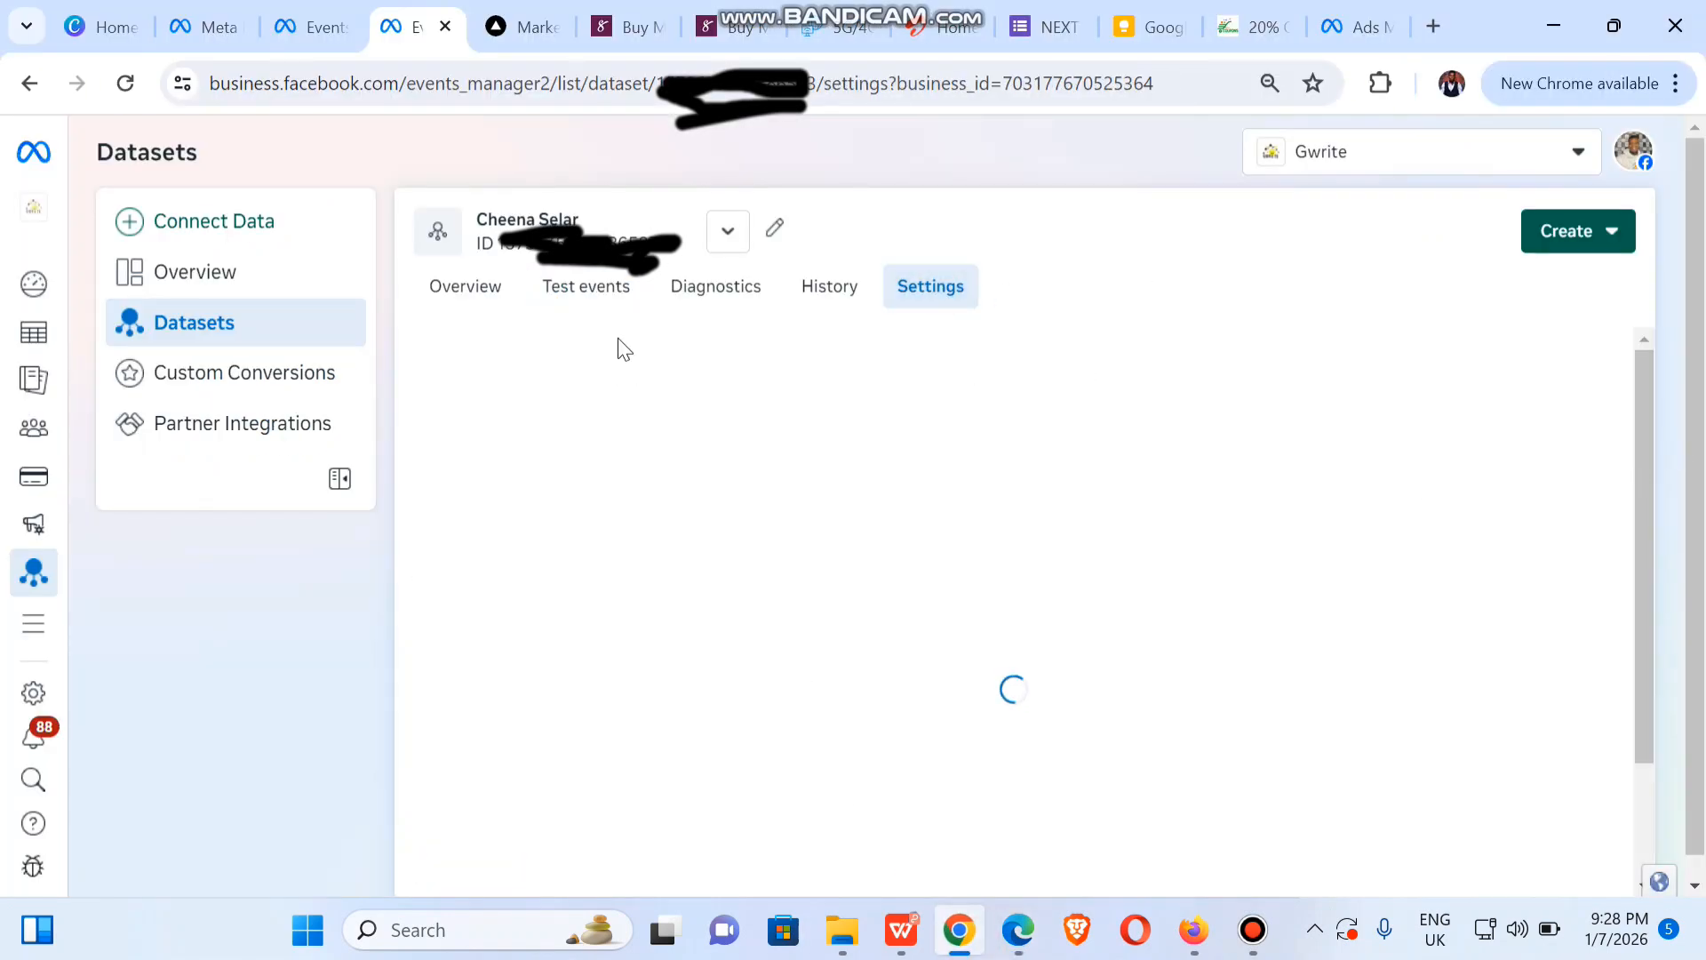
{"action": "left_click", "coordinate": [460, 304]}
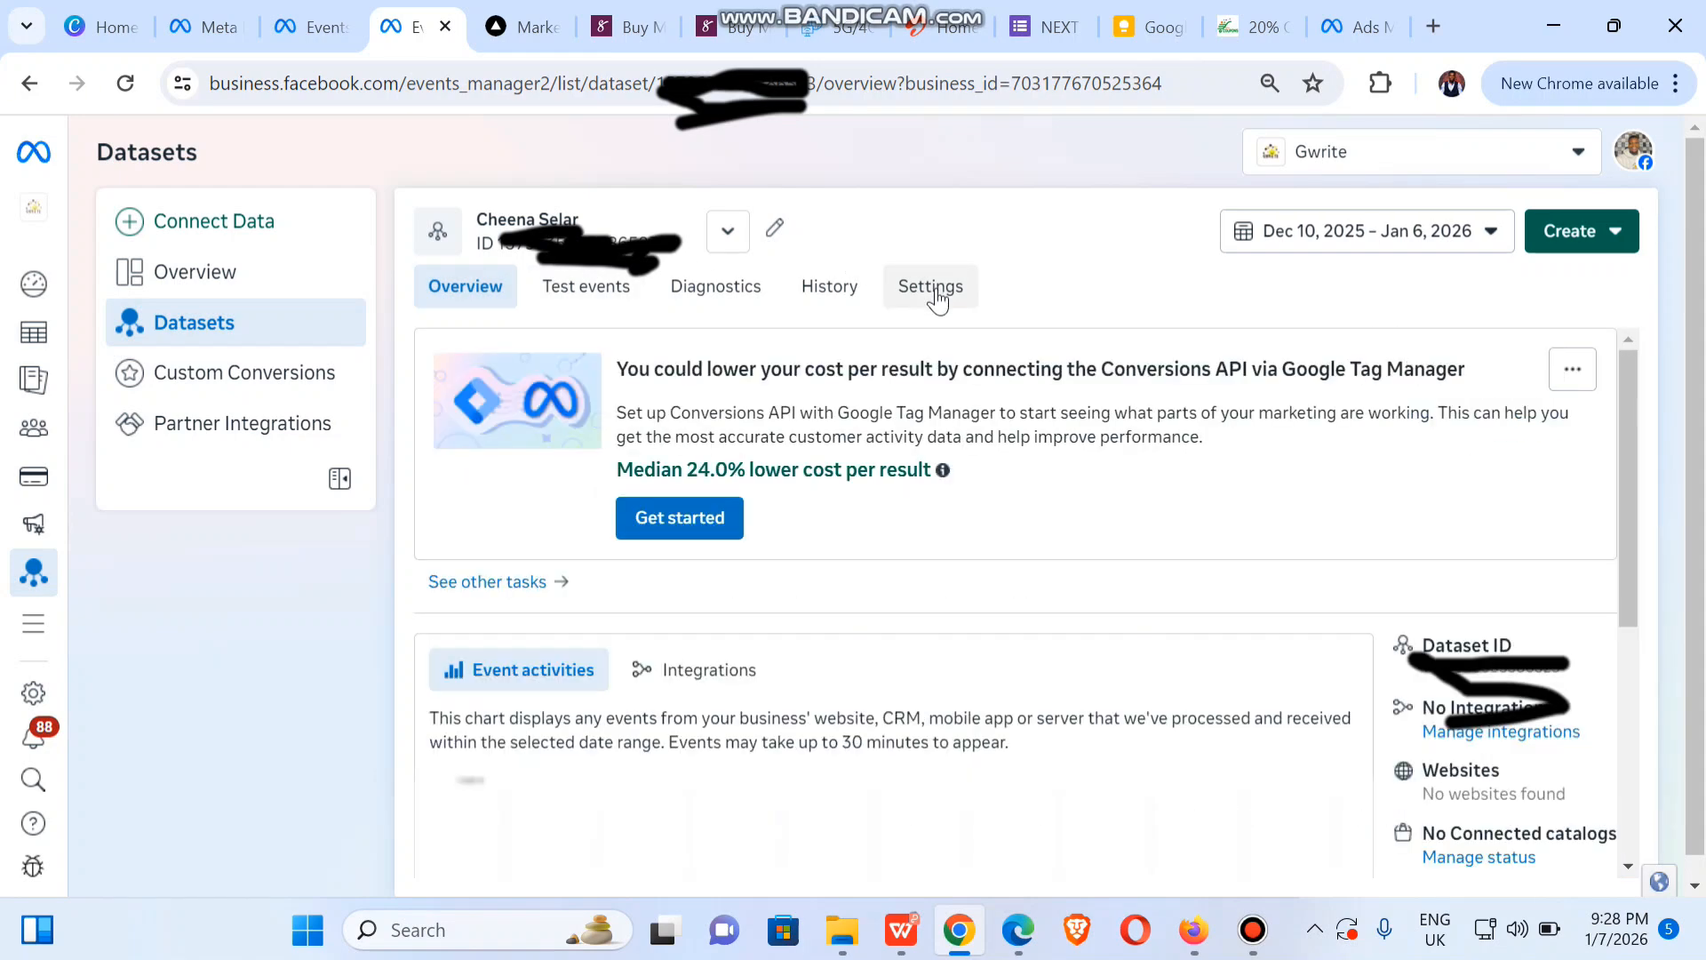
{"action": "left_click", "coordinate": [933, 288]}
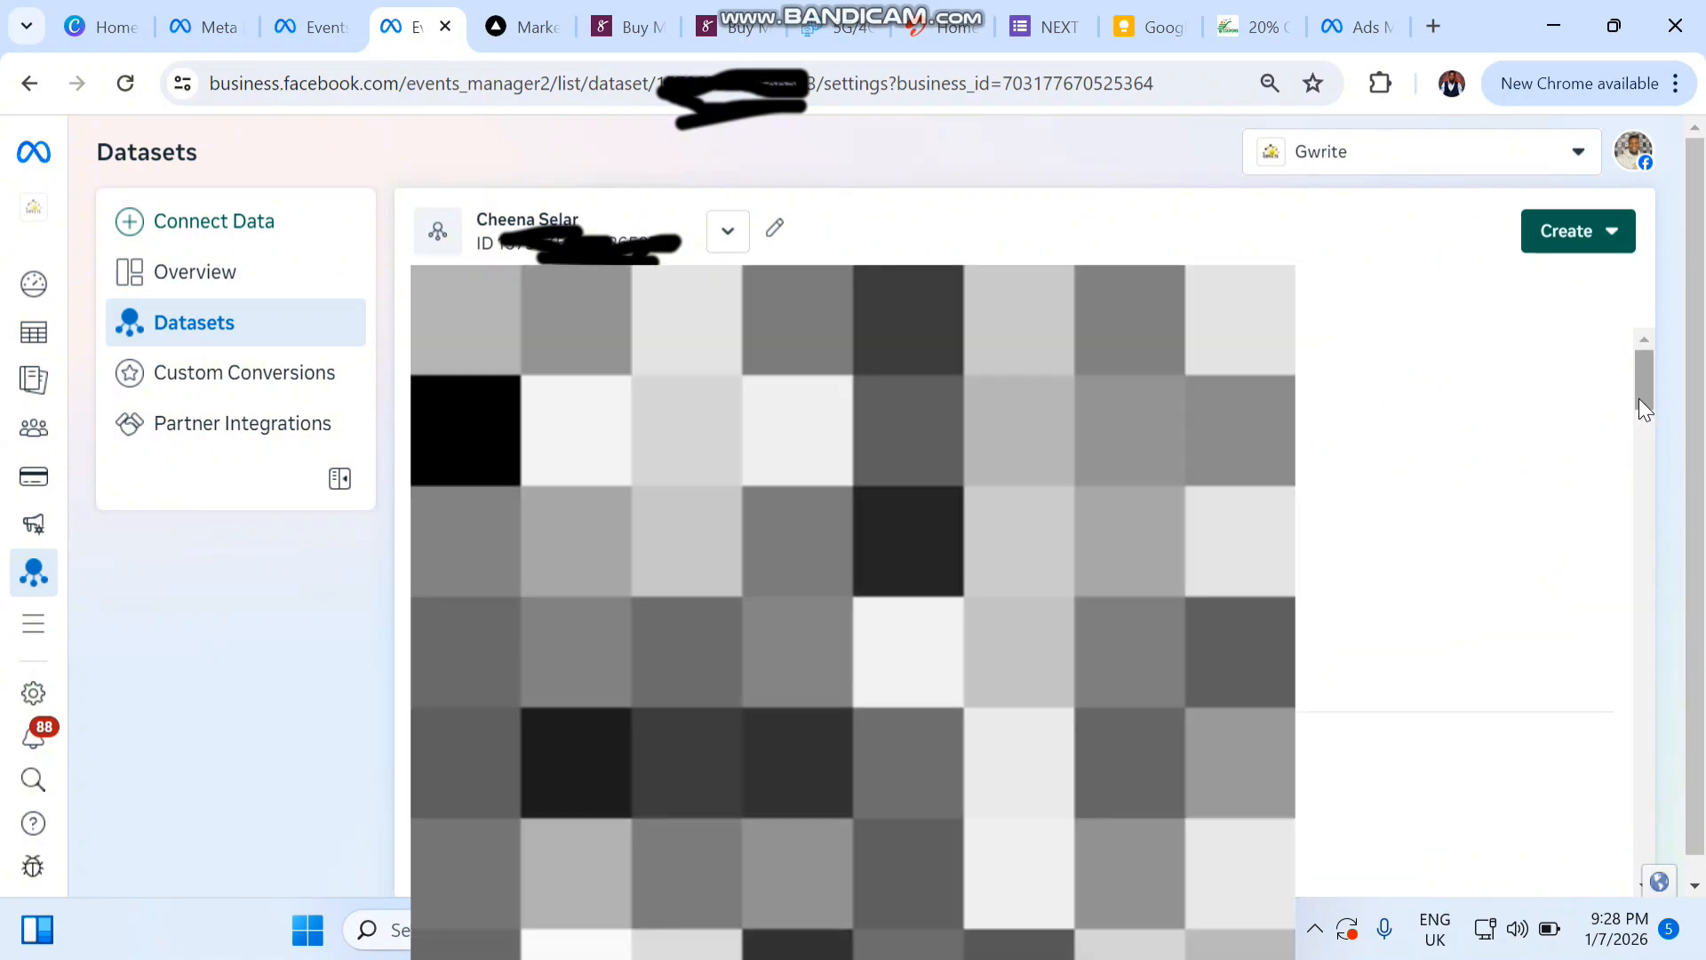
{"action": "left_click_drag", "start_coordinate": [1638, 398], "coordinate": [1645, 631]}
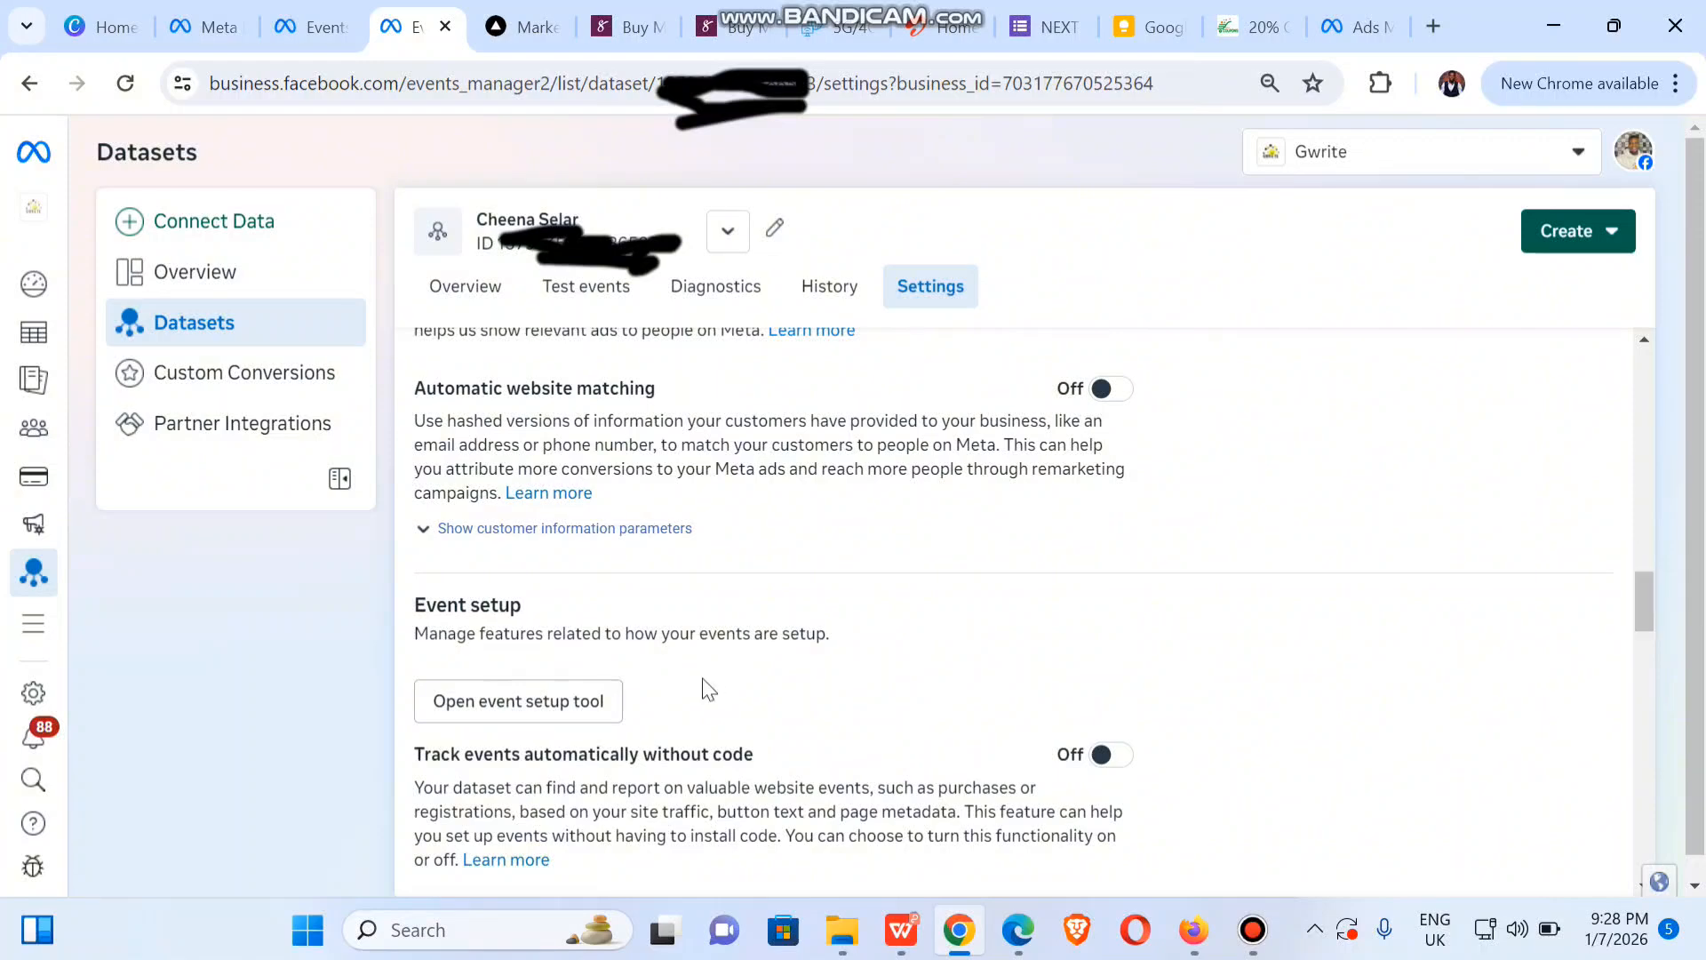
Step: Launch the Event Setup Tool to add events, using the copied Selar store address as the website URL
{"action": "left_click", "coordinate": [562, 701]}
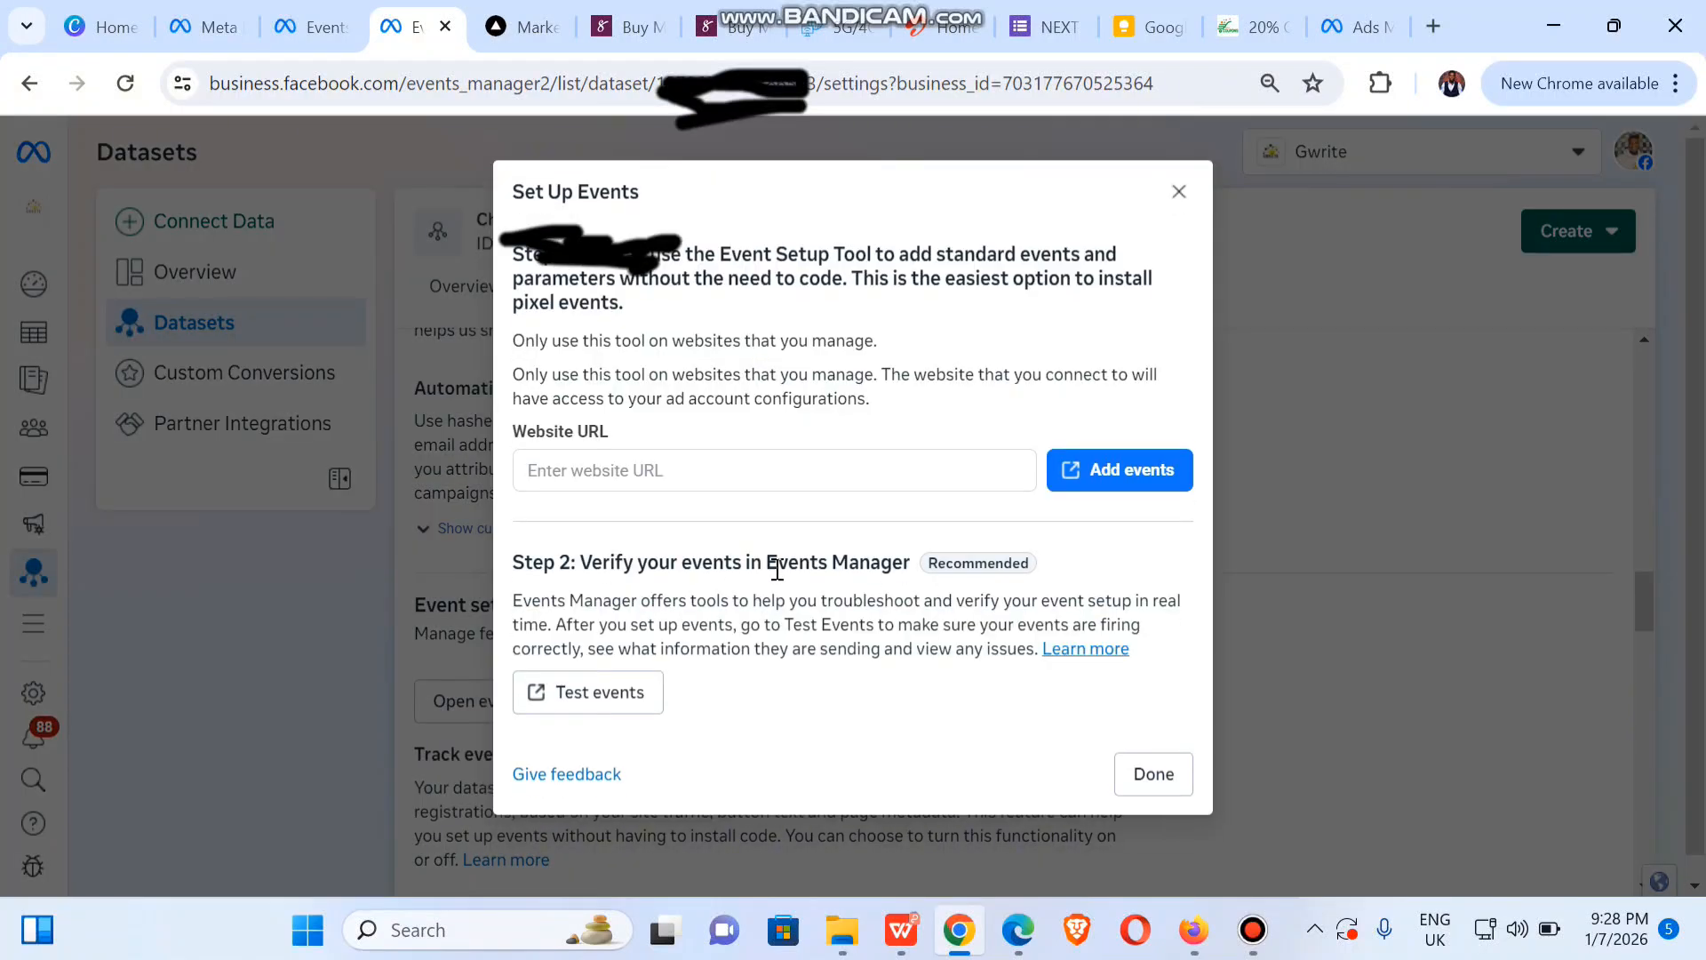
{"action": "left_click", "coordinate": [829, 471]}
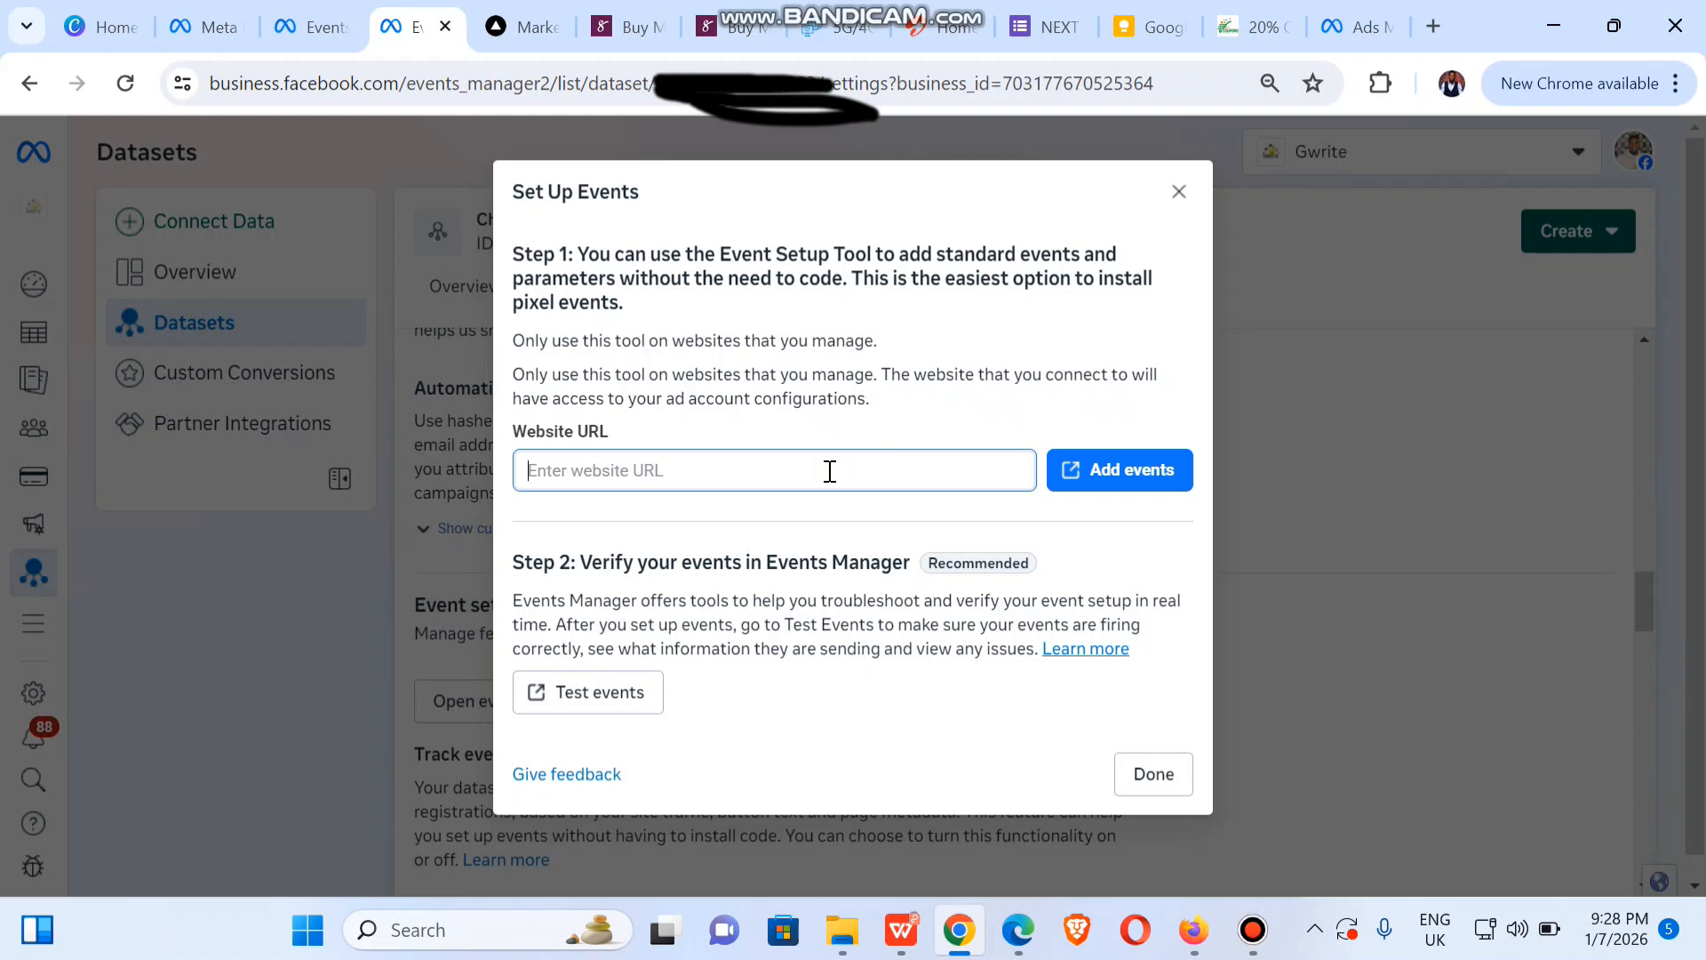
{"action": "key", "text": "ctrl+v"}
{"action": "left_click", "coordinate": [1101, 473]}
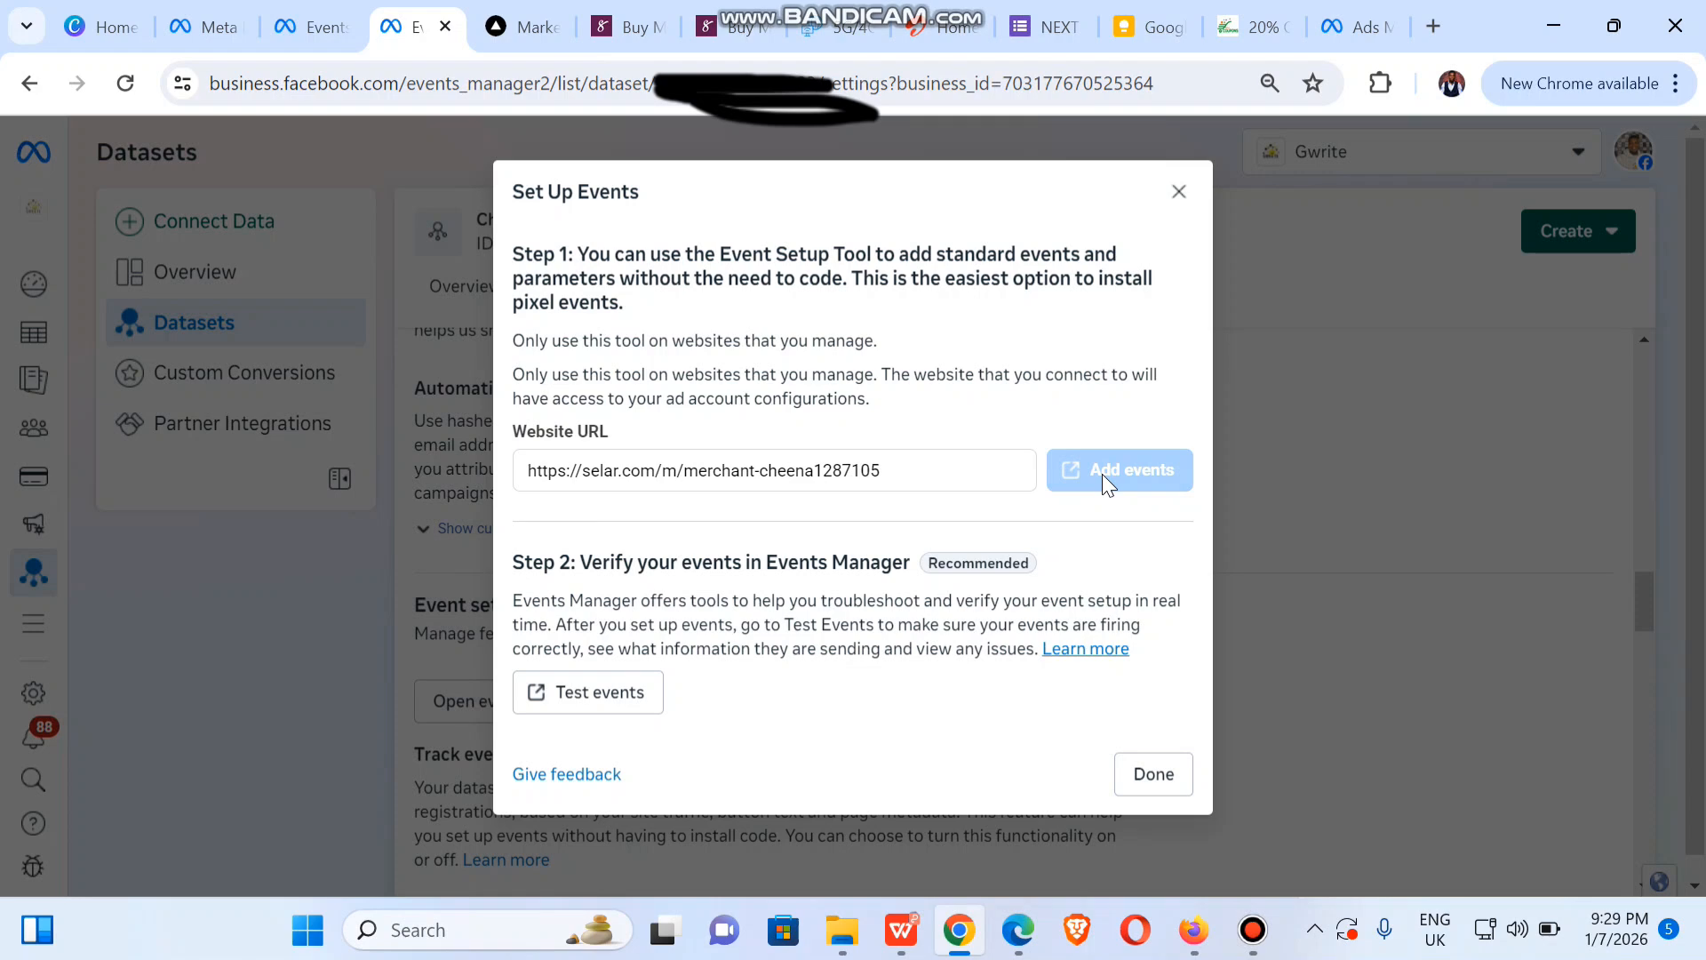
{"action": "left_click", "coordinate": [1102, 474]}
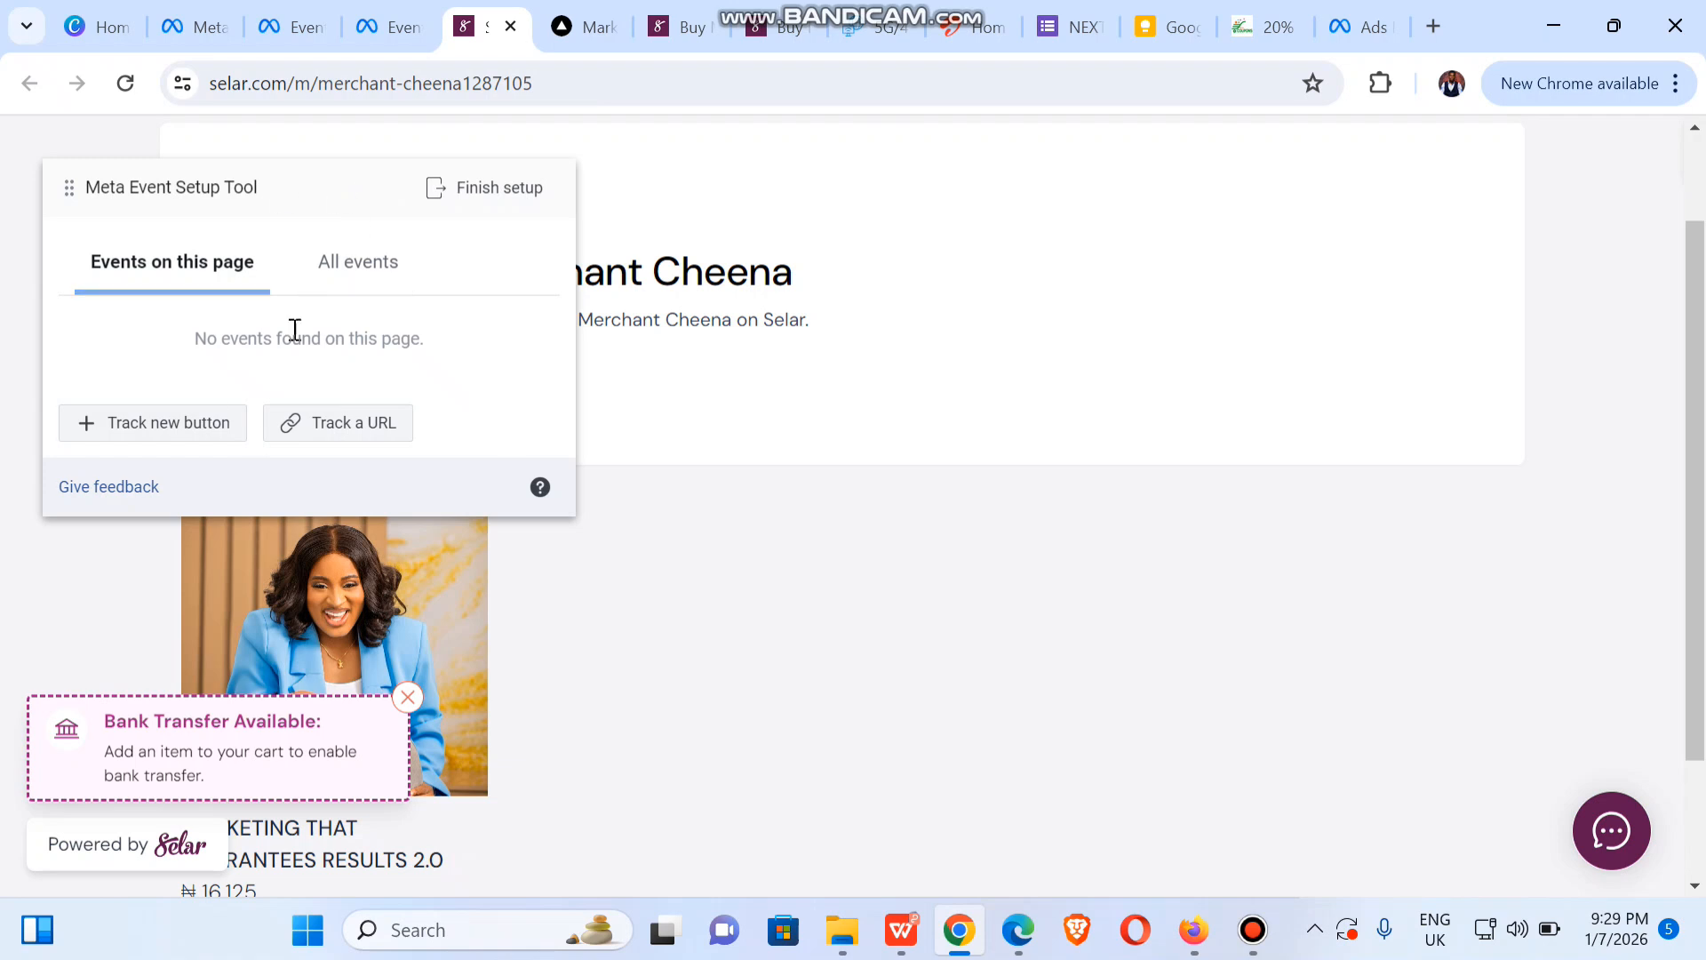
Step: Close the Bank Transfer Available notice and bring the whole product card into view on the store page
{"action": "left_click", "coordinate": [132, 424]}
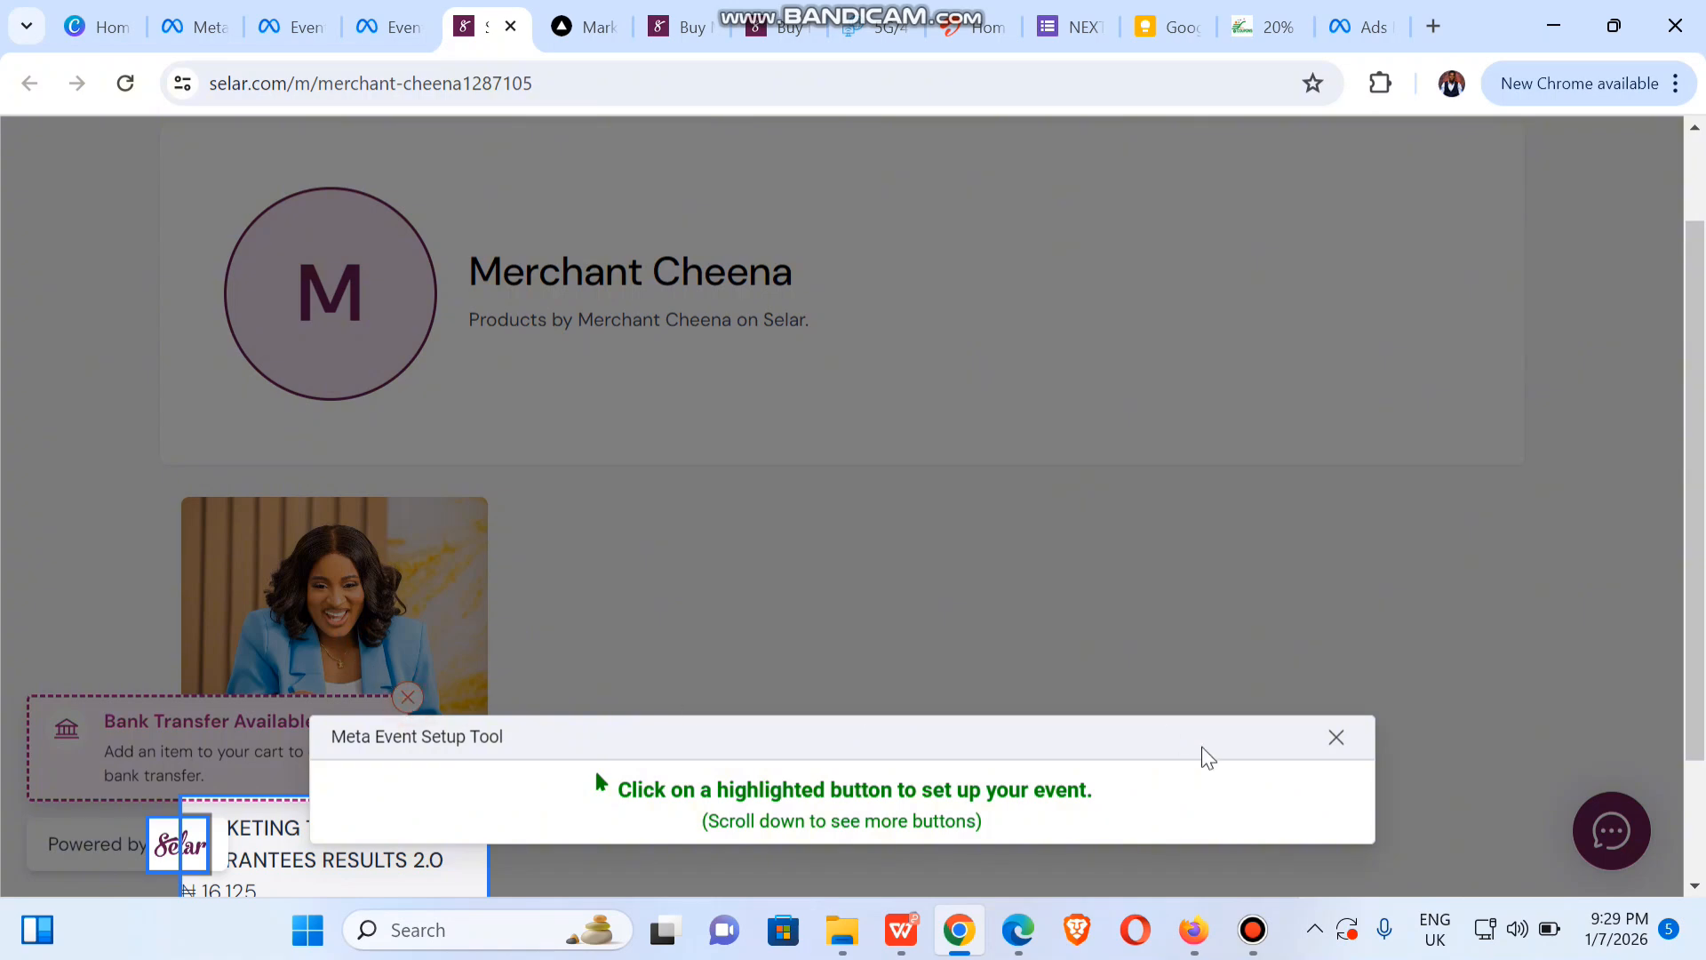
{"action": "left_click", "coordinate": [1336, 738]}
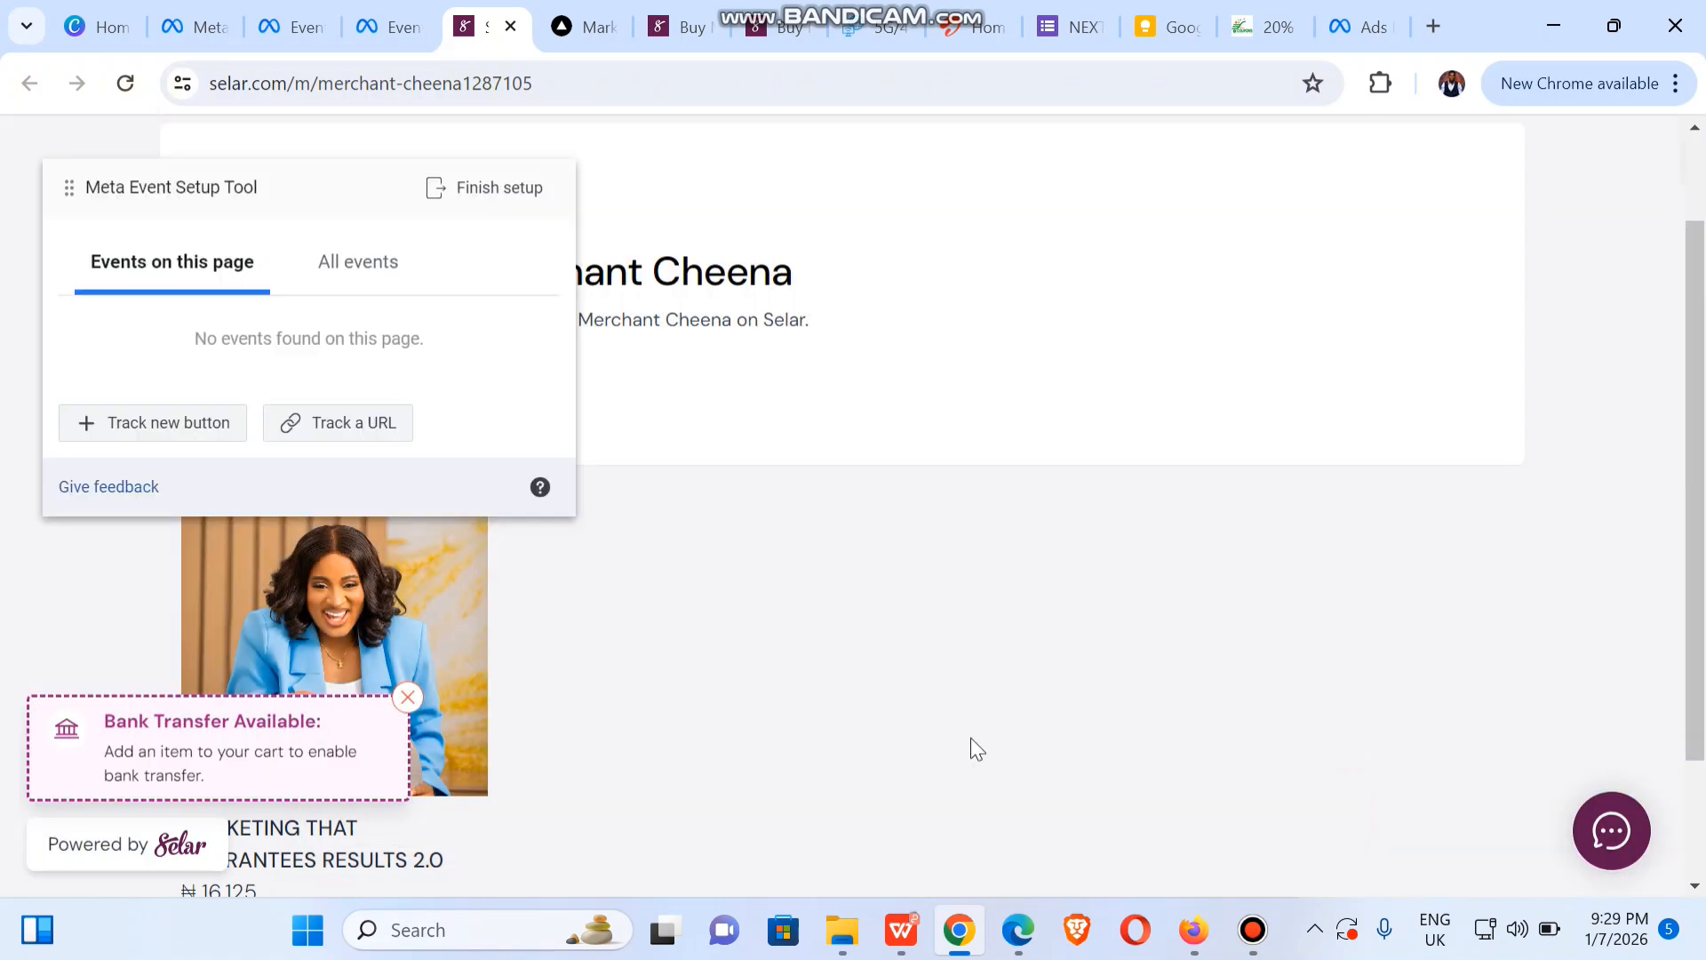
{"action": "left_click", "coordinate": [407, 697]}
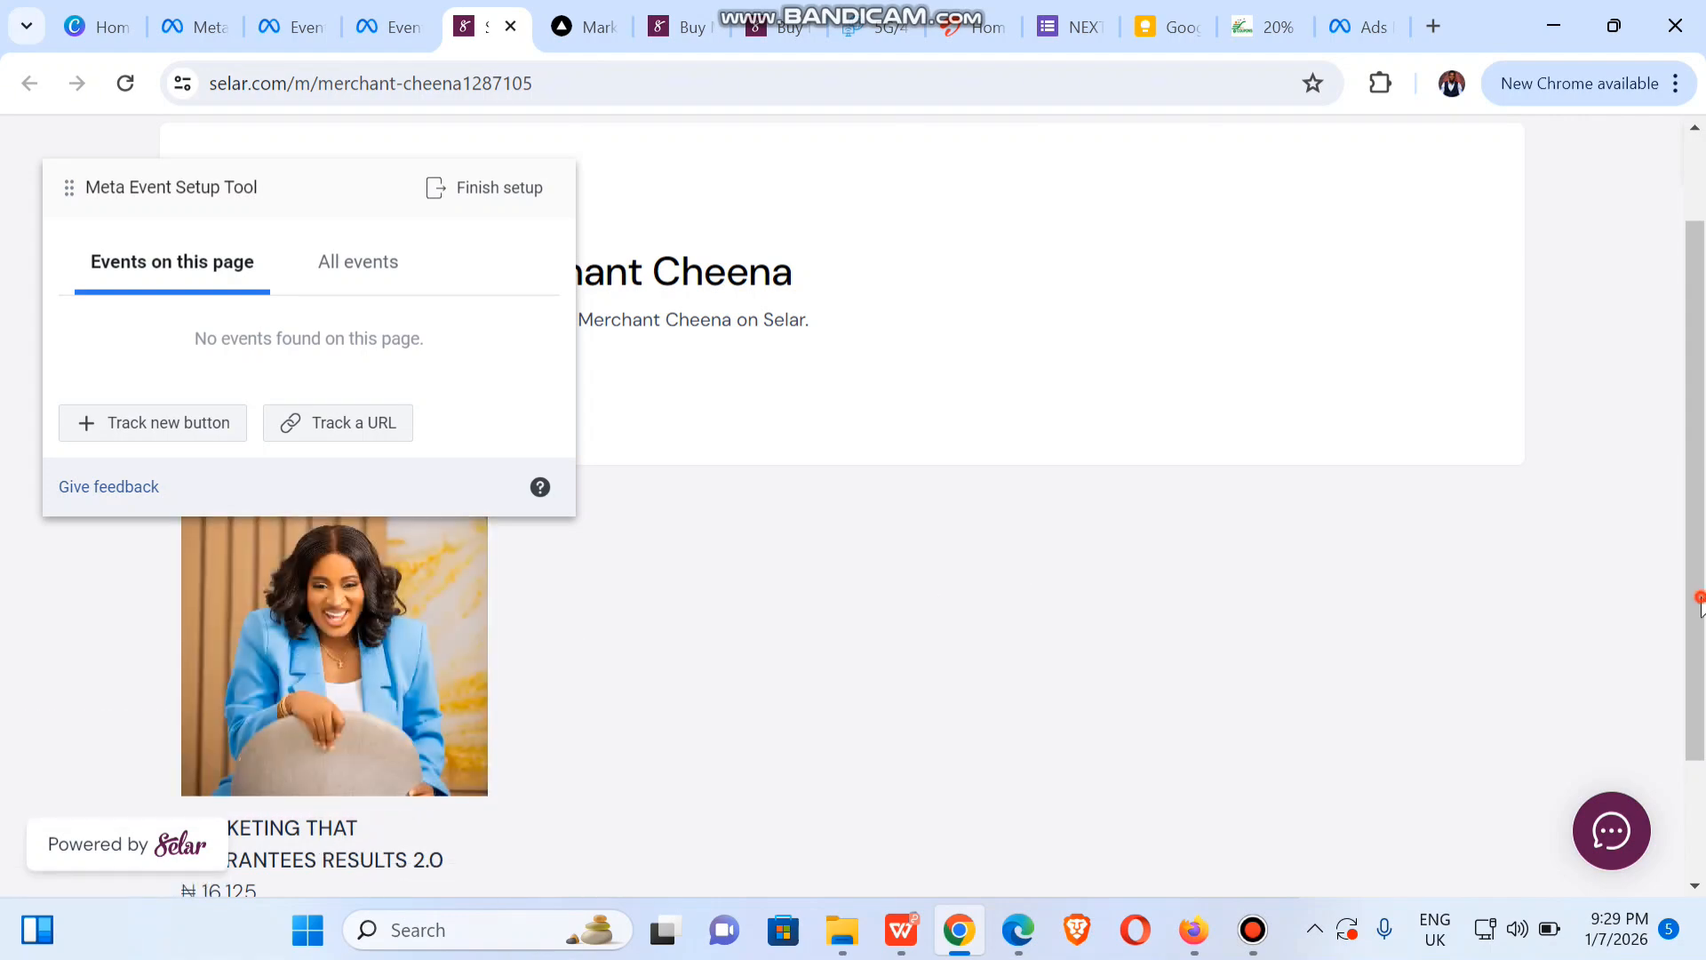
{"action": "left_click_drag", "start_coordinate": [1699, 604], "coordinate": [1702, 742]}
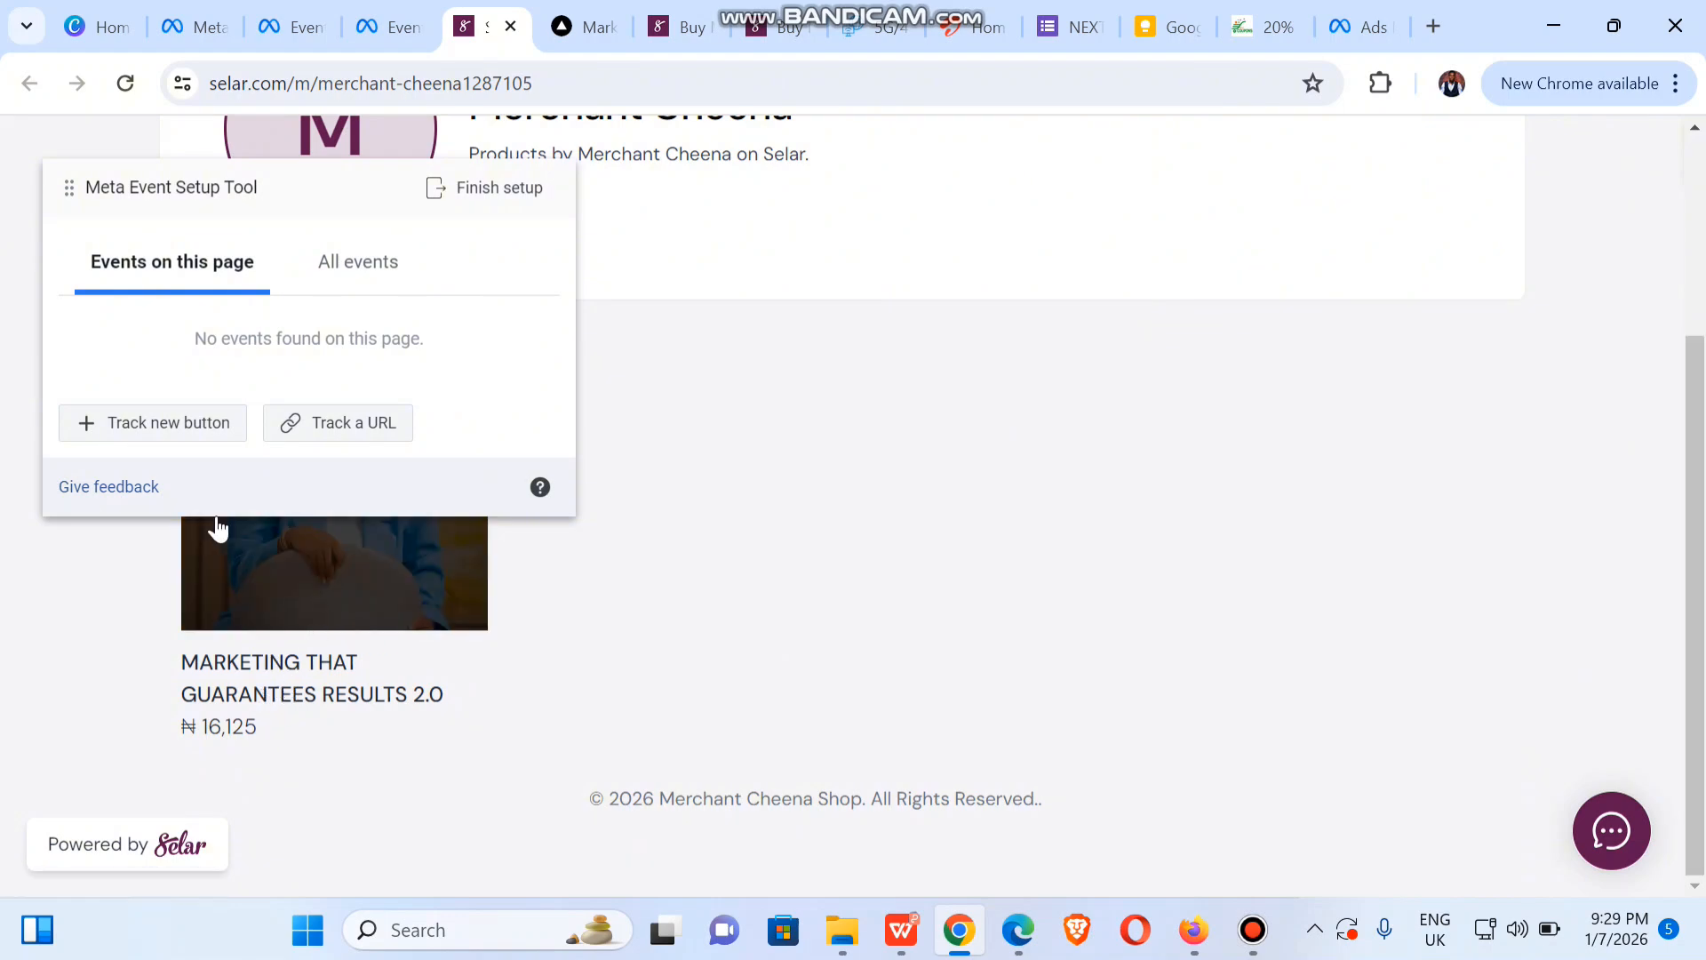
Step: Track the MARKETING THAT GUARANTEES RESULTS 2.0 product link as a View Content event without including a value
{"action": "left_click", "coordinate": [183, 425]}
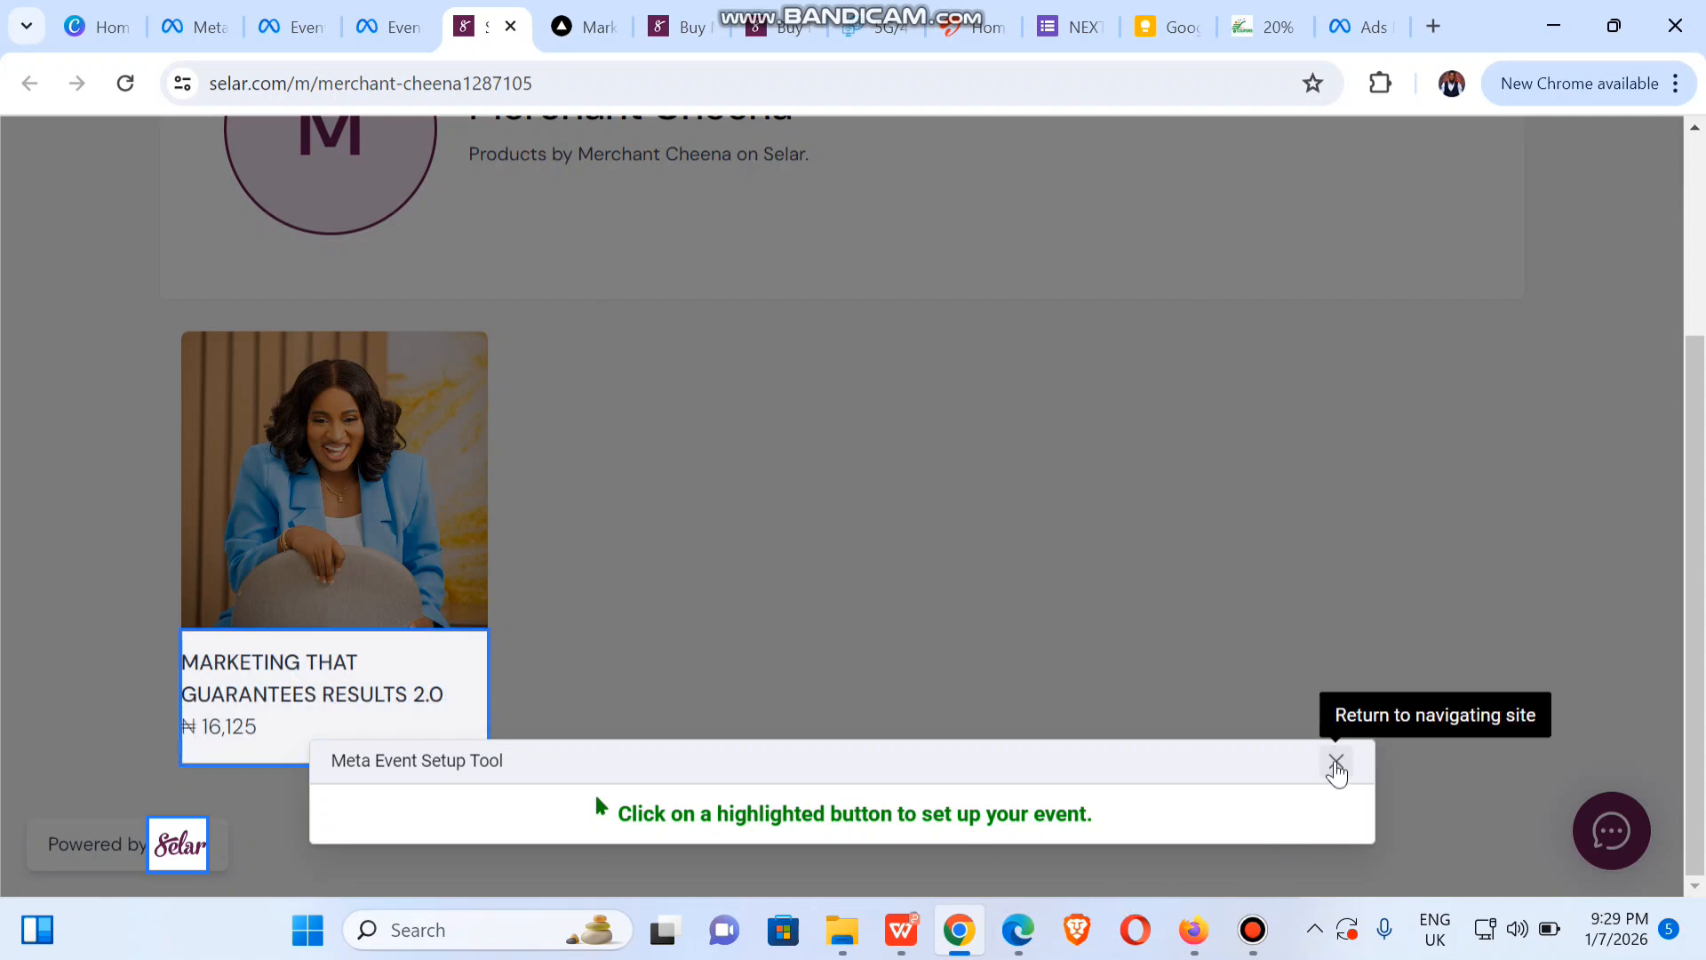
{"action": "left_click", "coordinate": [1336, 766]}
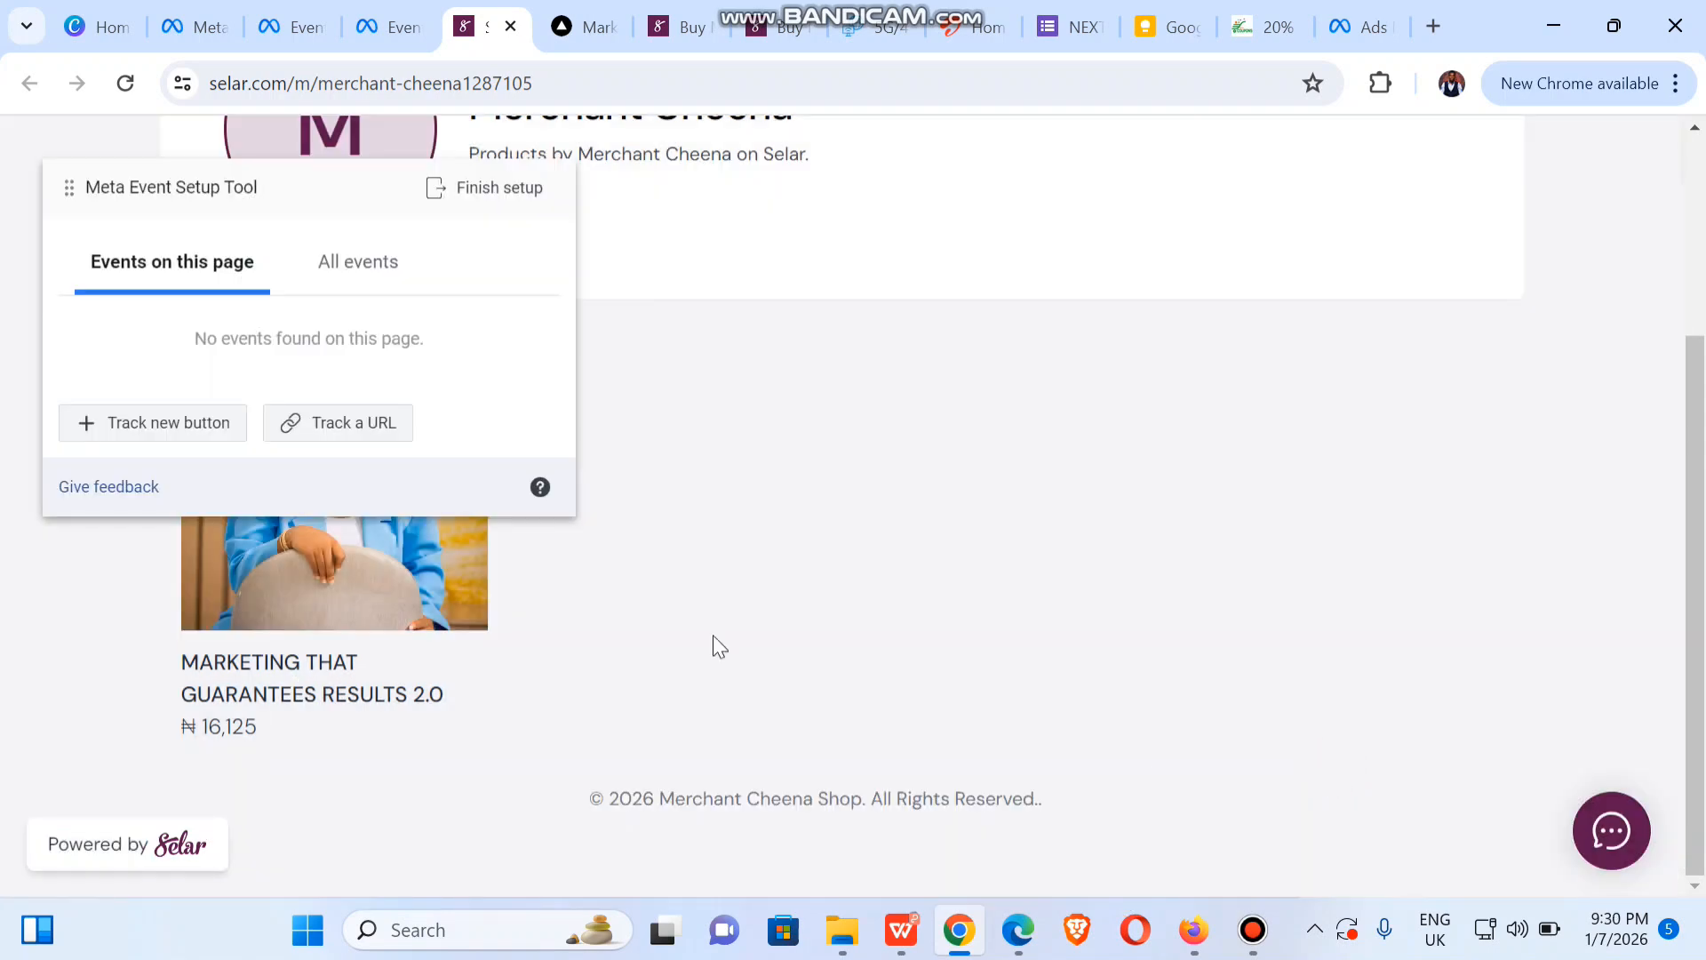
{"action": "left_click", "coordinate": [146, 433]}
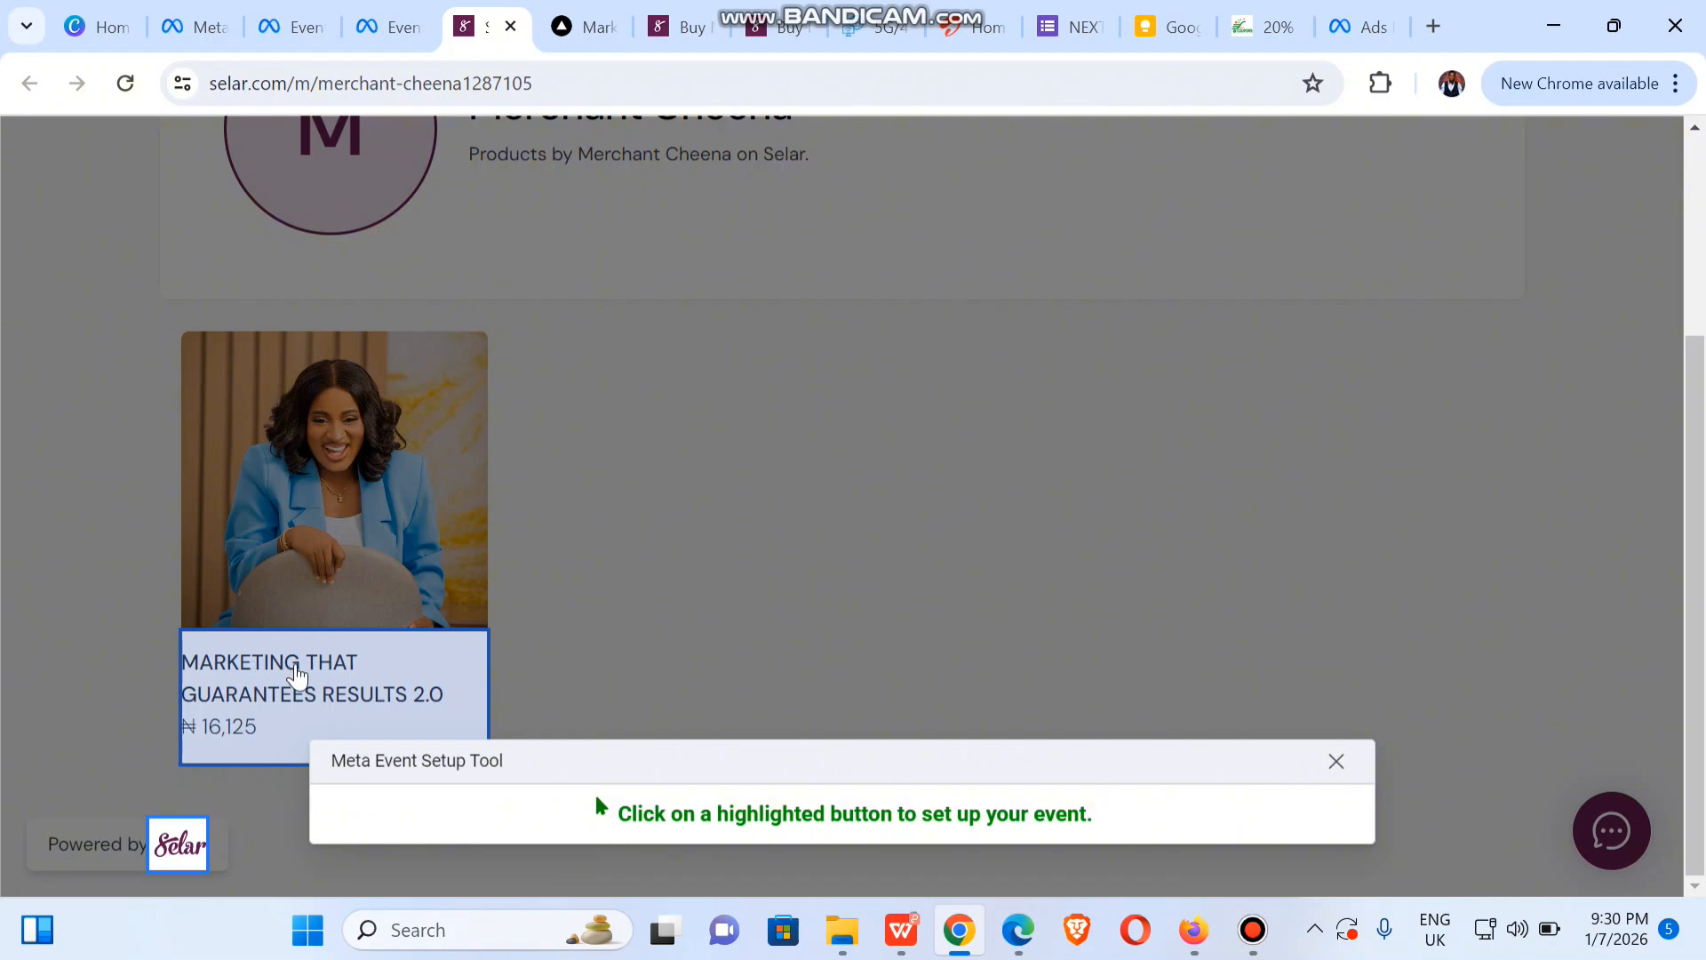
{"action": "left_click", "coordinate": [299, 670]}
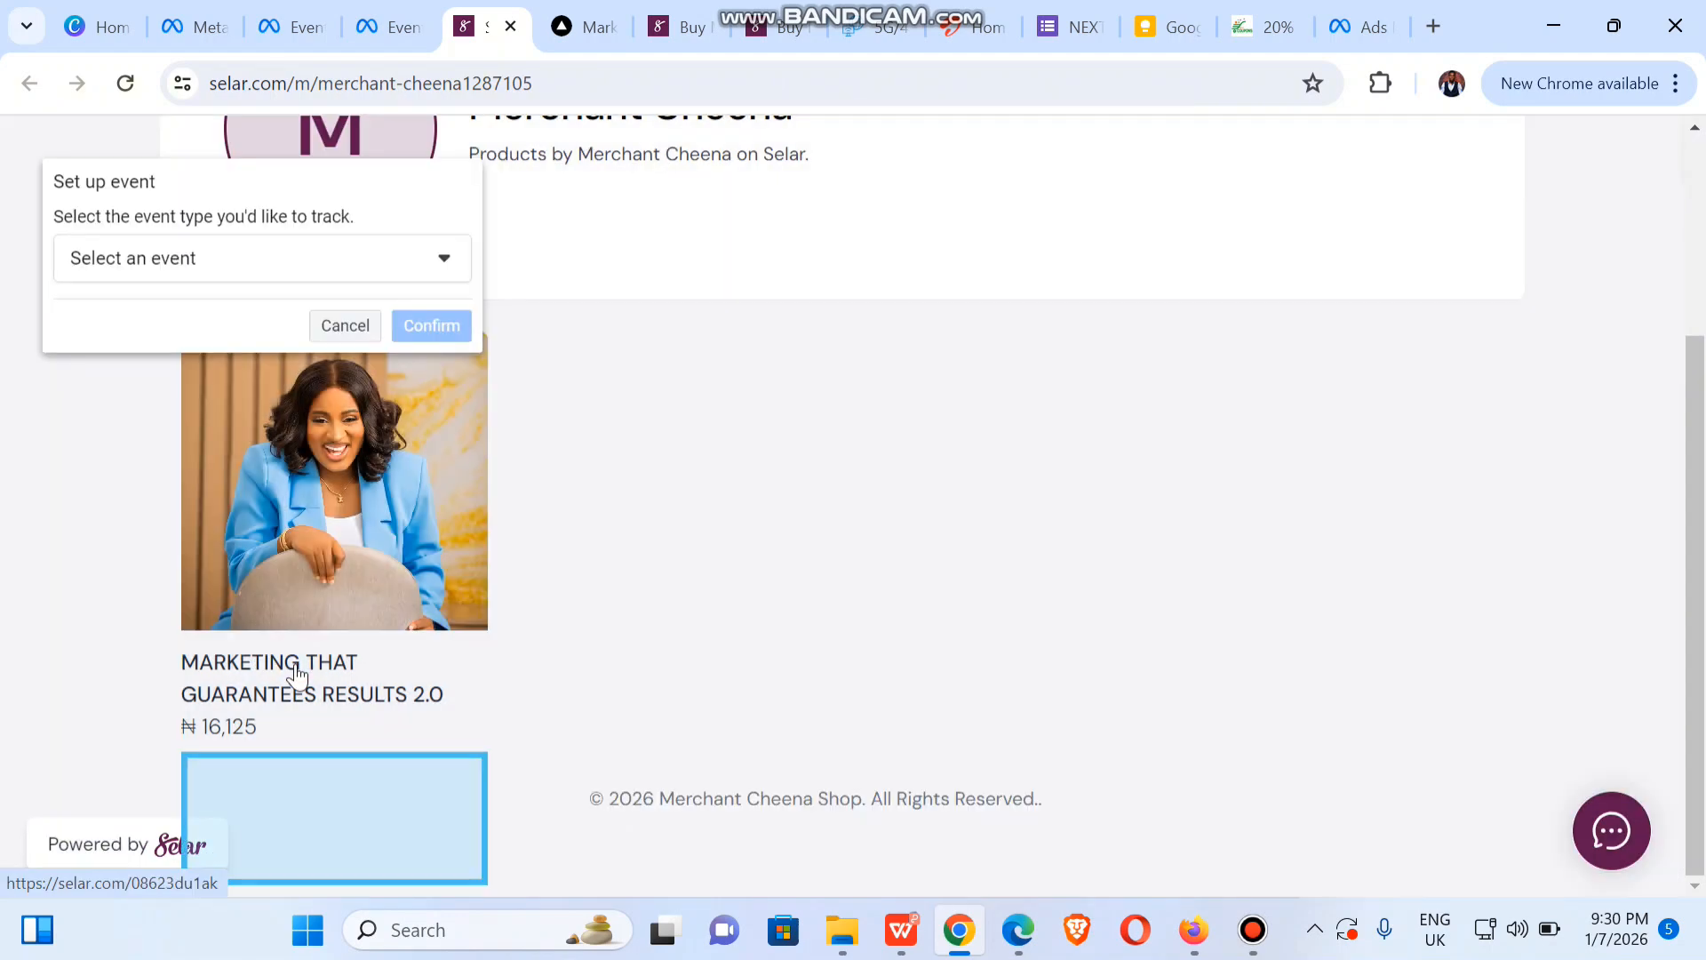
{"action": "left_click", "coordinate": [348, 257]}
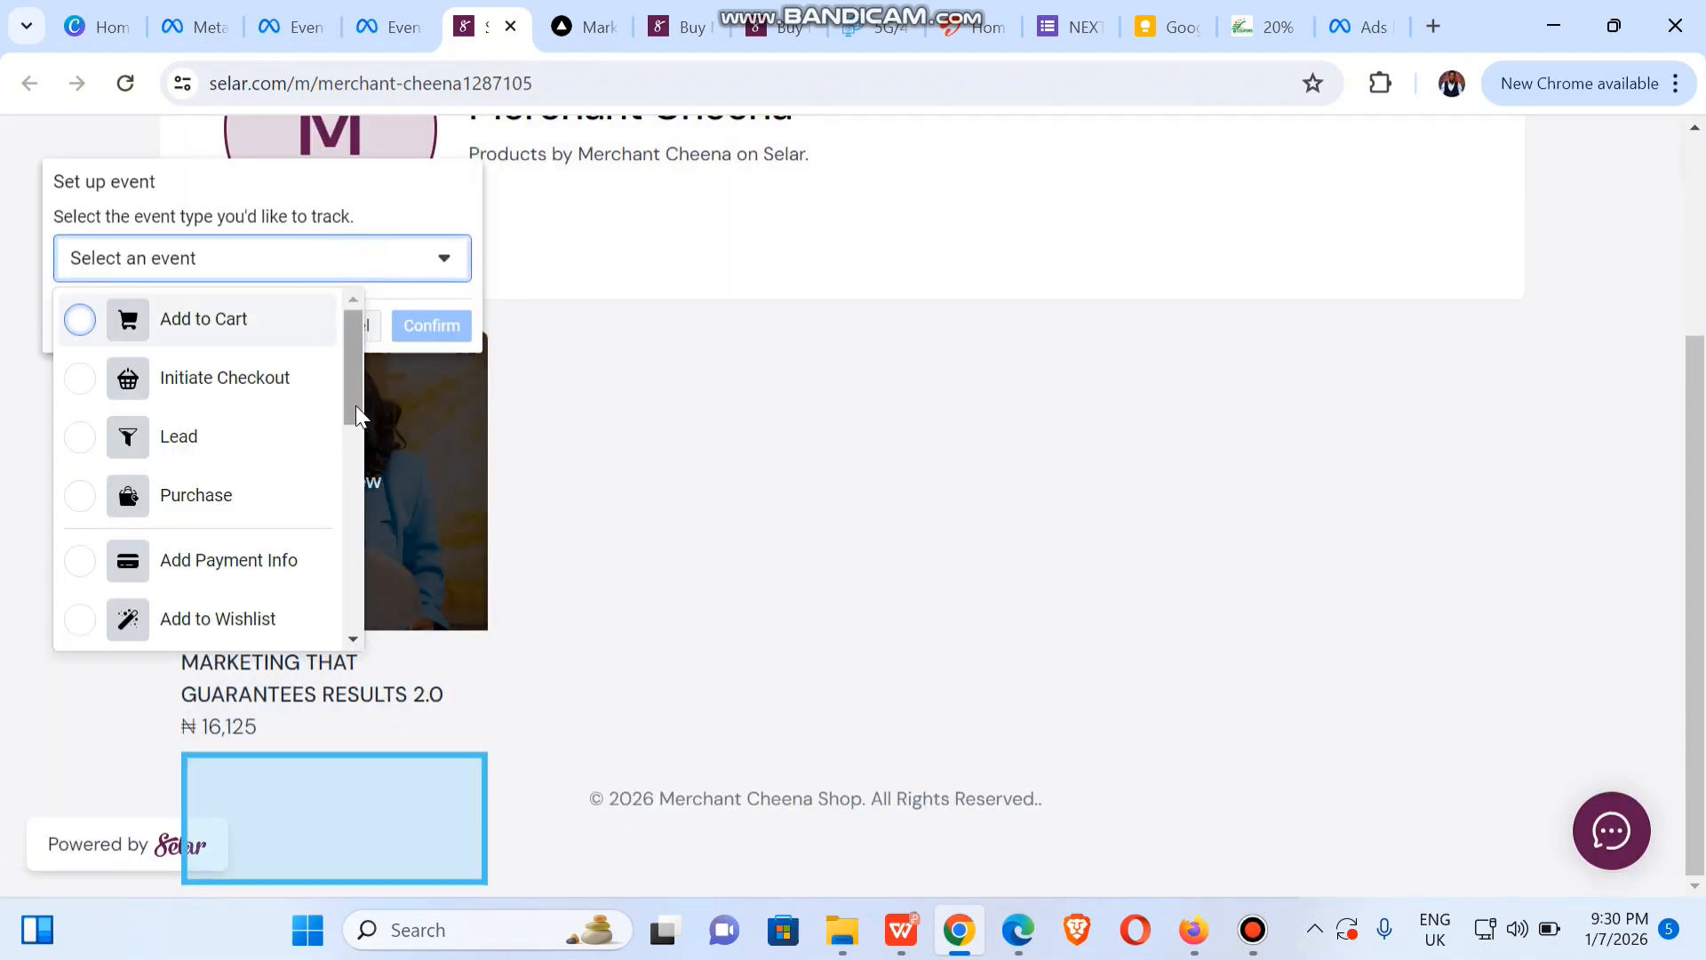
{"action": "left_click_drag", "start_coordinate": [353, 401], "coordinate": [343, 617]}
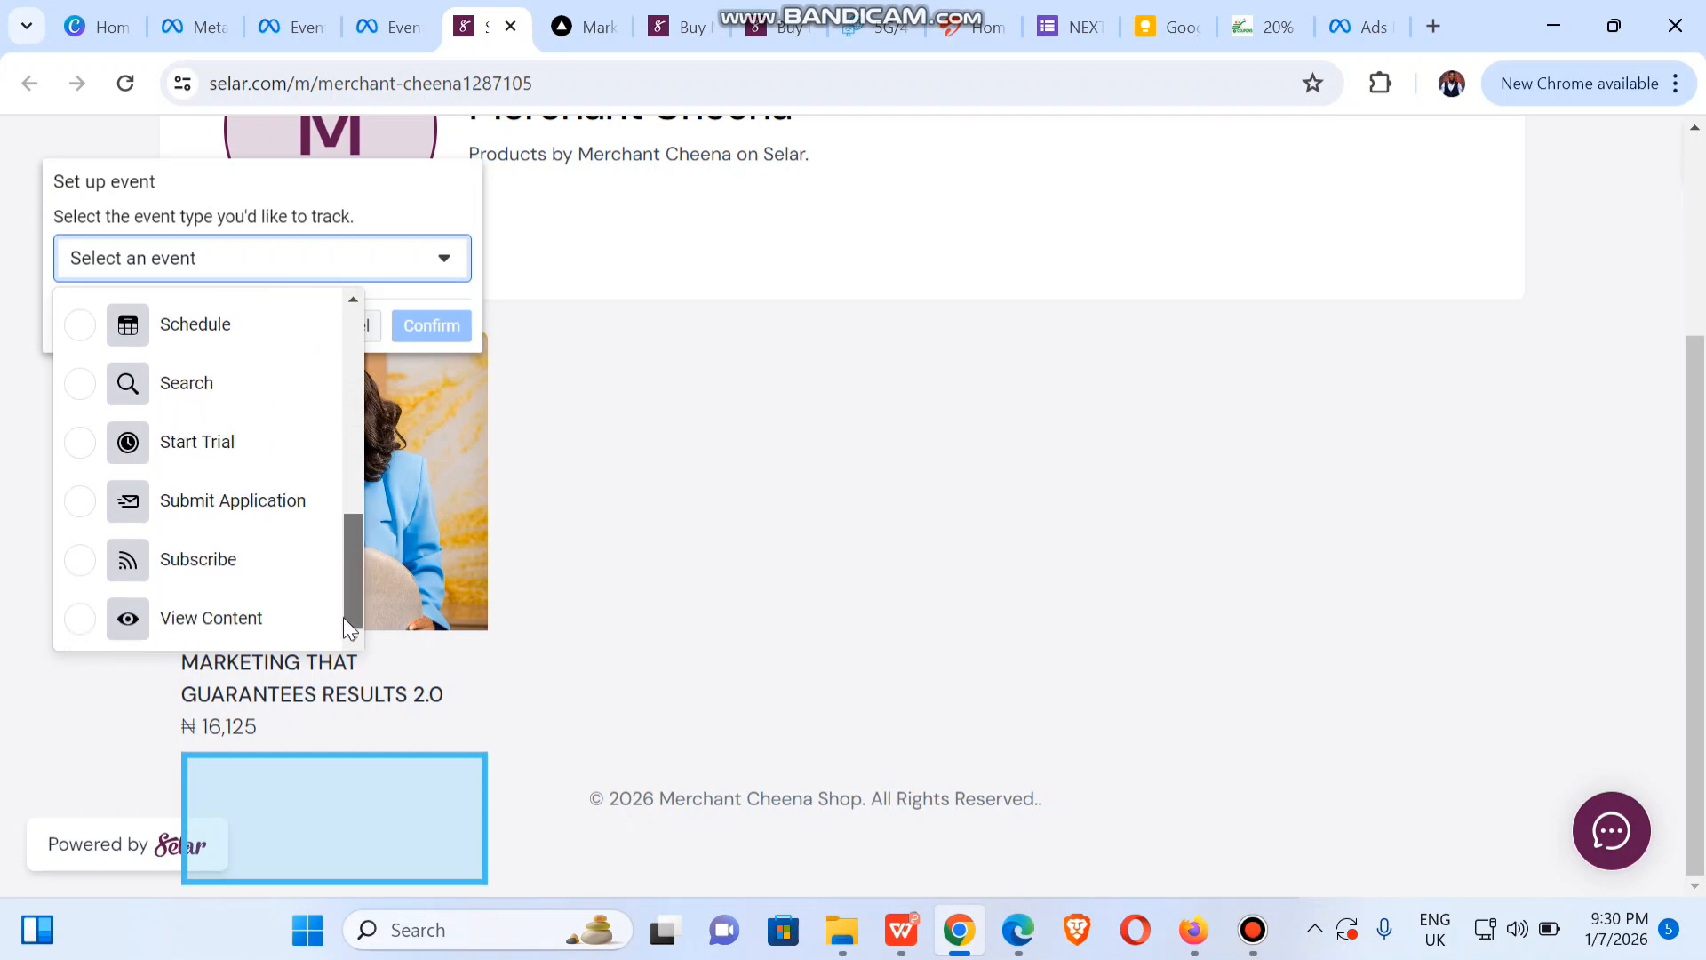
{"action": "left_click", "coordinate": [259, 611]}
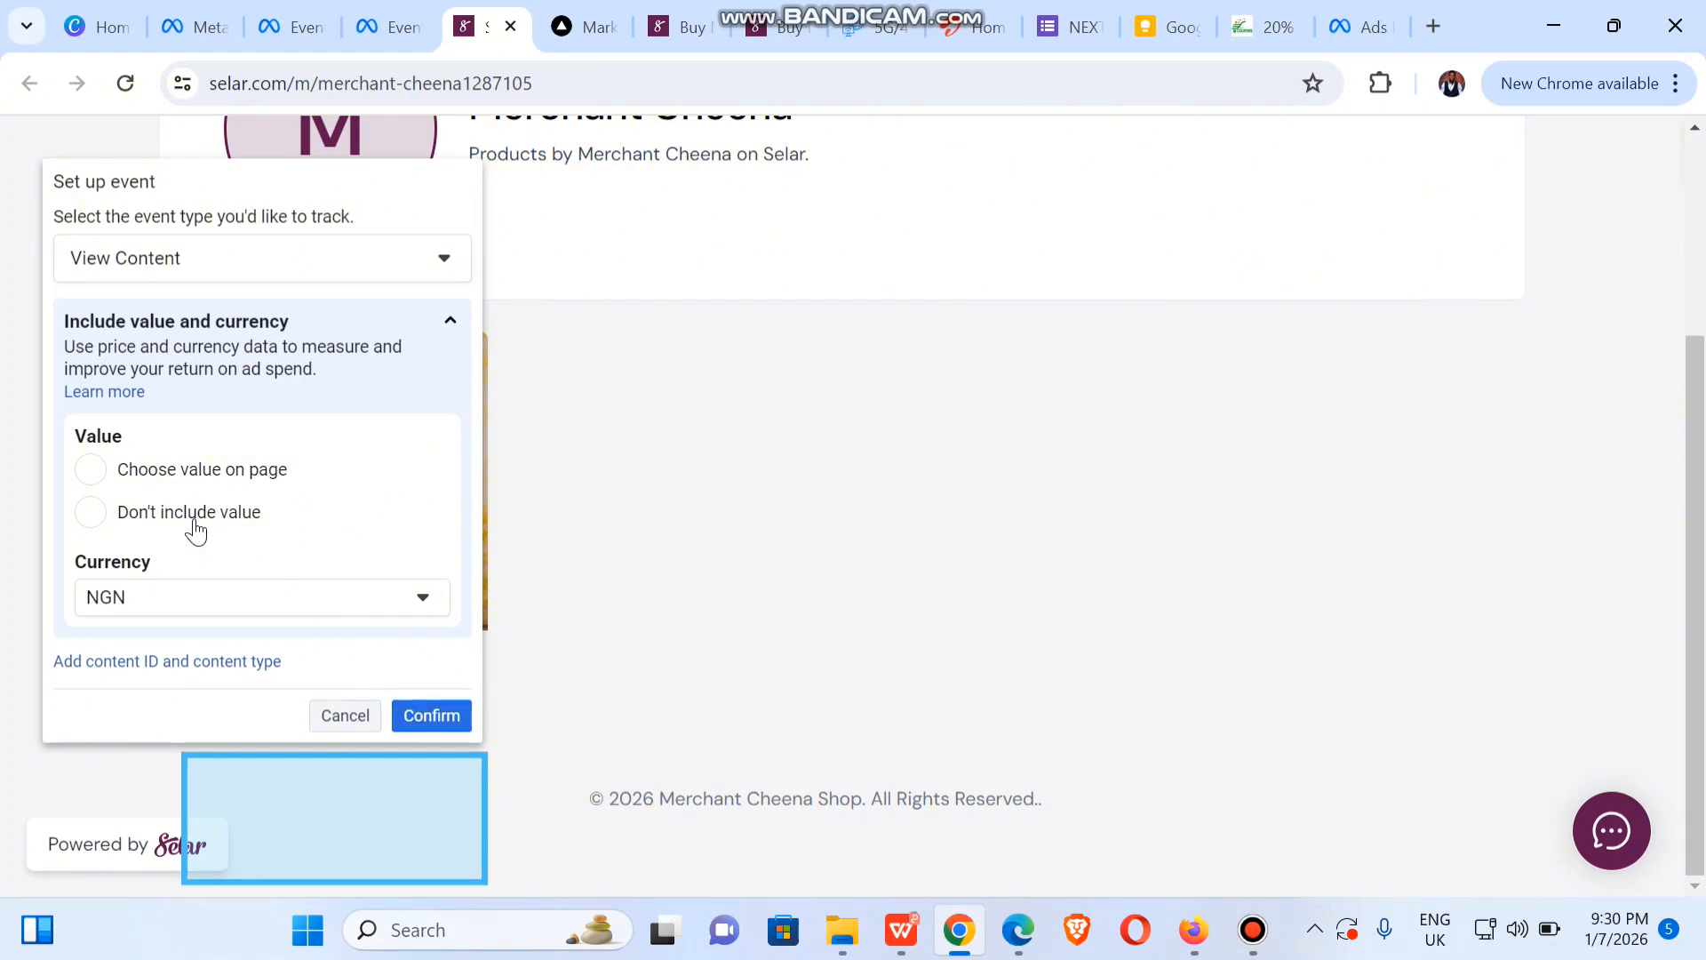
{"action": "left_click", "coordinate": [195, 528]}
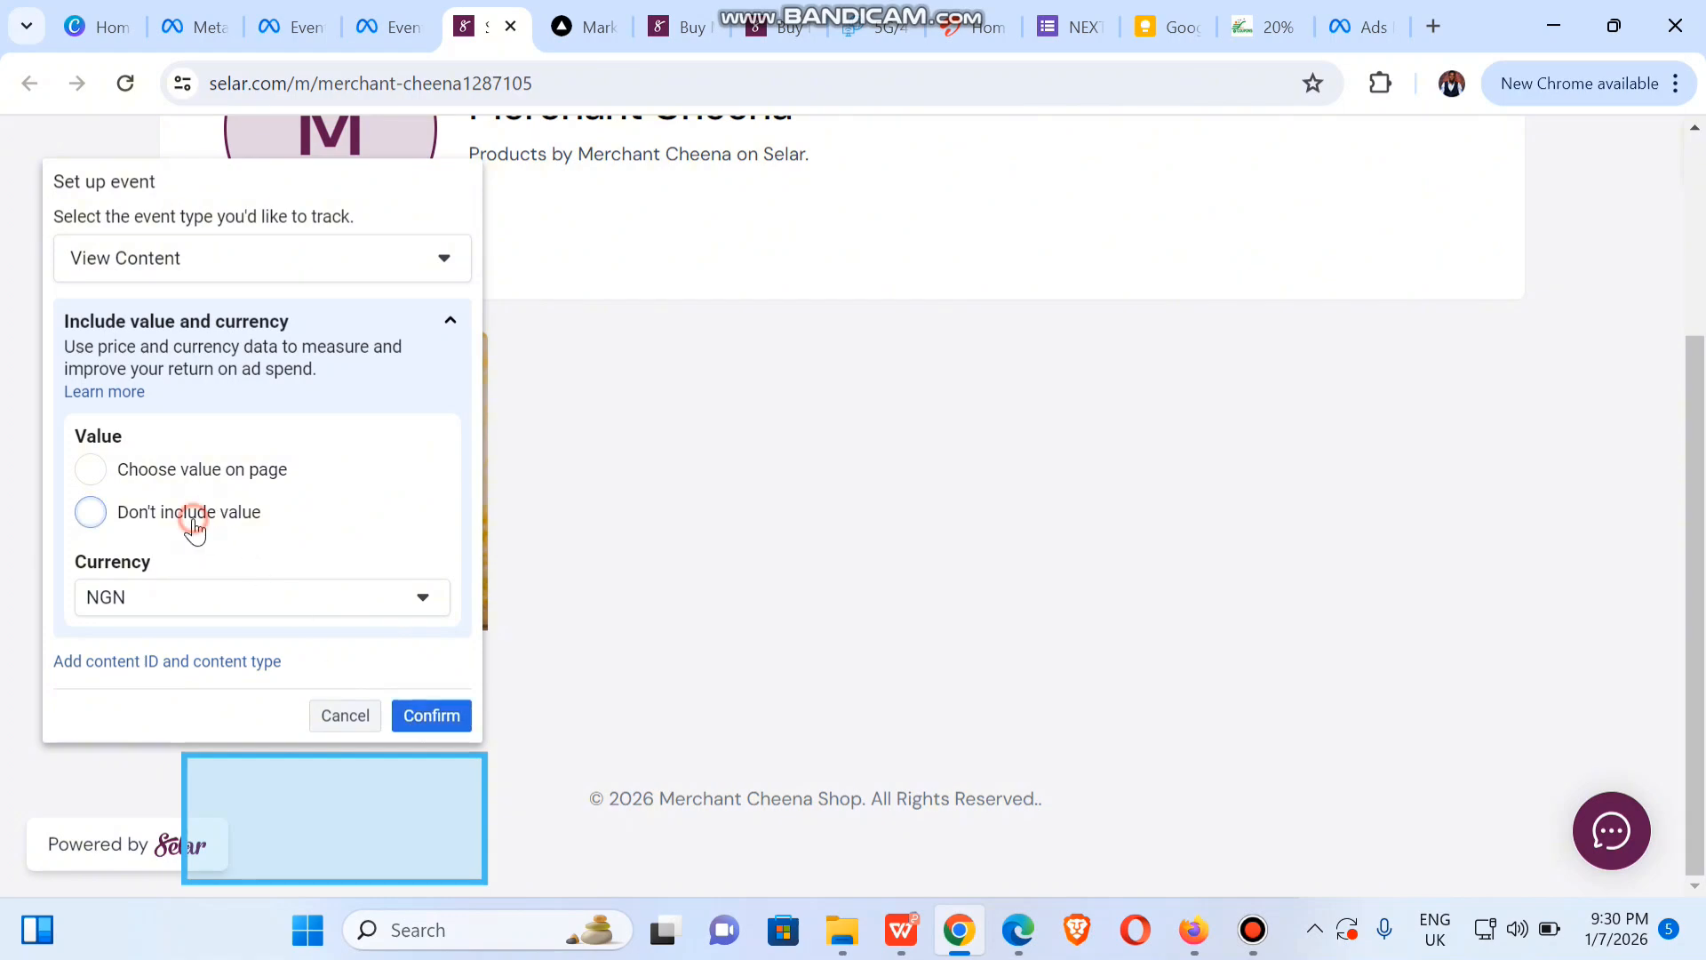
{"action": "left_click", "coordinate": [426, 726]}
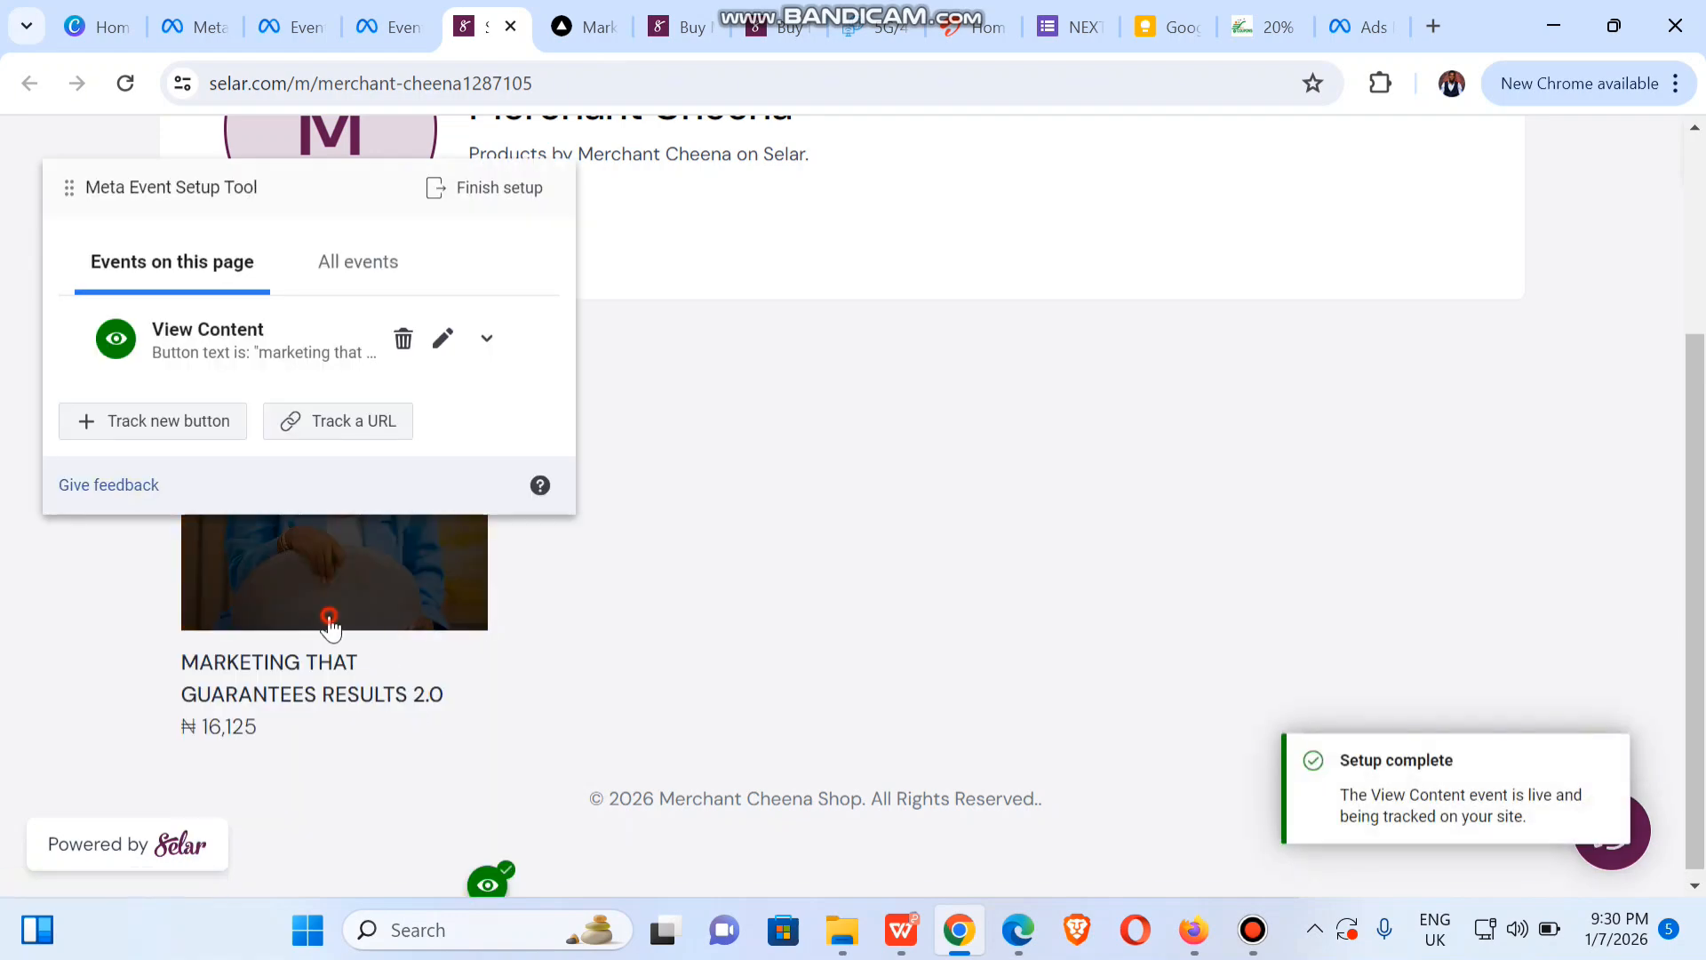
Step: Open the product's details and track its Buy now button as an Initiate Checkout event without including a value
{"action": "left_click", "coordinate": [329, 622]}
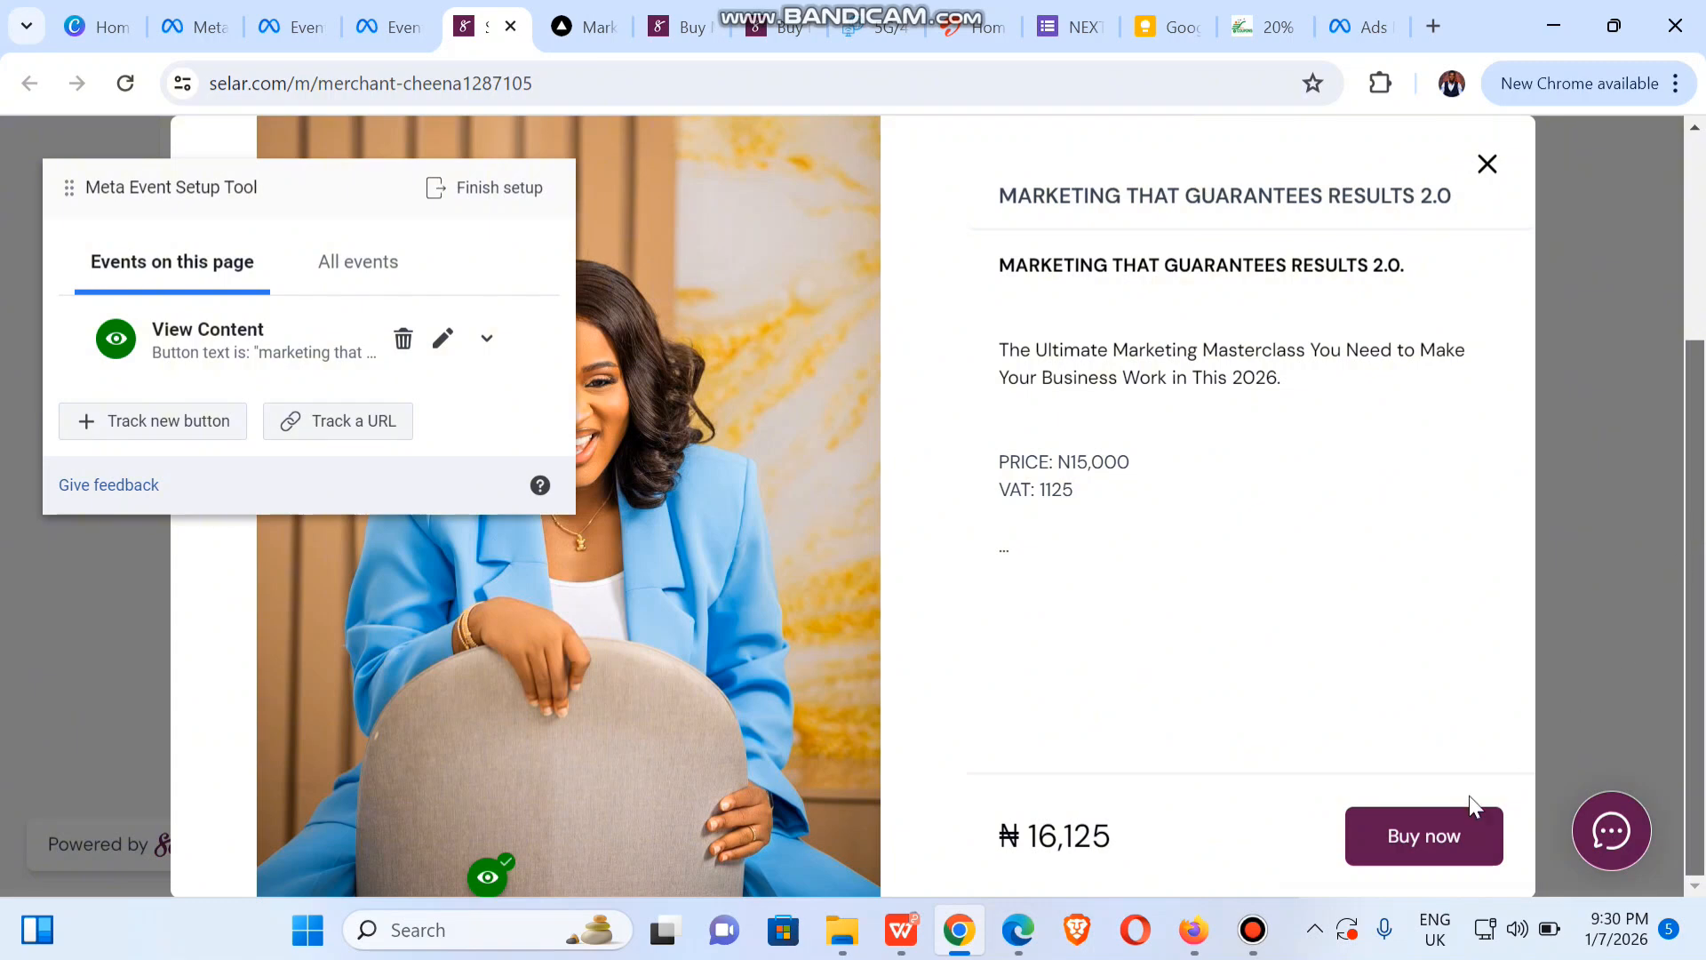
{"action": "left_click", "coordinate": [153, 420]}
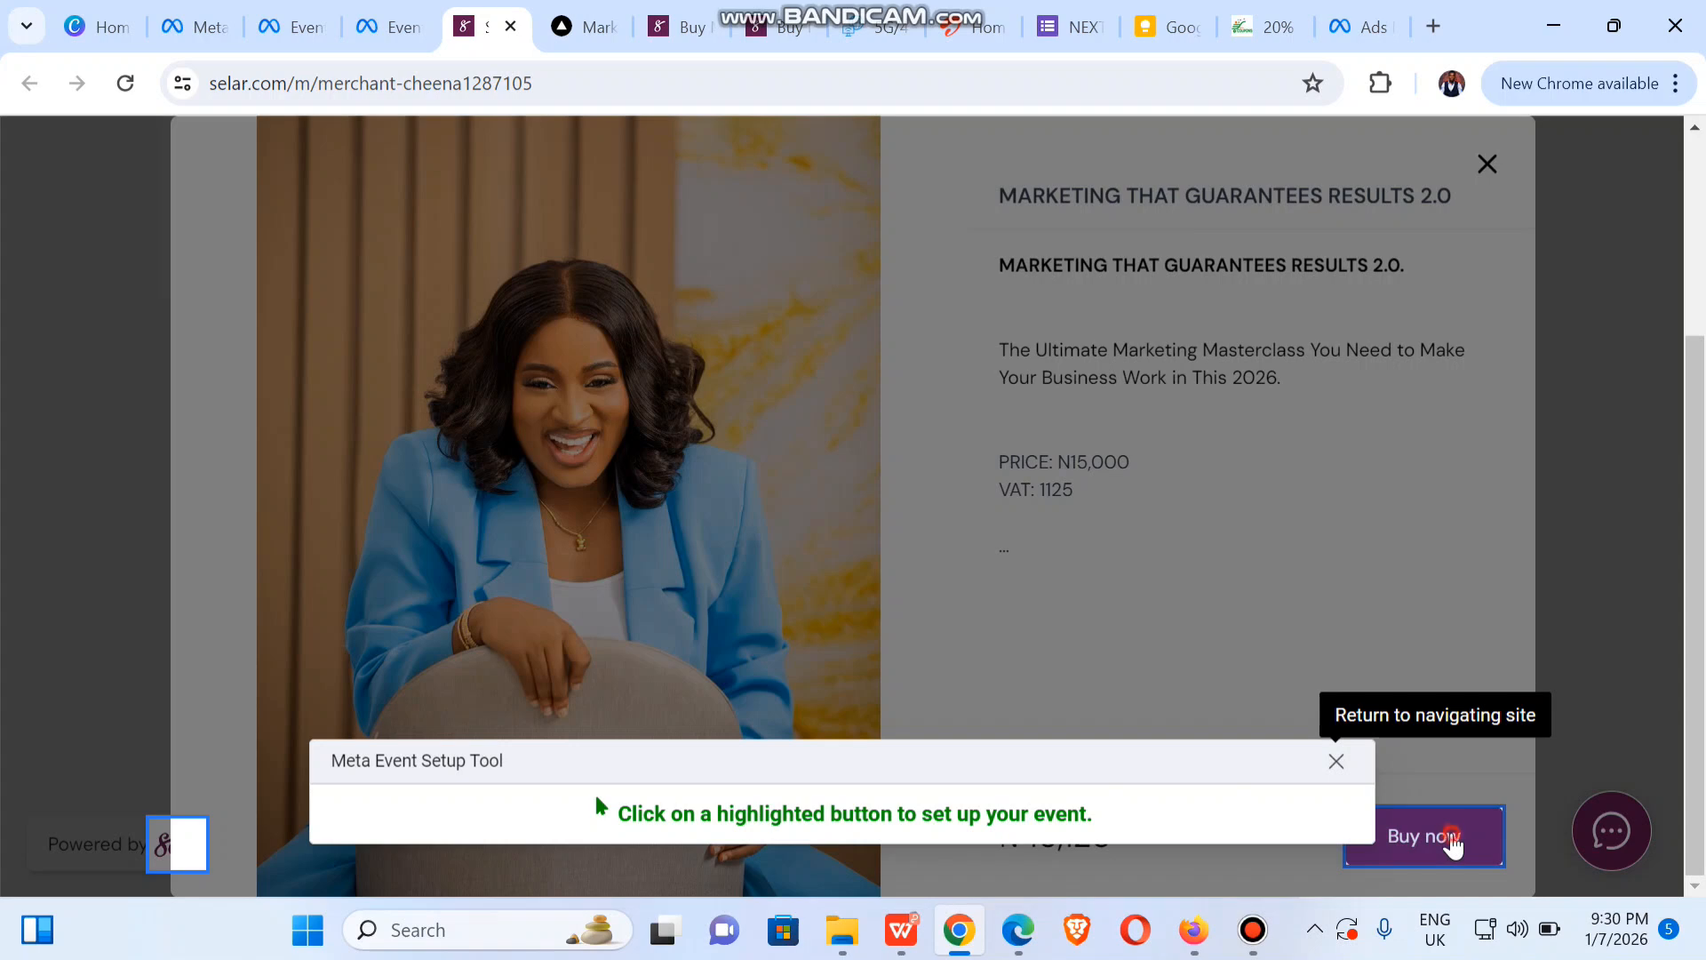
{"action": "left_click", "coordinate": [1454, 844]}
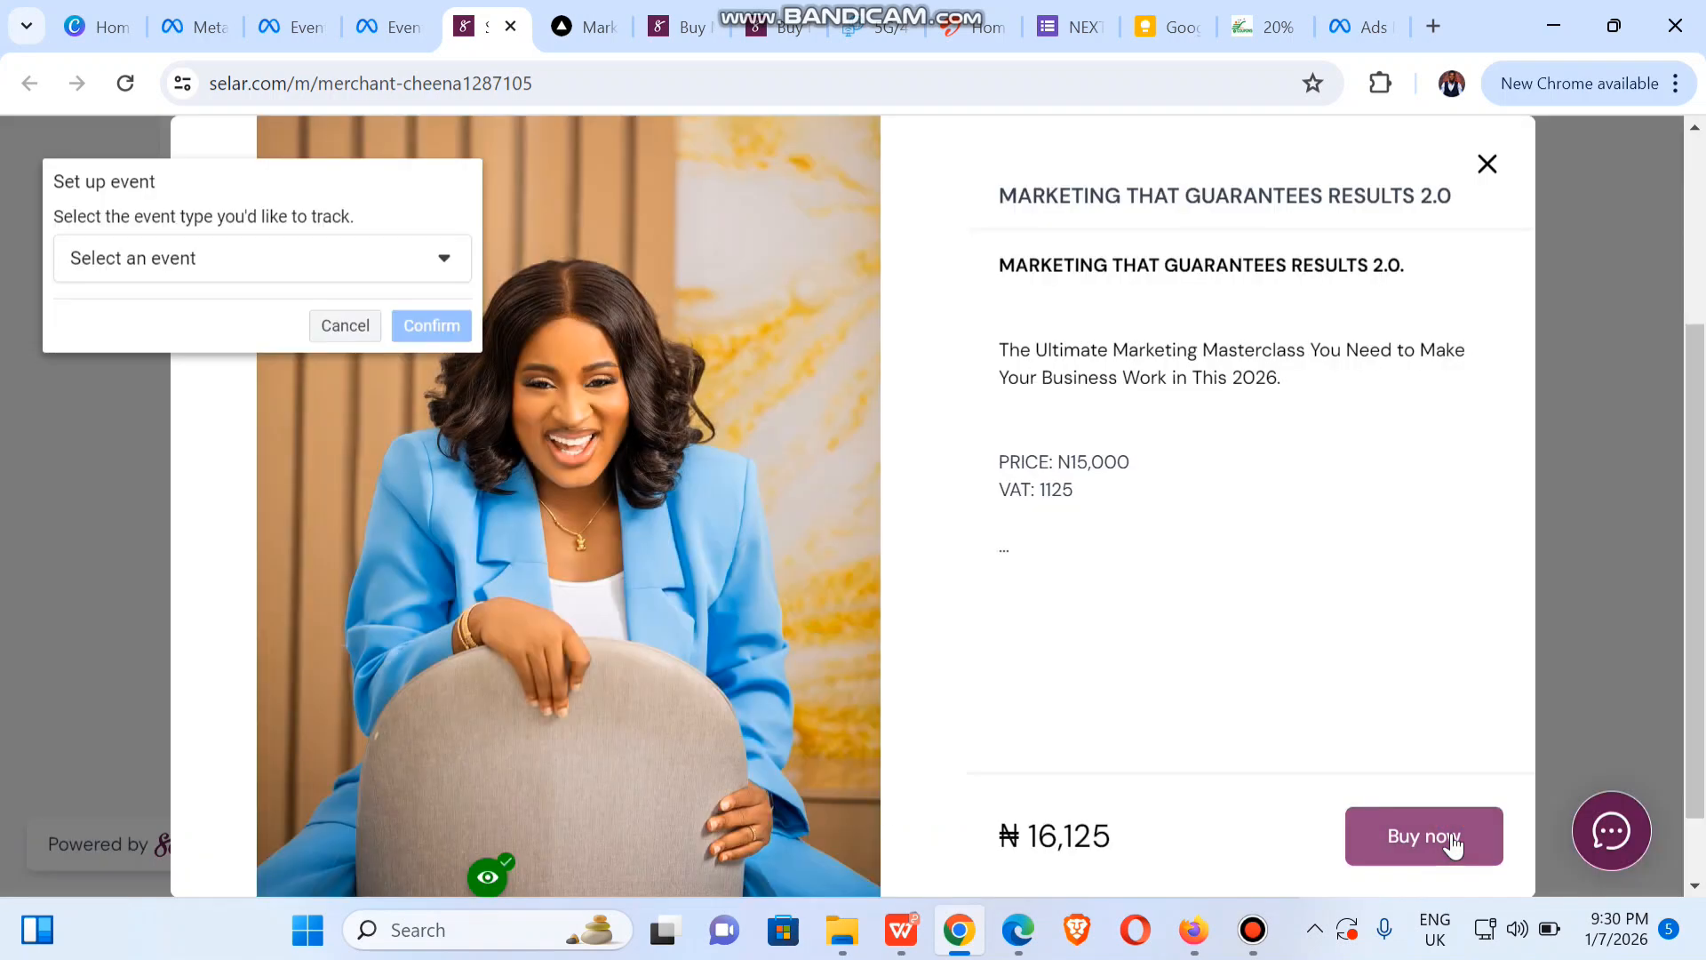
{"action": "left_click", "coordinate": [368, 255]}
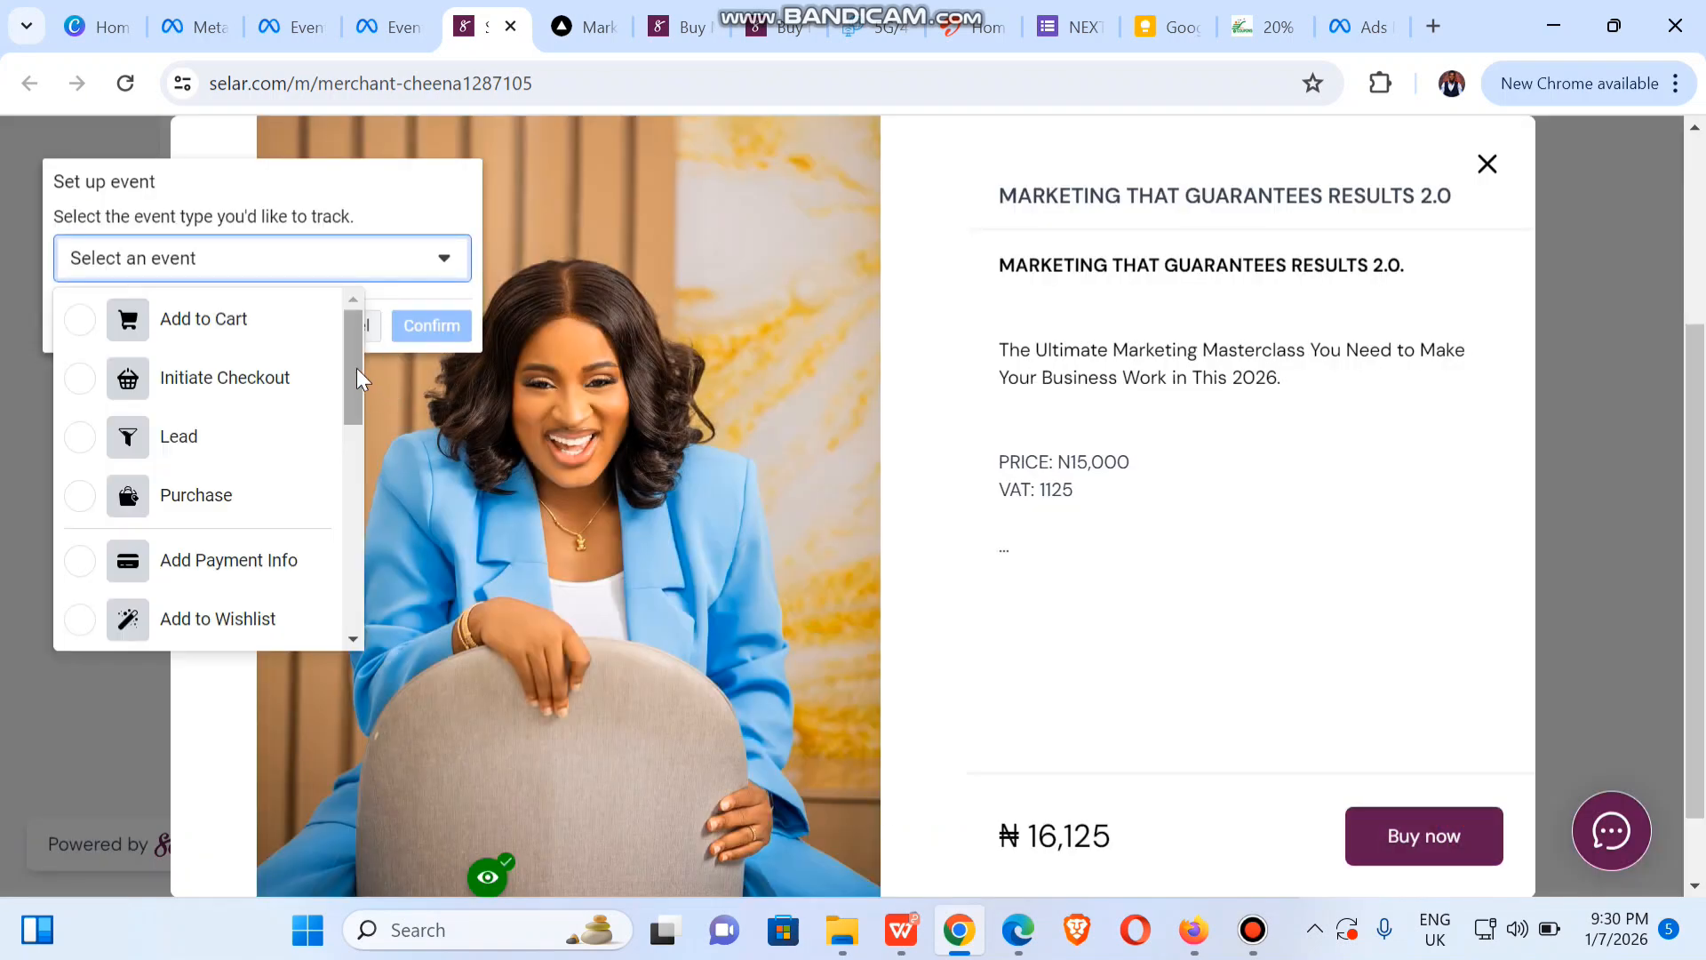
{"action": "mouse_move", "coordinate": [350, 382]}
{"action": "left_mouse_down"}
{"action": "mouse_move", "coordinate": [347, 435]}
{"action": "mouse_move", "coordinate": [340, 376]}
{"action": "left_mouse_up"}
{"action": "left_click", "coordinate": [84, 377]}
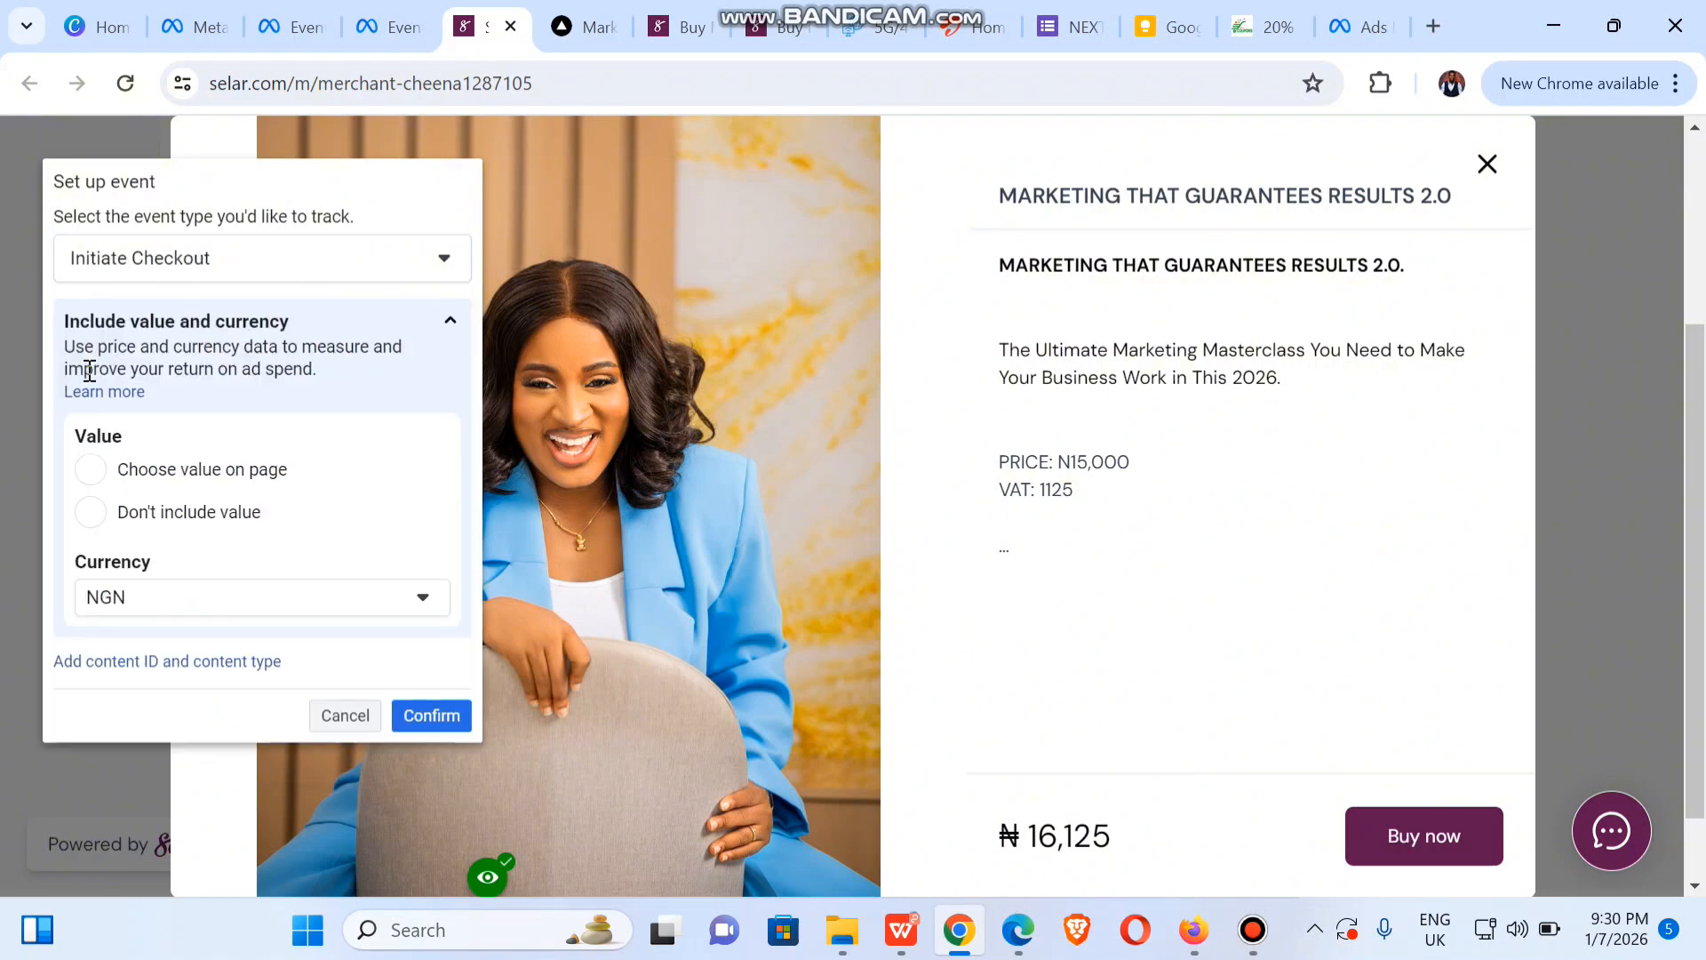
{"action": "left_click", "coordinate": [153, 519]}
{"action": "left_click", "coordinate": [434, 729]}
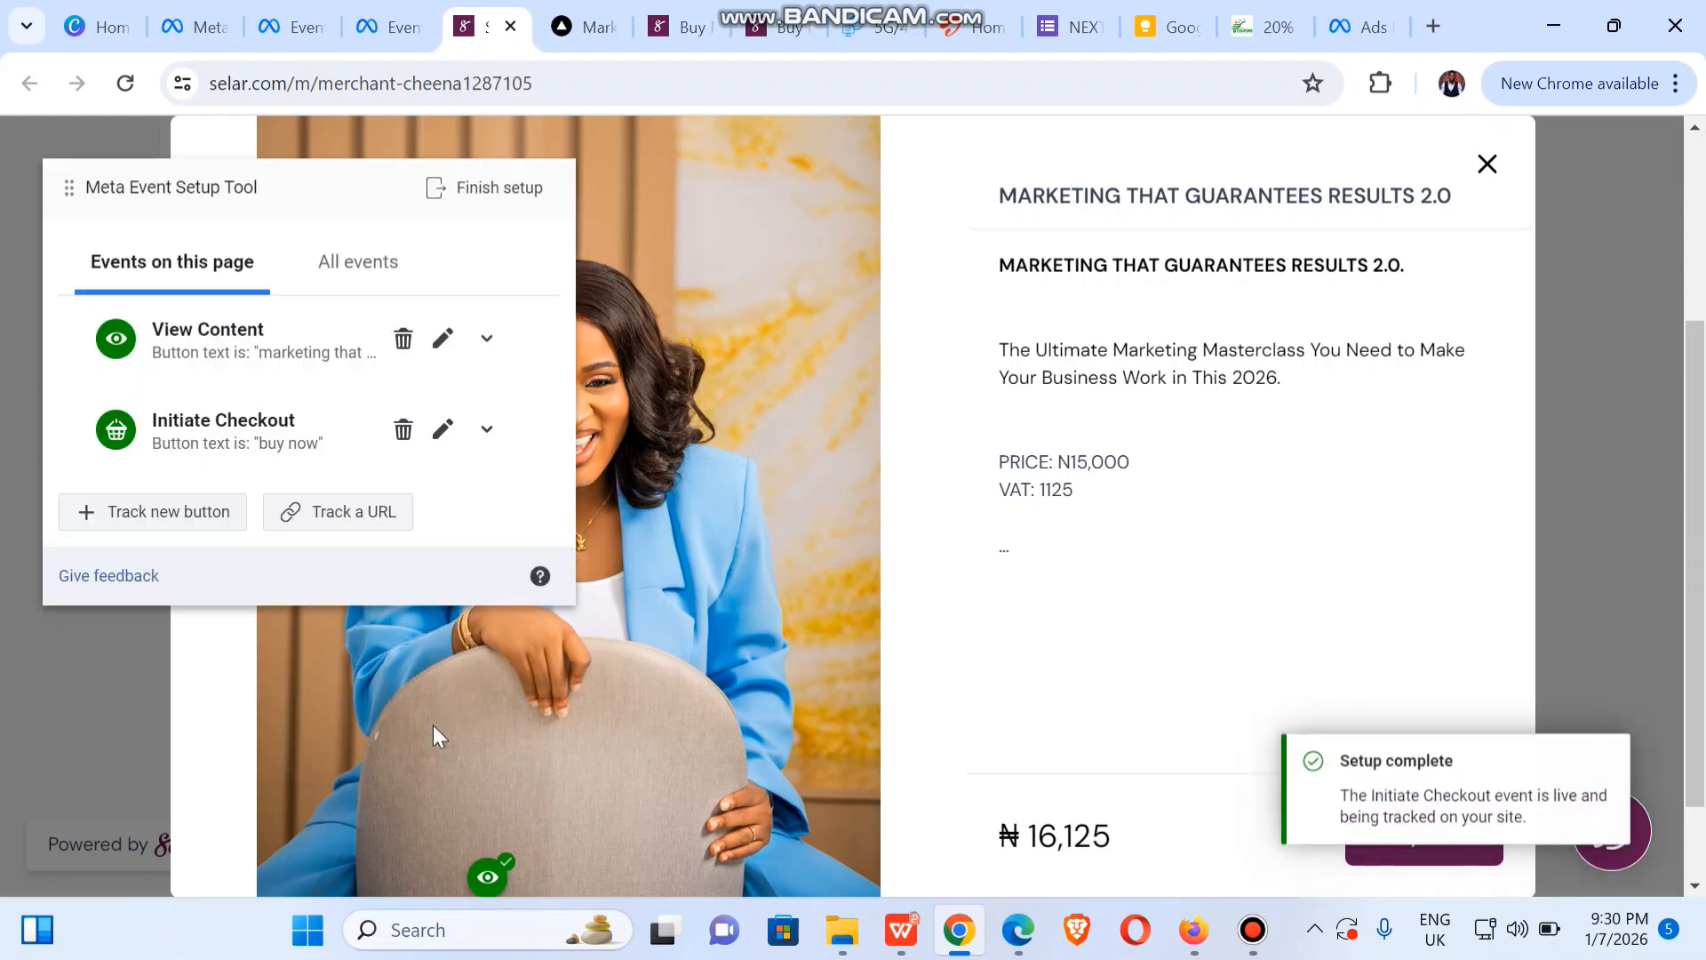
Step: Add the product to the cart with Buy now and try to select the cart's Checkout button for tracking
{"action": "left_click", "coordinate": [1424, 856]}
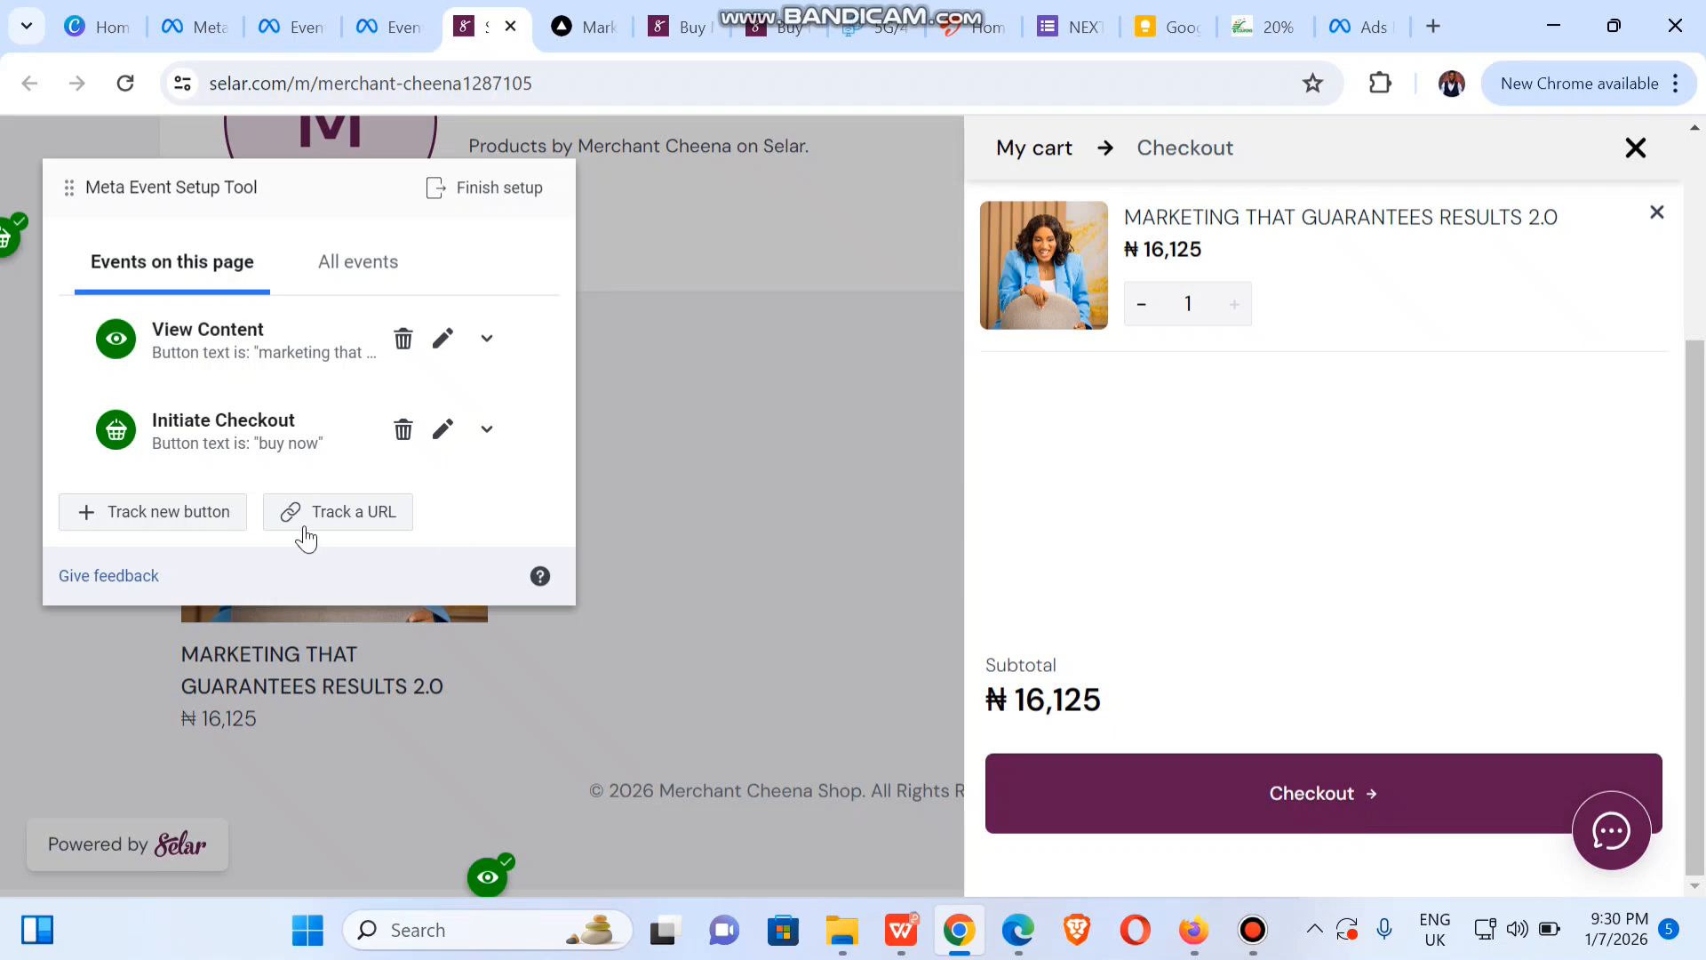
{"action": "left_click", "coordinate": [209, 515]}
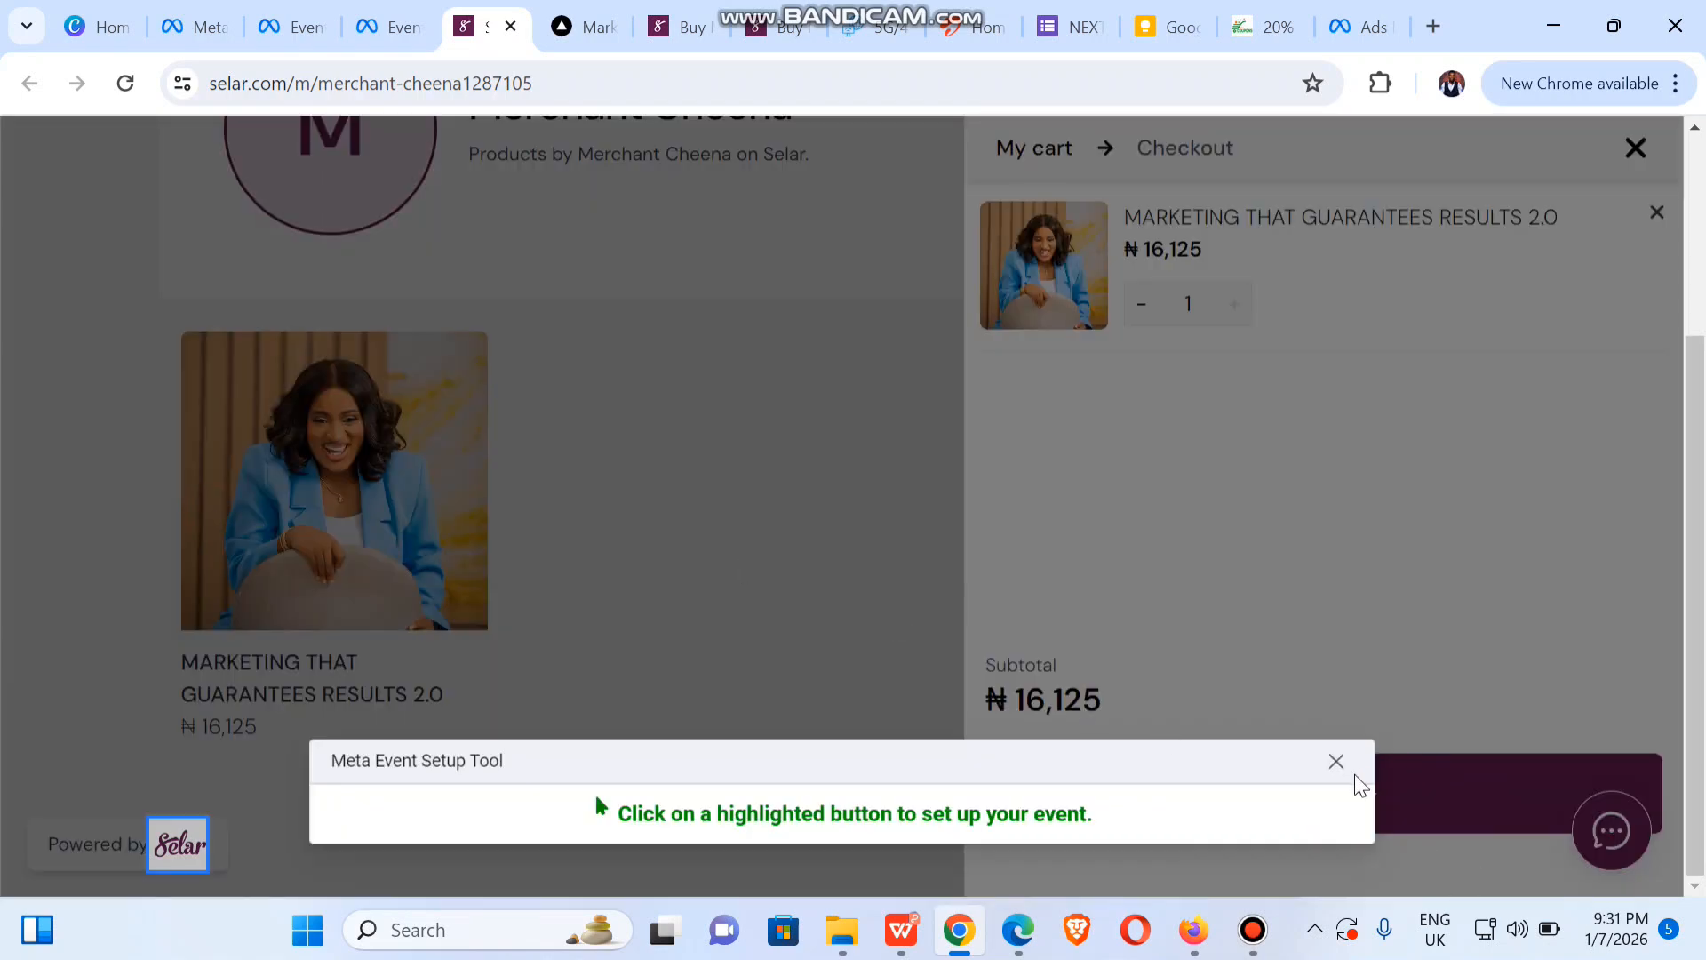
{"action": "scroll", "coordinate": [1698, 568], "scroll_direction": "up", "scroll_amount": 2}
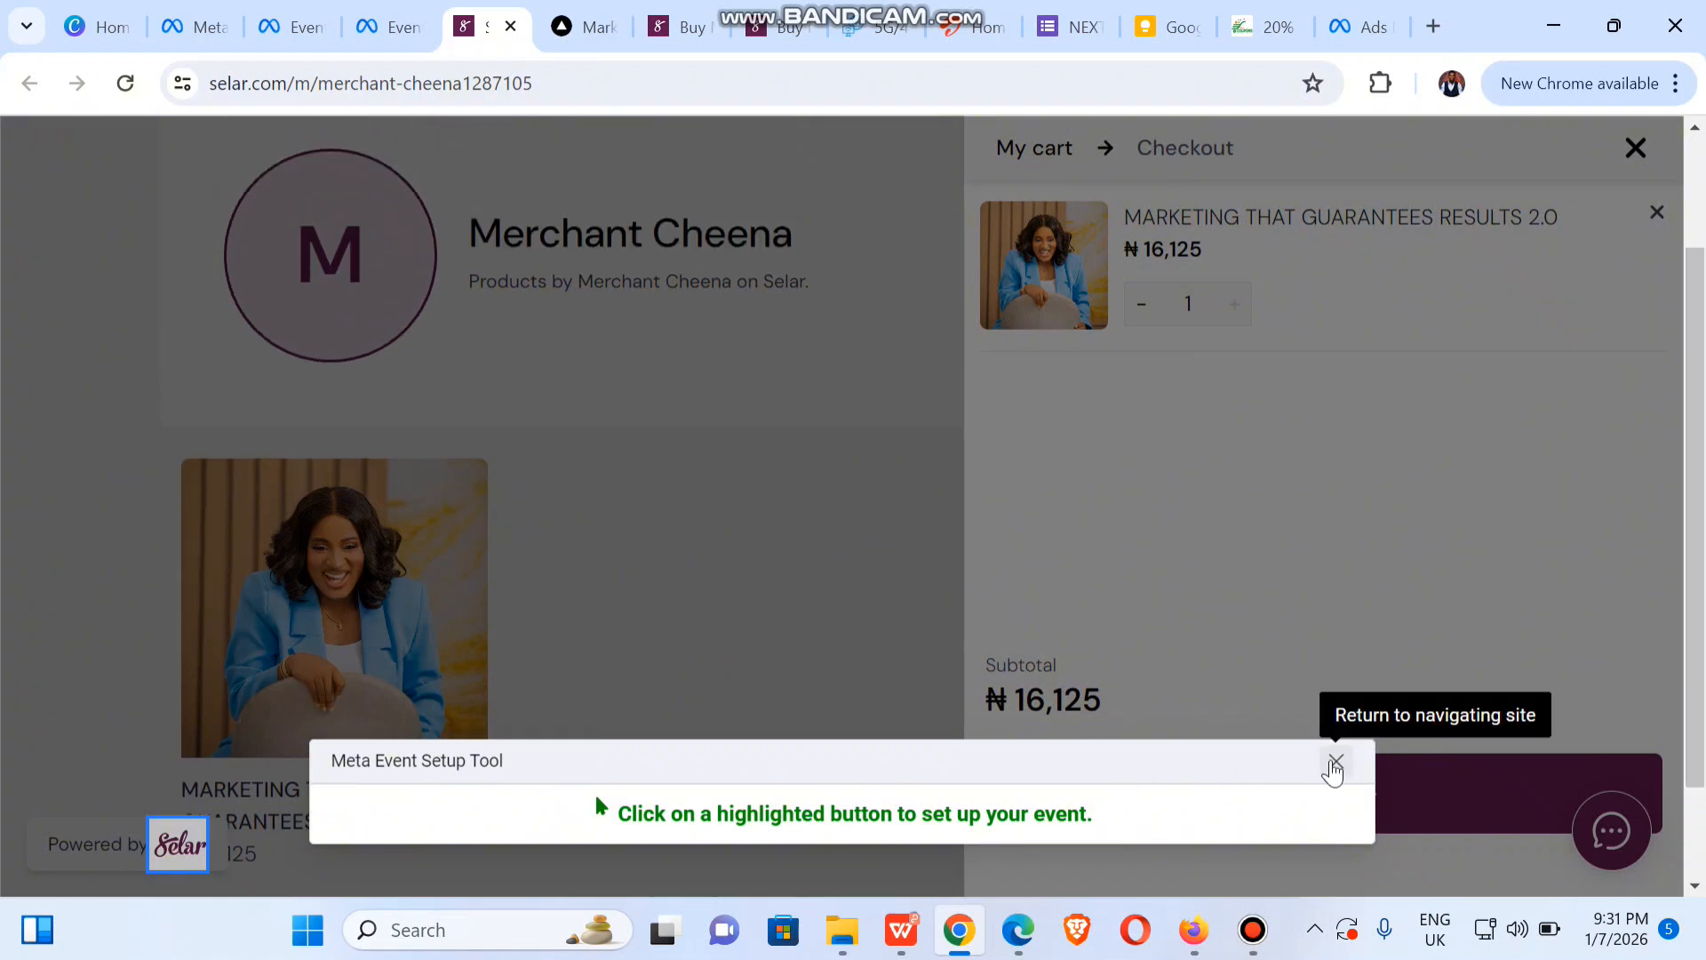
{"action": "left_click", "coordinate": [1334, 761]}
{"action": "scroll", "coordinate": [1702, 493], "scroll_direction": "down", "scroll_amount": 2}
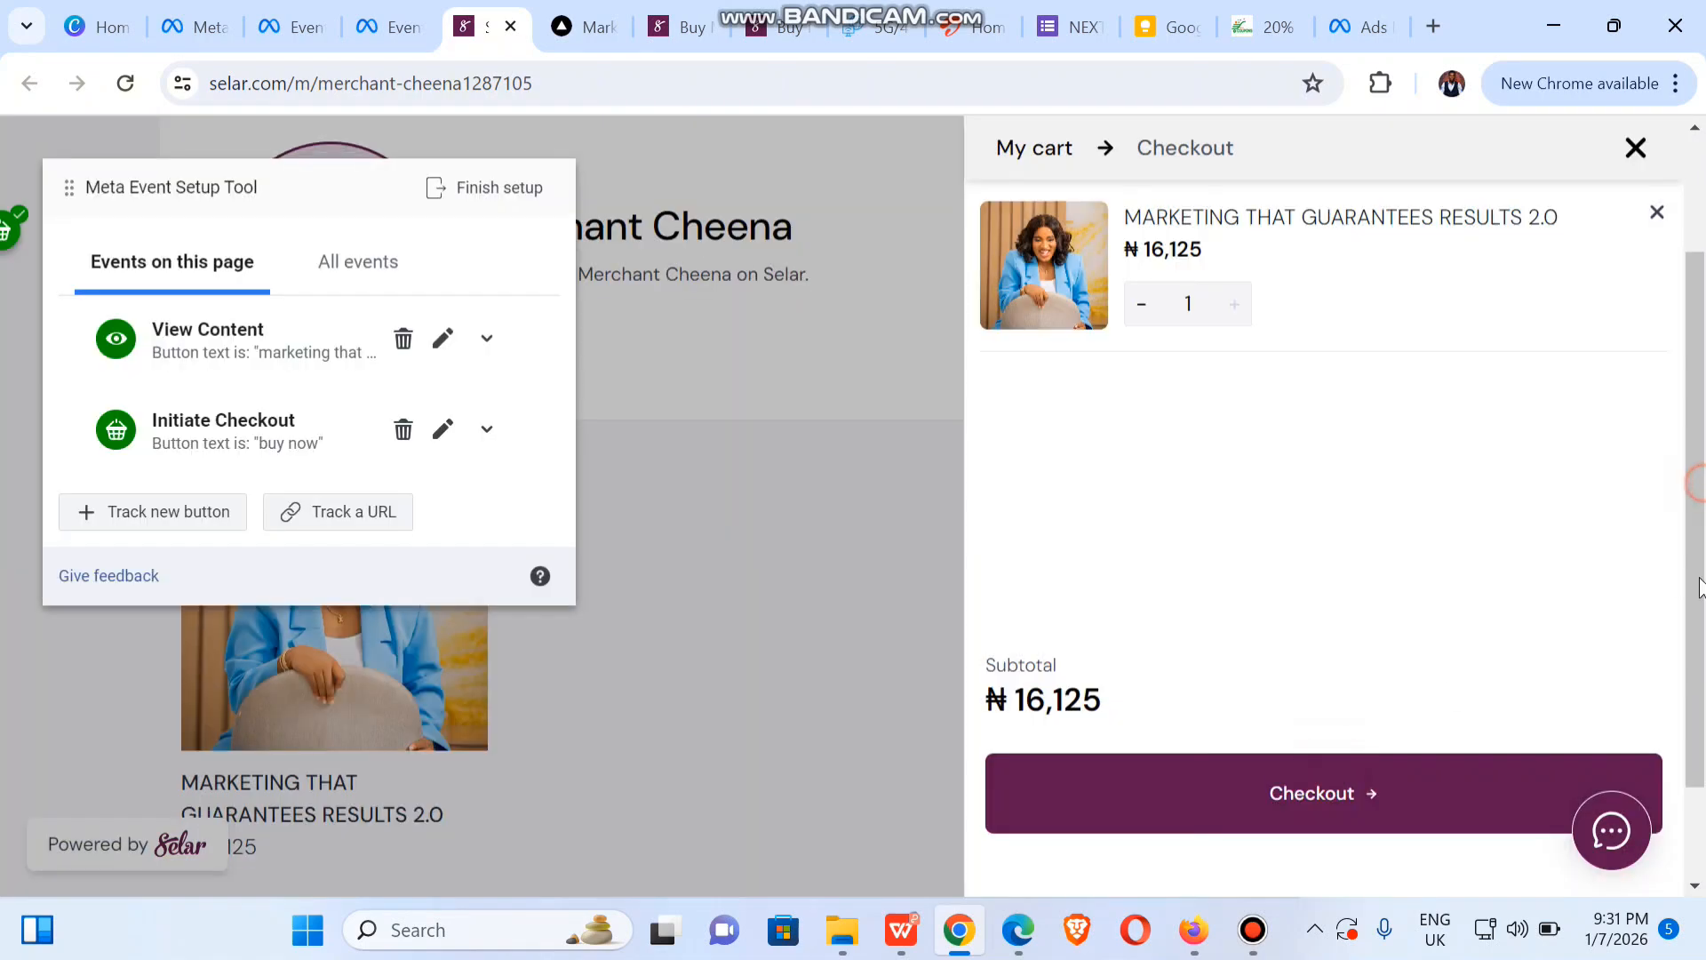
Step: Reduce the page zoom to 75% and try again to select the cart's Checkout button for tracking
{"action": "left_click", "coordinate": [1673, 86]}
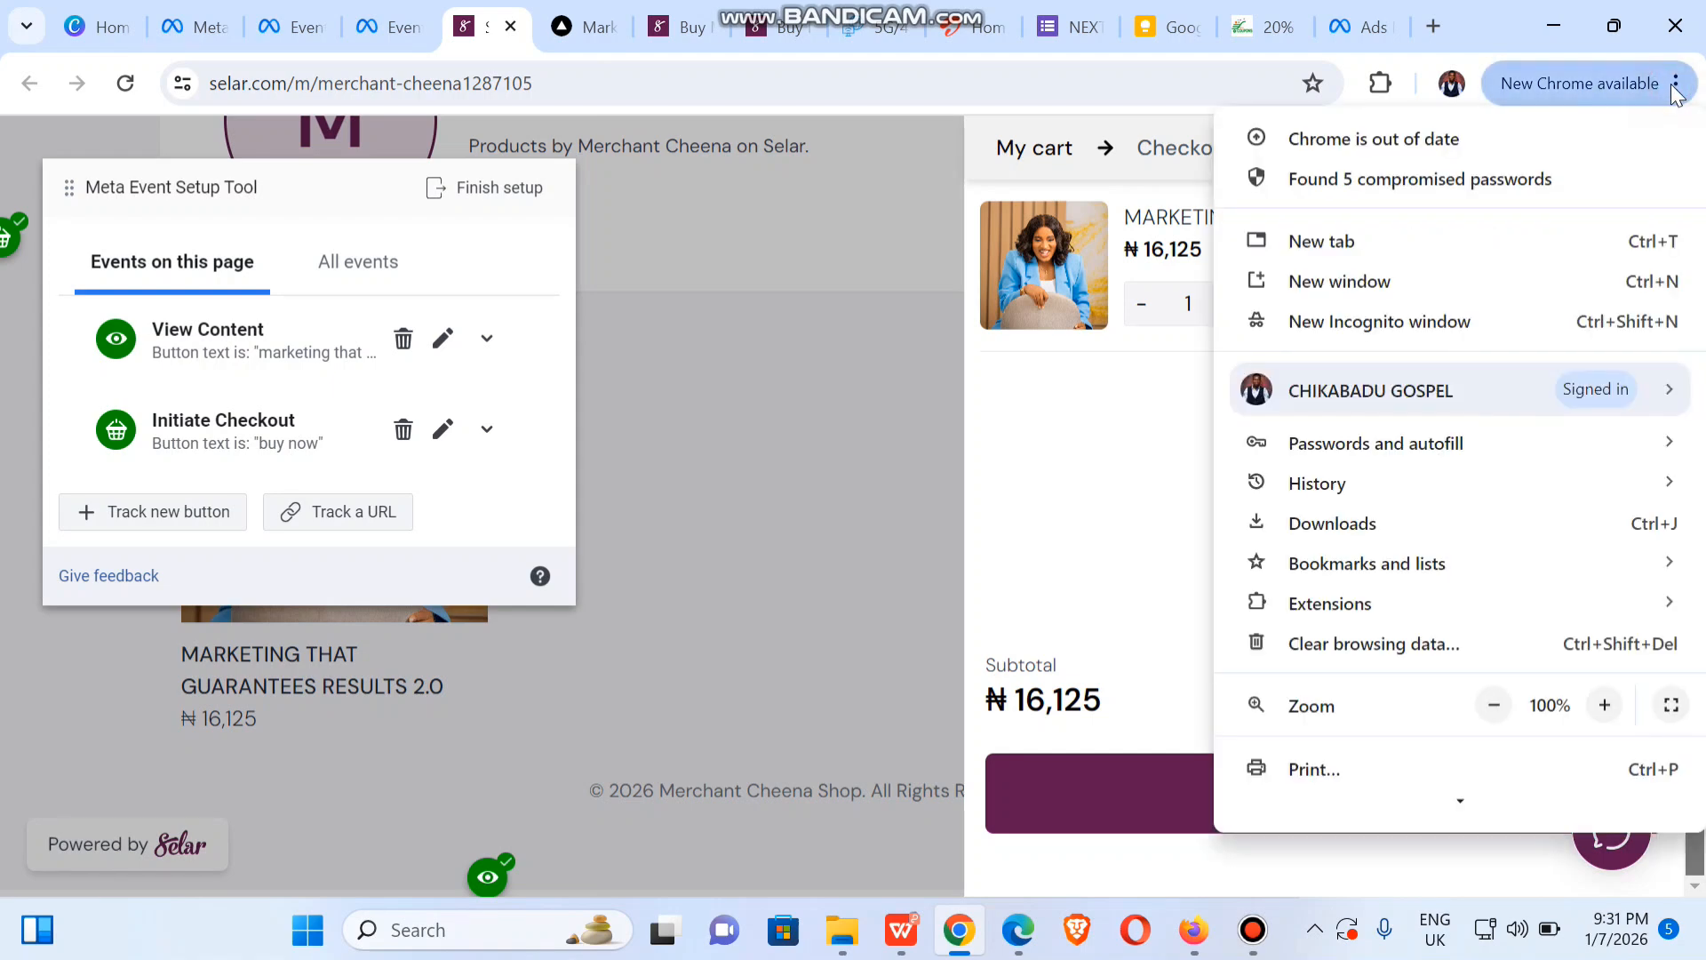
{"action": "left_click", "coordinate": [1494, 705]}
{"action": "left_click", "coordinate": [1494, 705]}
{"action": "left_click", "coordinate": [1495, 705]}
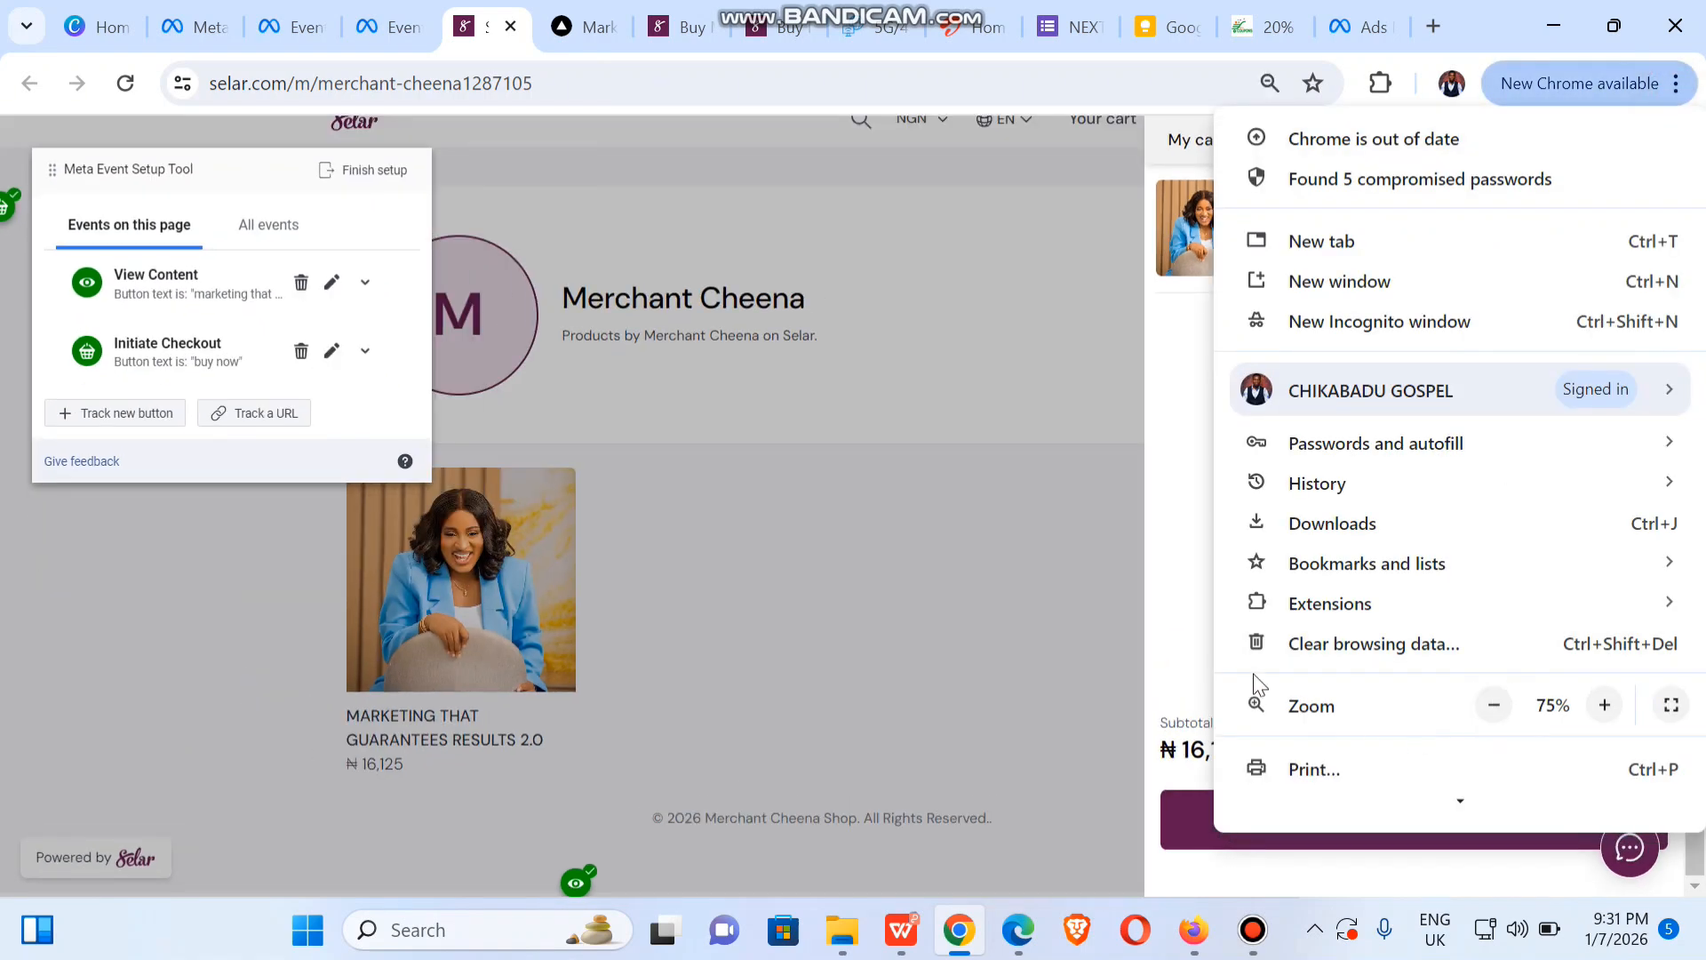
{"action": "left_click", "coordinate": [1173, 641]}
{"action": "left_click", "coordinate": [126, 416]}
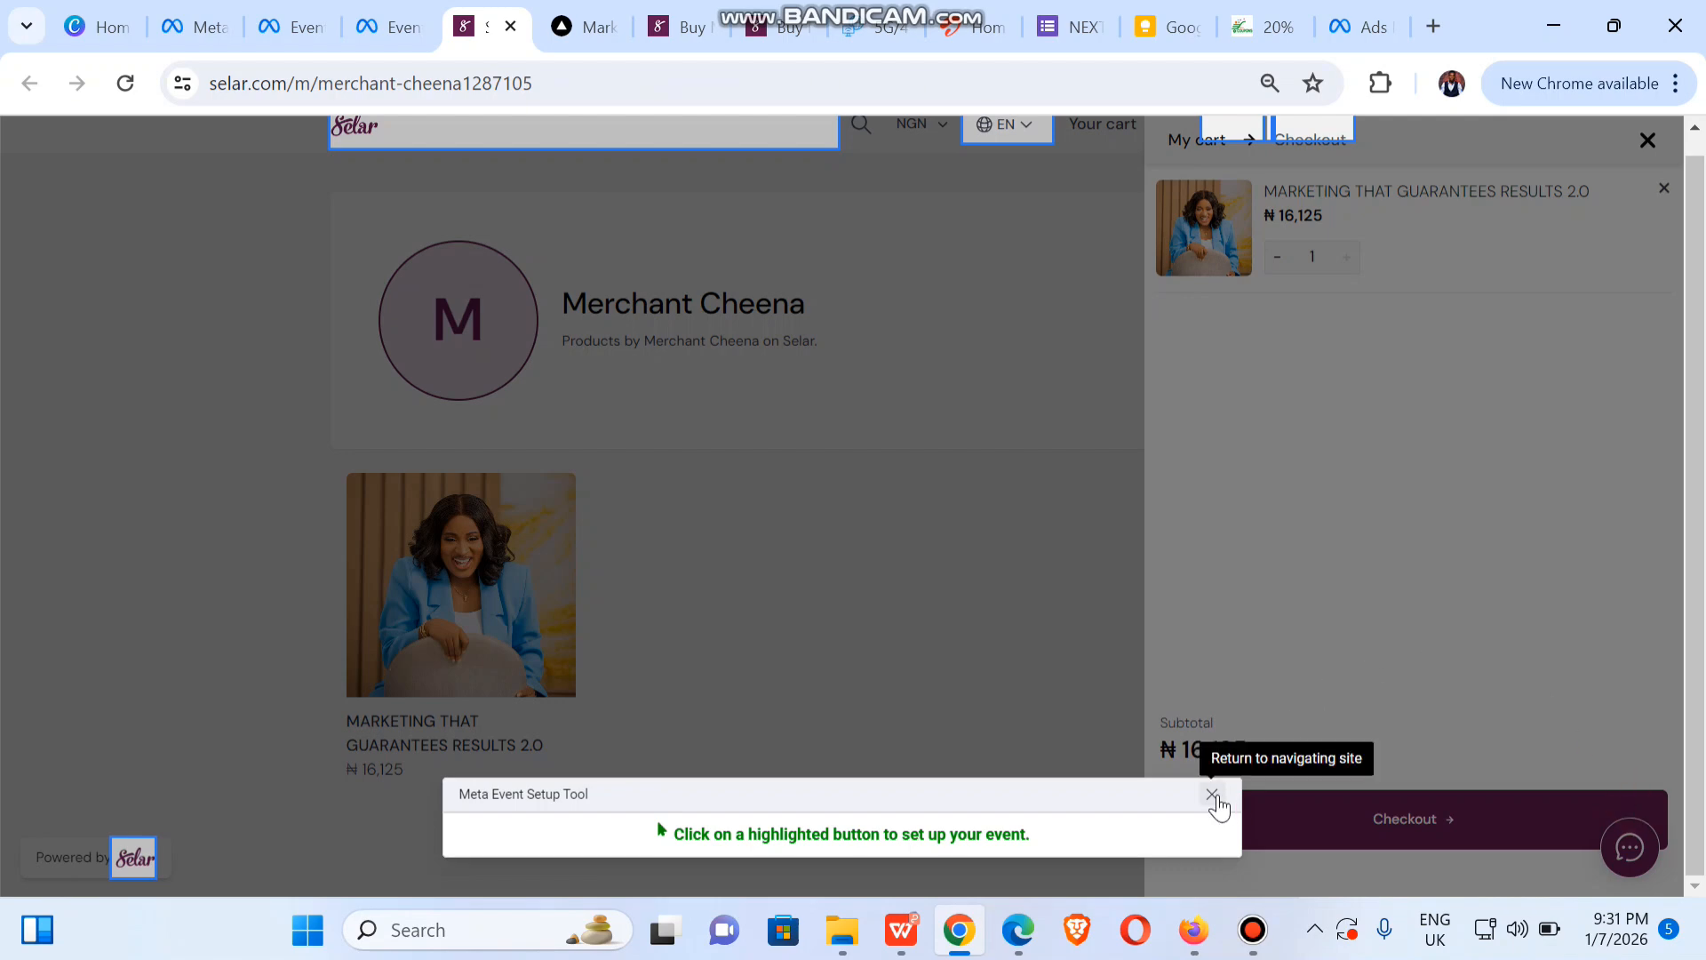
{"action": "left_click", "coordinate": [1213, 795]}
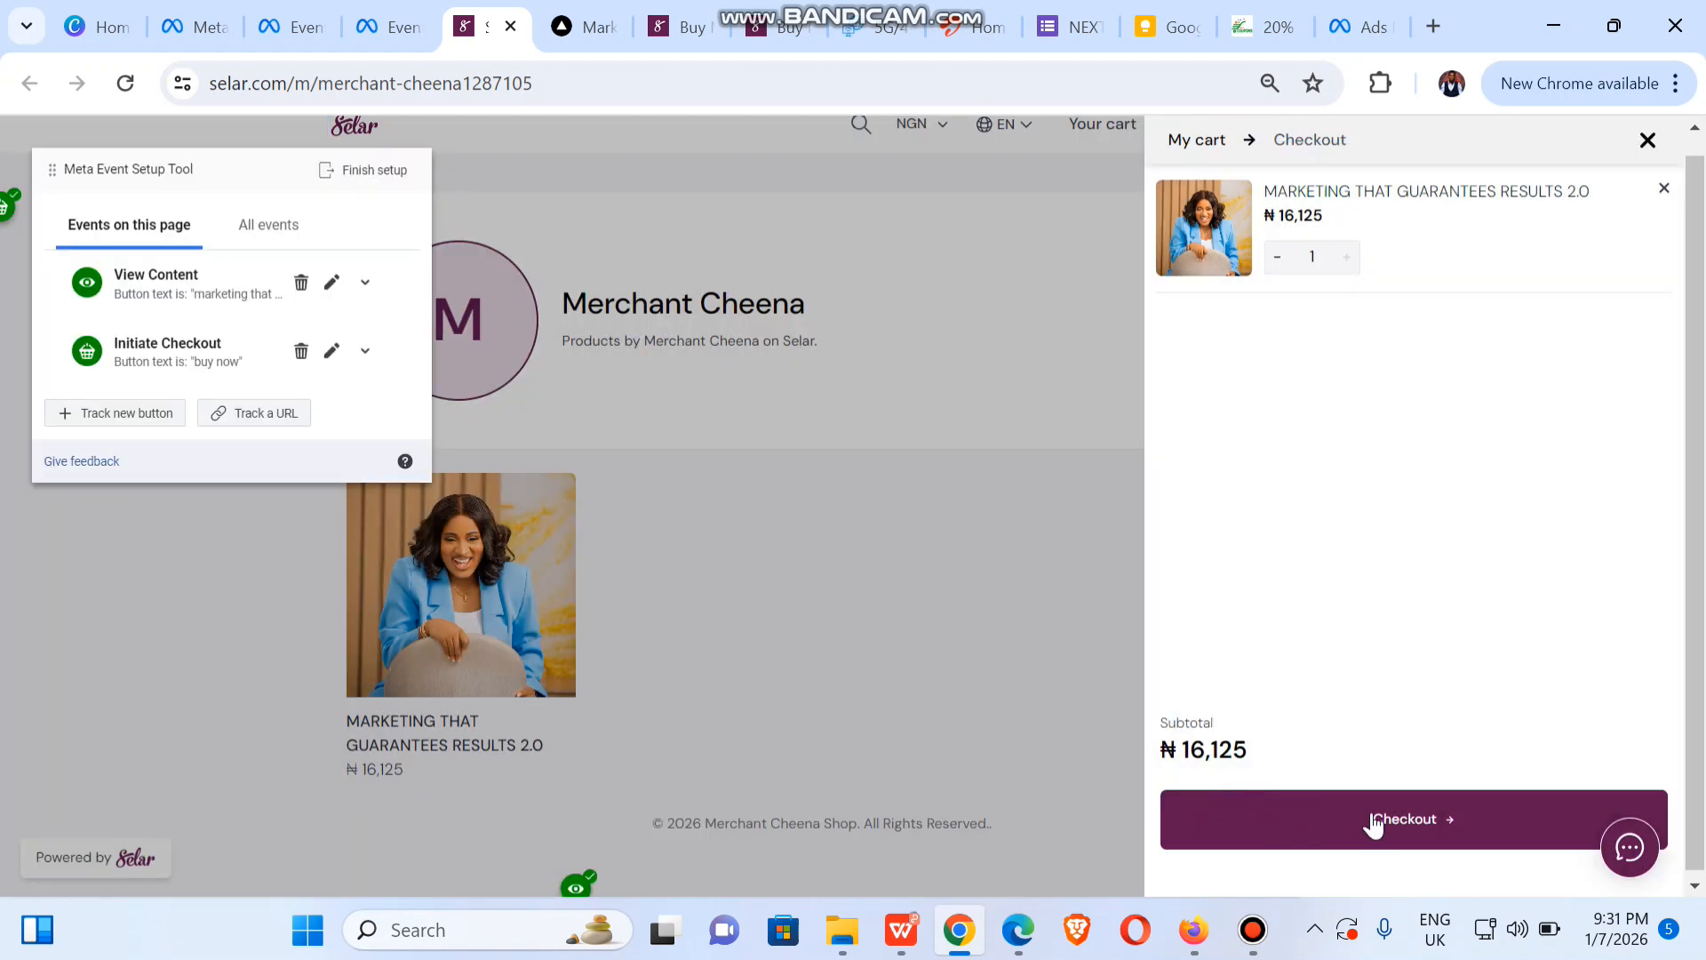
Step: Proceed to the cart's checkout form and finish the event setup with both added events, skipping the feedback survey
{"action": "left_click", "coordinate": [1372, 820]}
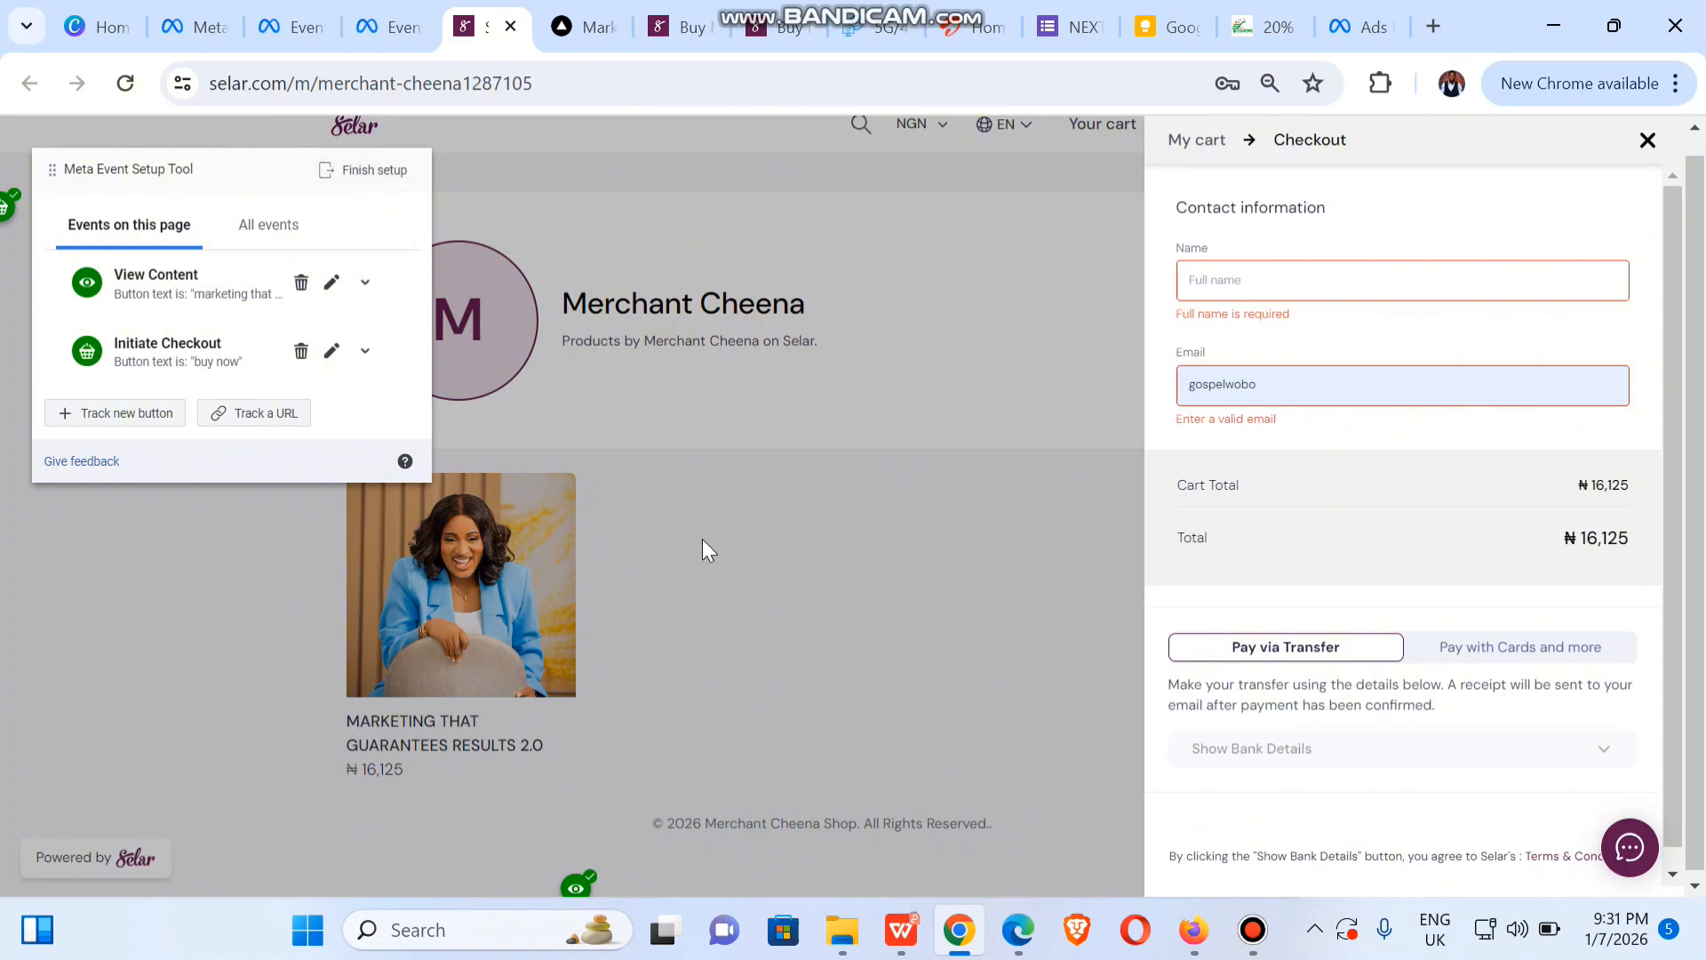
{"action": "left_click", "coordinate": [356, 183]}
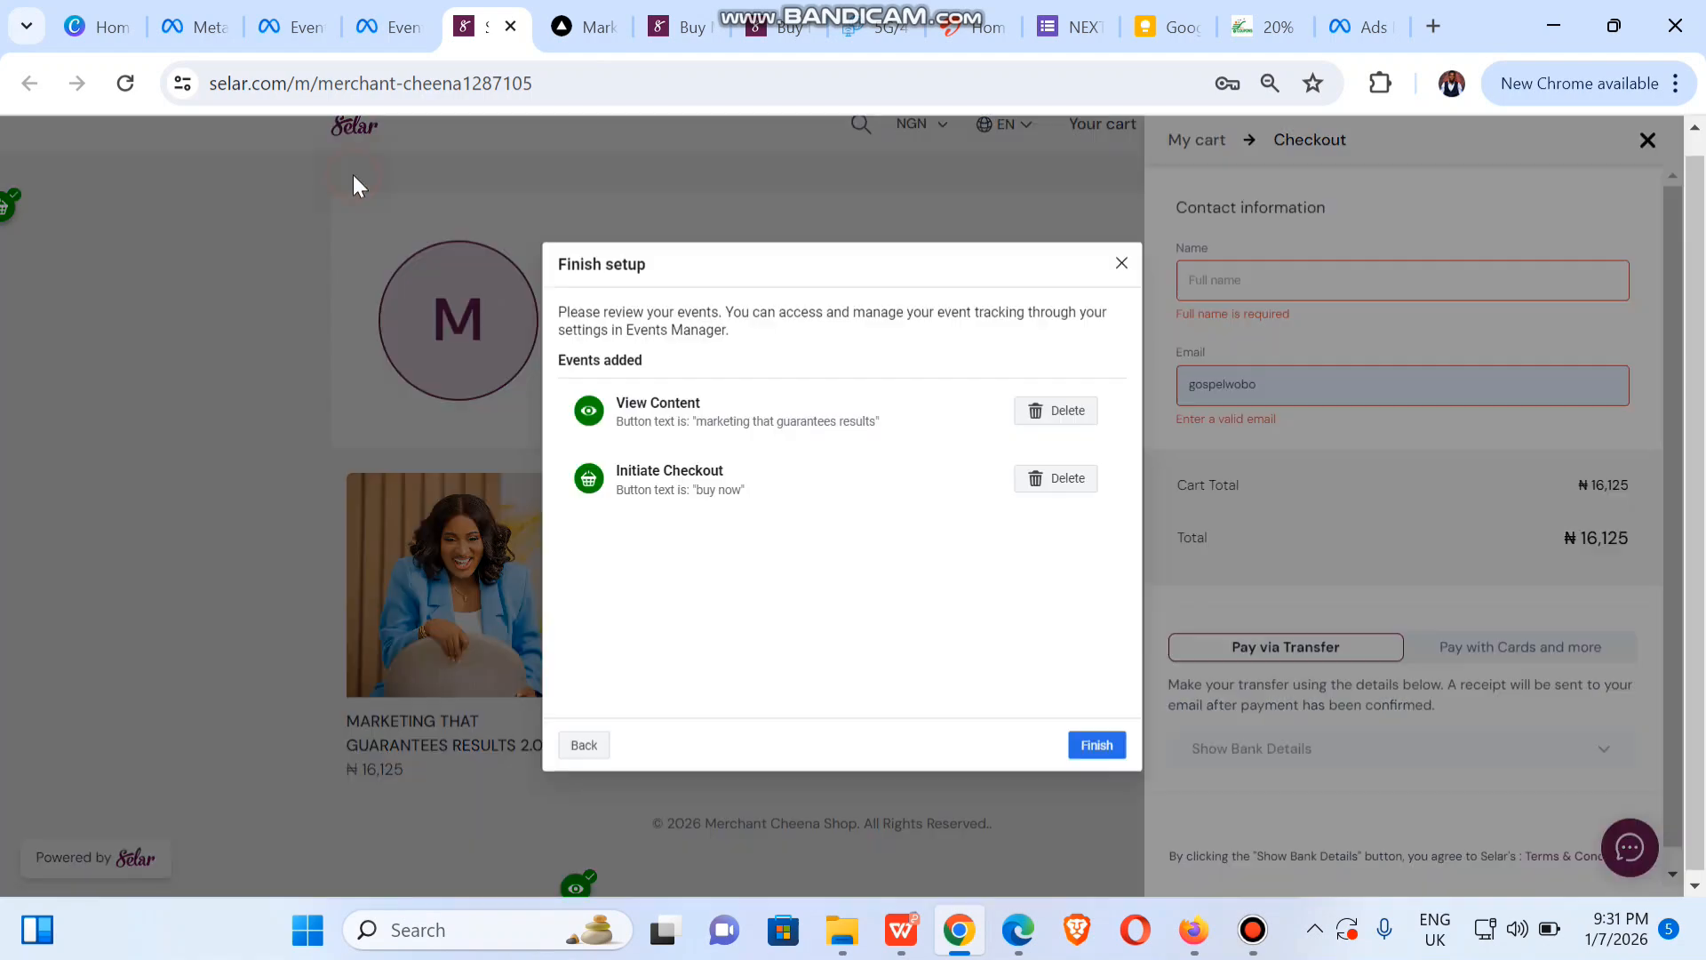
{"action": "left_click", "coordinate": [1092, 745]}
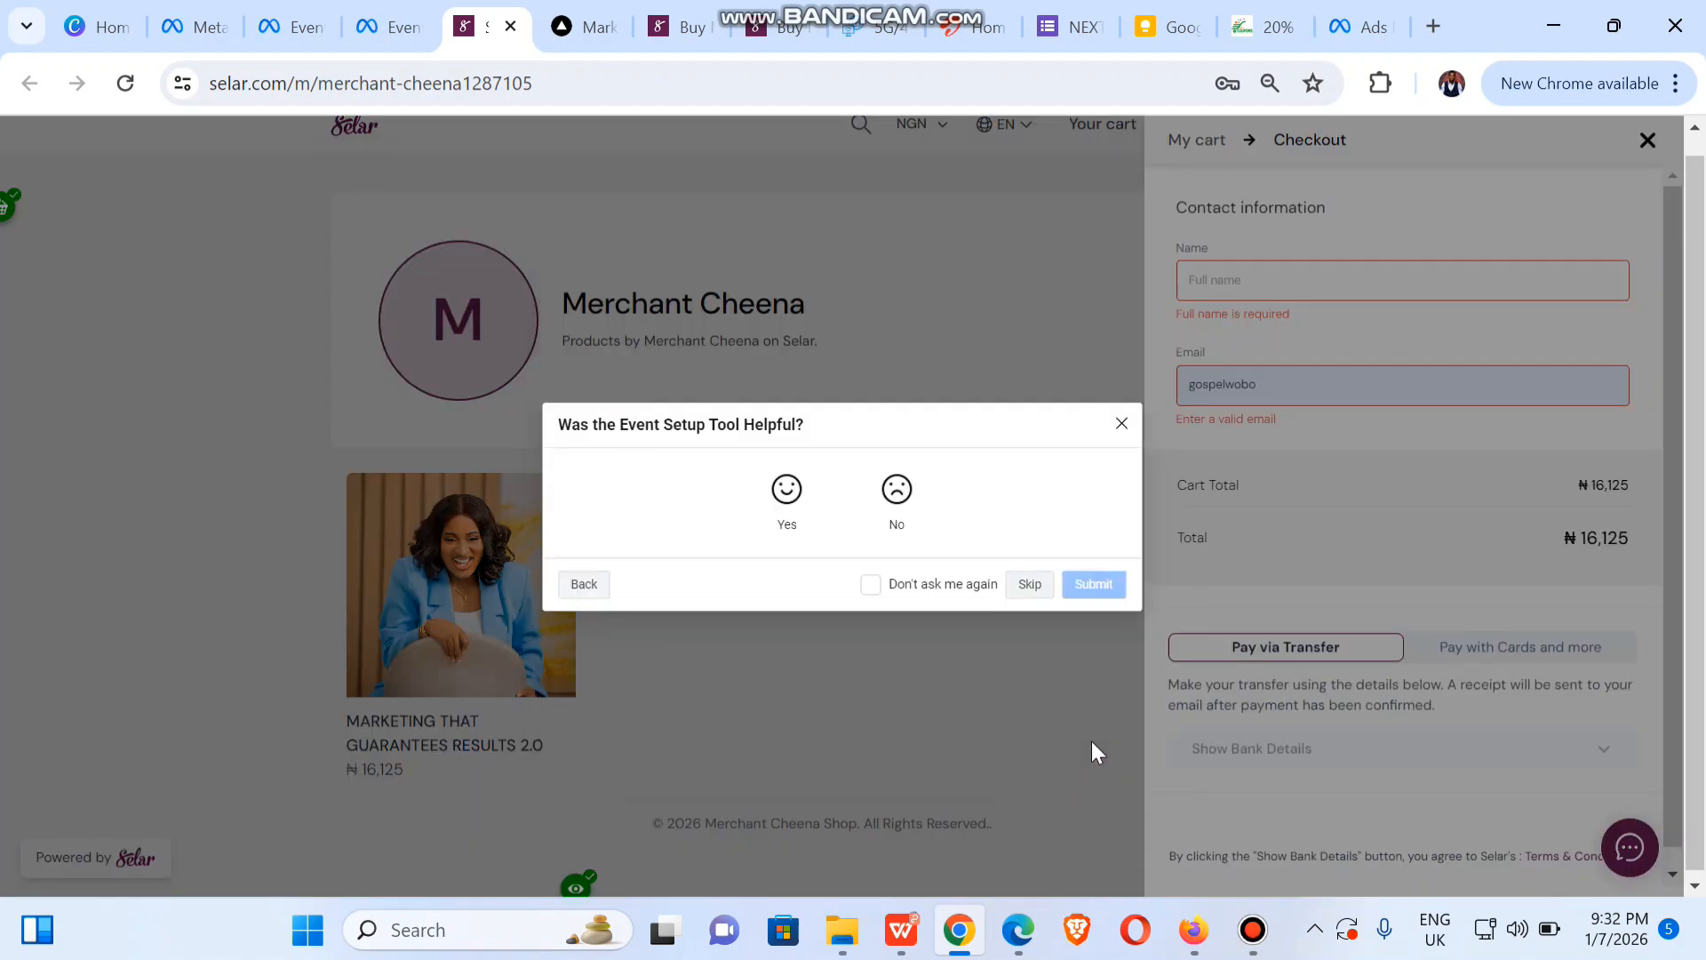
{"action": "left_click", "coordinate": [1026, 592]}
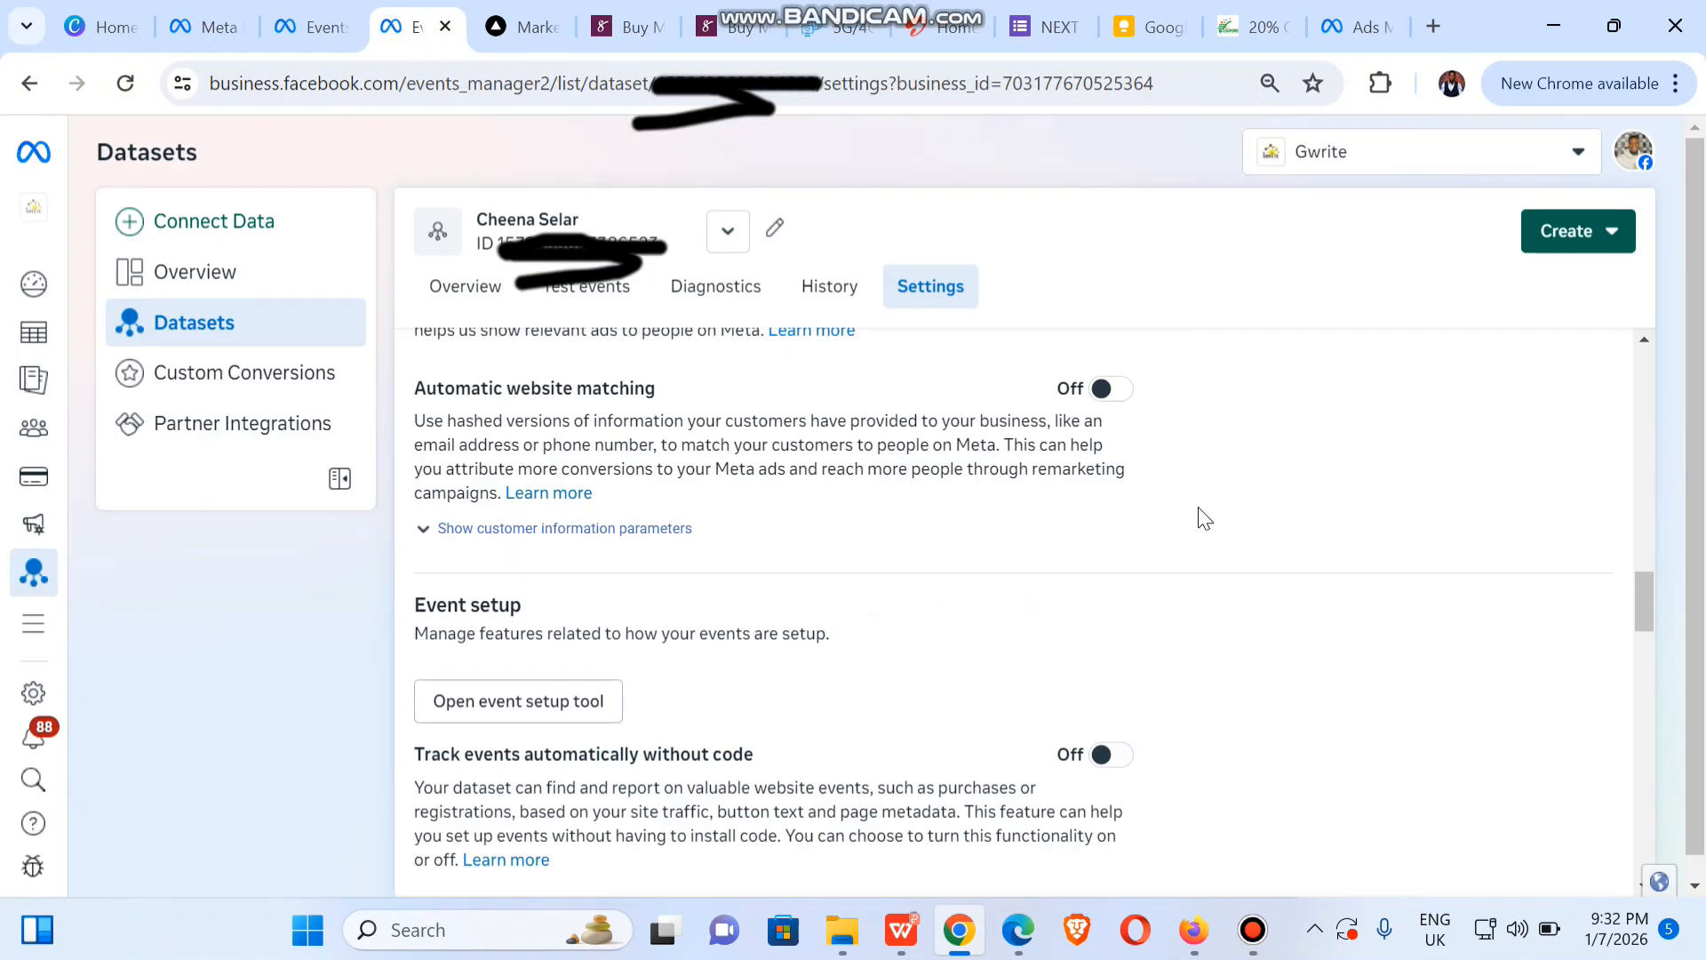
Step: Turn on Track events automatically without code and Automatic website matching in the dataset's settings
{"action": "mouse_move", "coordinate": [1651, 615]}
{"action": "left_mouse_down"}
{"action": "mouse_move", "coordinate": [1654, 664]}
{"action": "mouse_move", "coordinate": [1651, 637]}
{"action": "left_mouse_up"}
{"action": "scroll", "coordinate": [1651, 617], "scroll_direction": "up", "scroll_amount": 1}
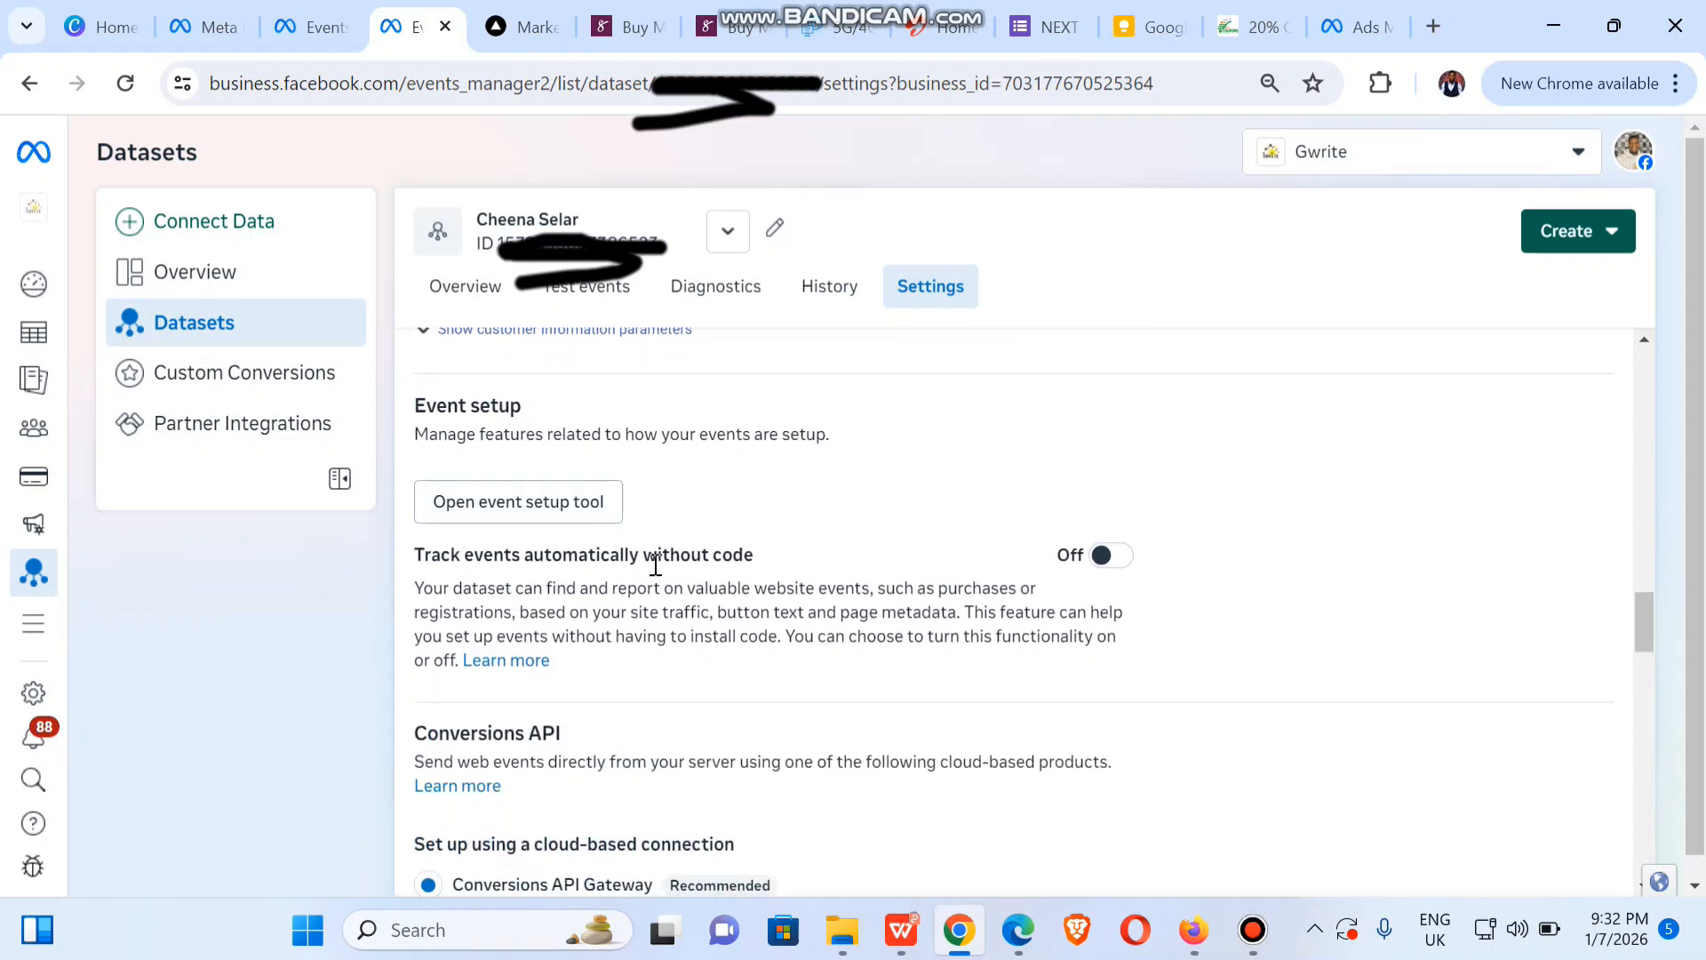
{"action": "left_click", "coordinate": [1110, 555]}
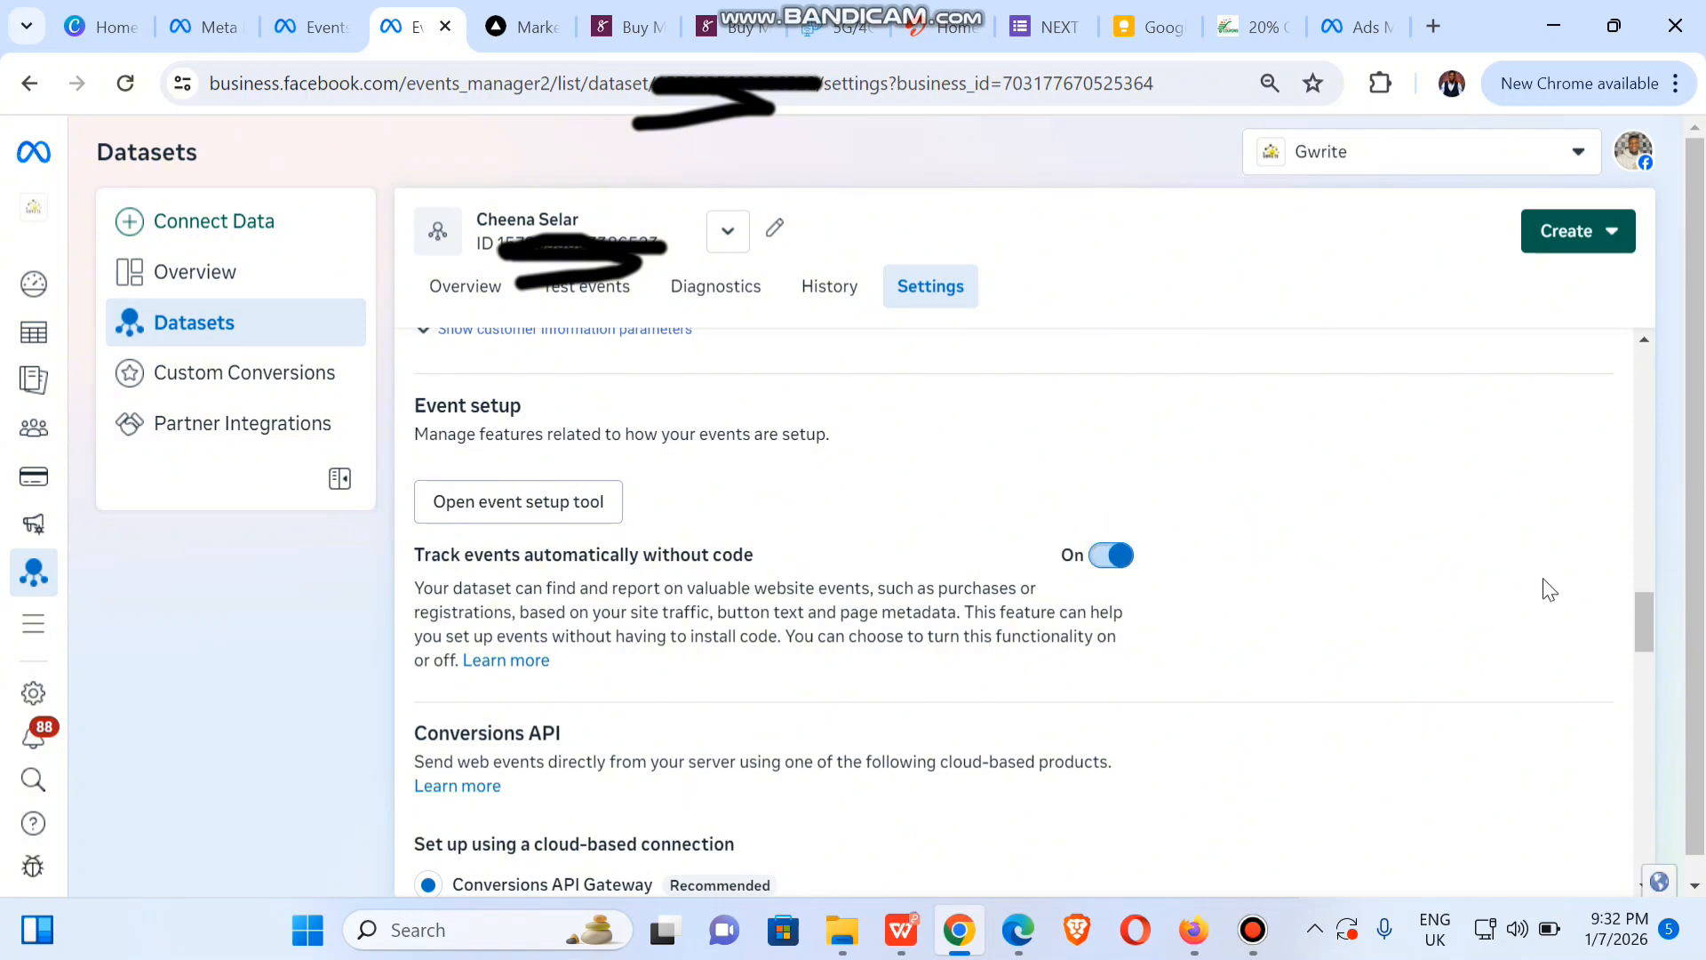
{"action": "mouse_move", "coordinate": [1640, 625]}
{"action": "left_mouse_down"}
{"action": "mouse_move", "coordinate": [1653, 827]}
{"action": "mouse_move", "coordinate": [1644, 600]}
{"action": "mouse_move", "coordinate": [1619, 571]}
{"action": "mouse_move", "coordinate": [1626, 600]}
{"action": "left_mouse_up"}
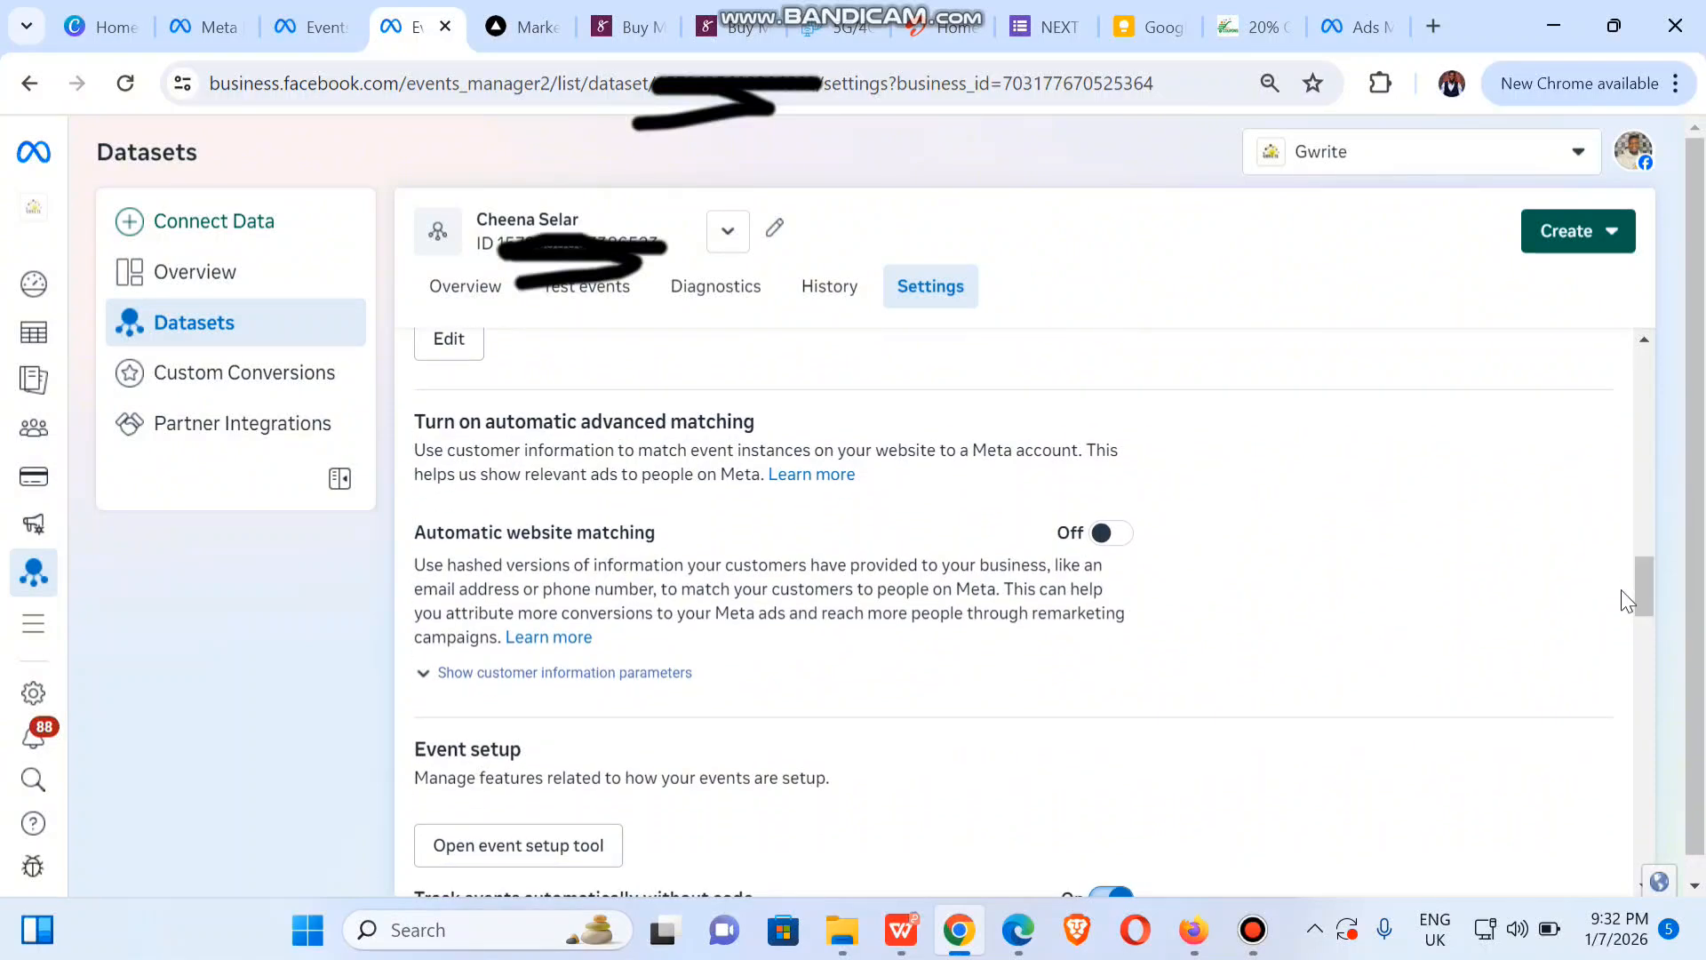
{"action": "left_click", "coordinate": [1115, 536]}
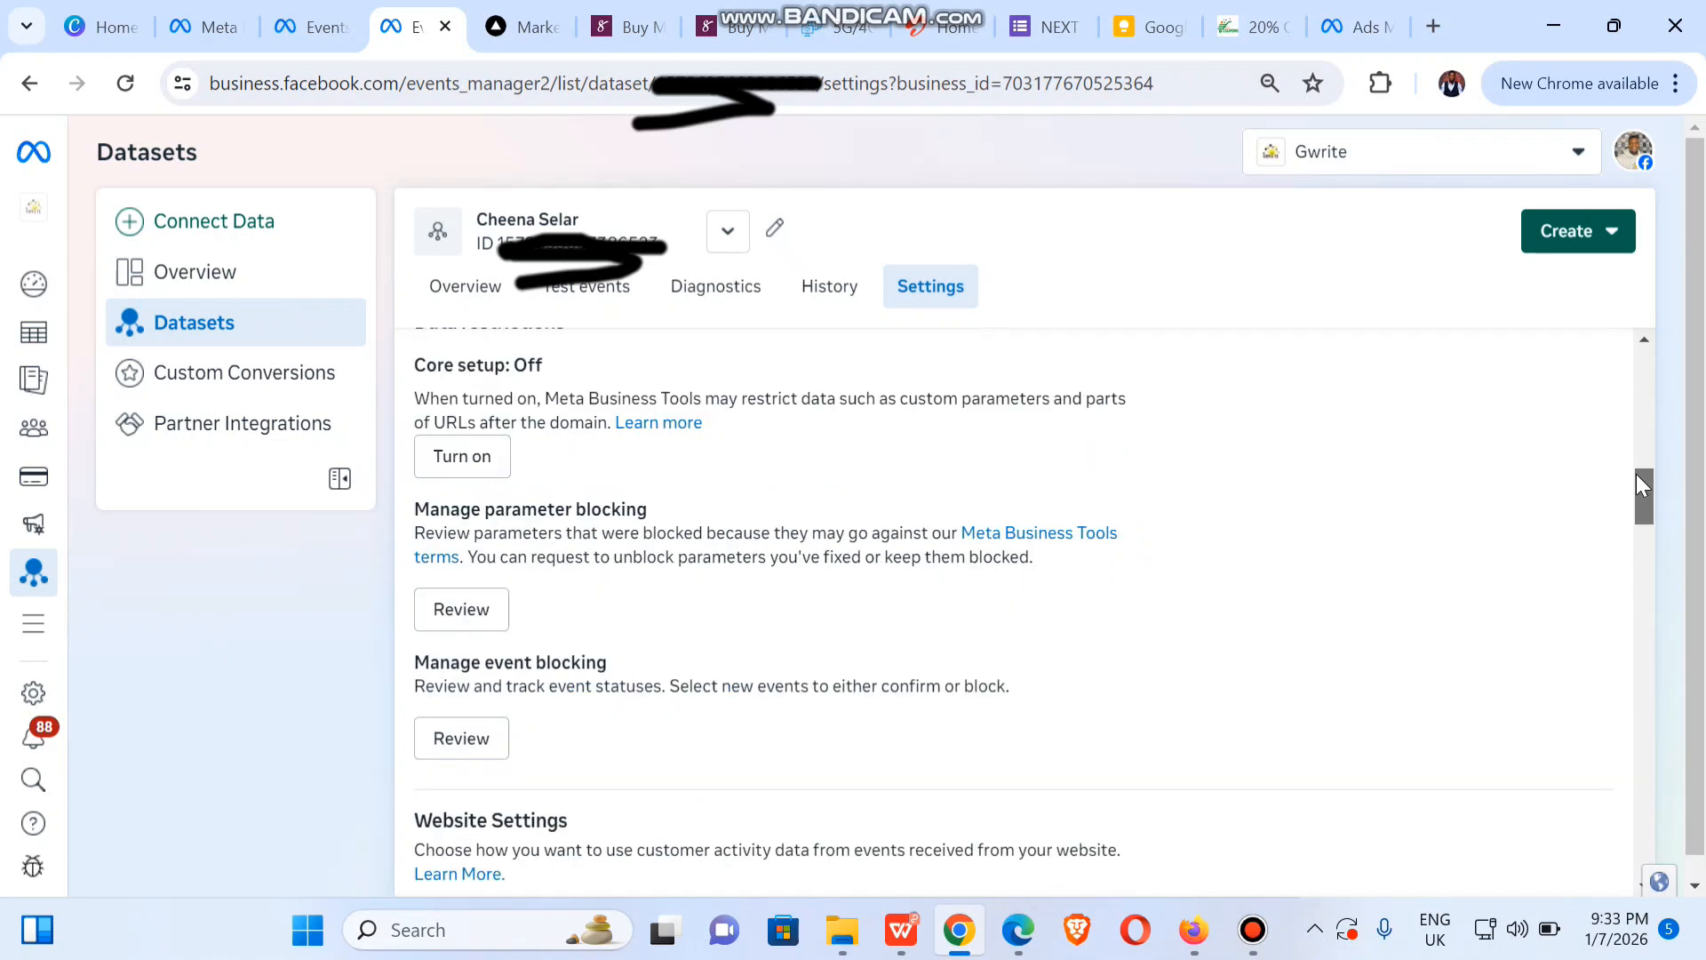
{"action": "left_click_drag", "start_coordinate": [1637, 475], "coordinate": [1637, 472]}
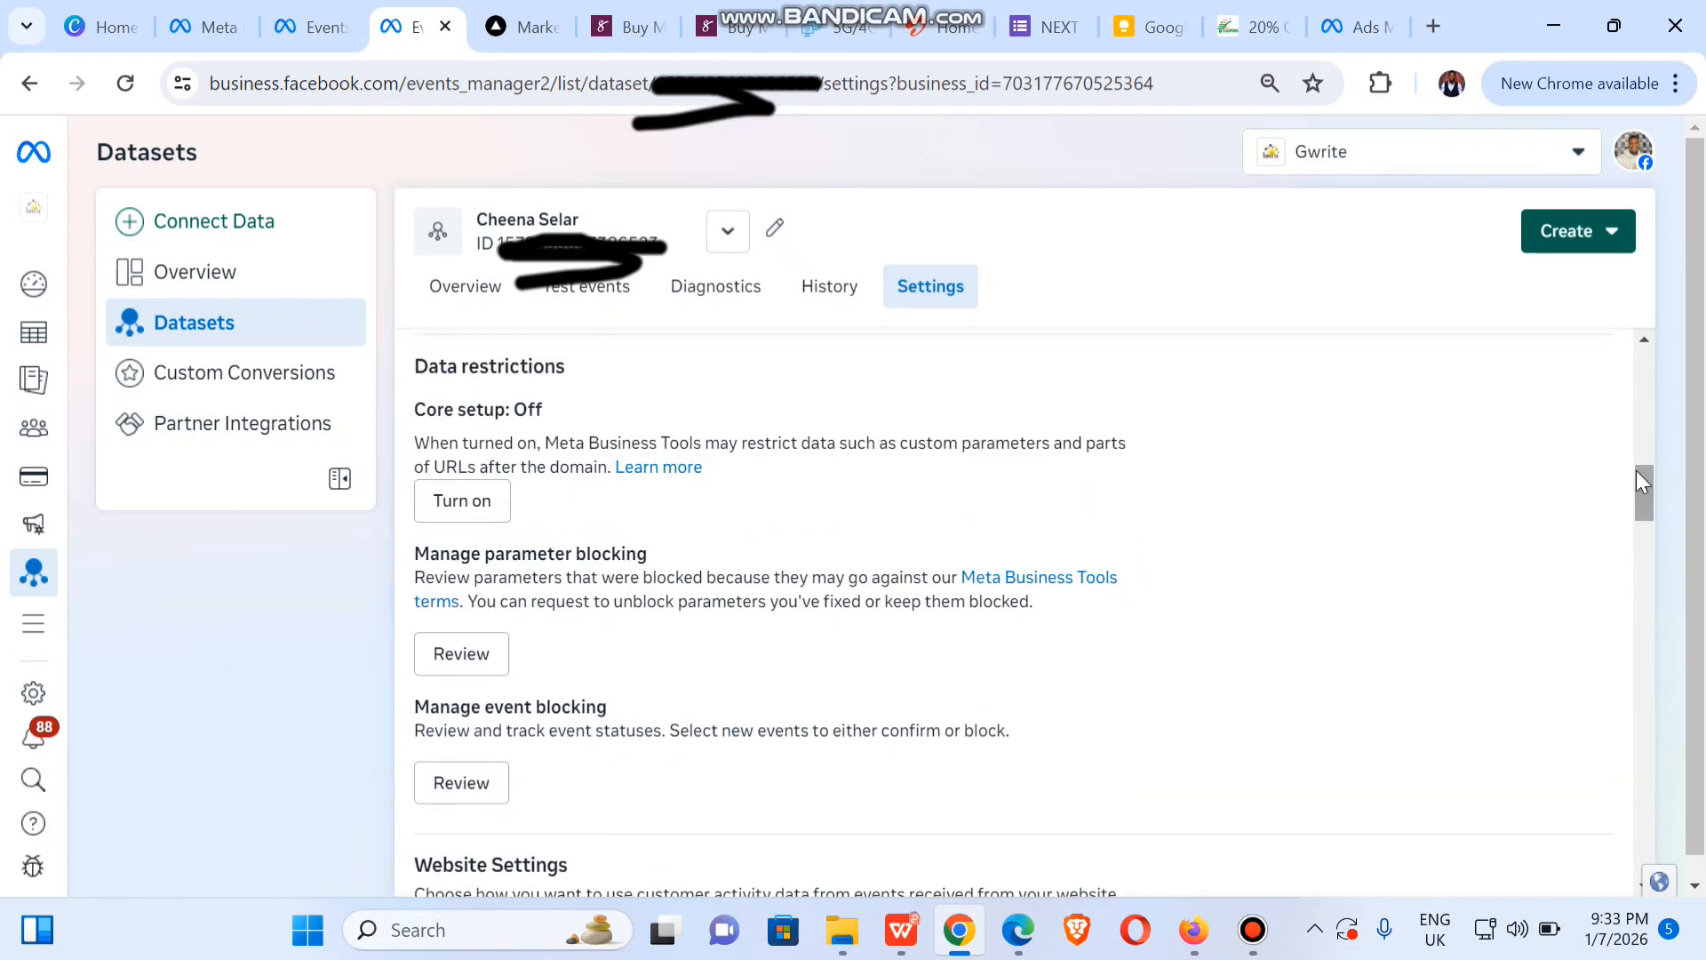